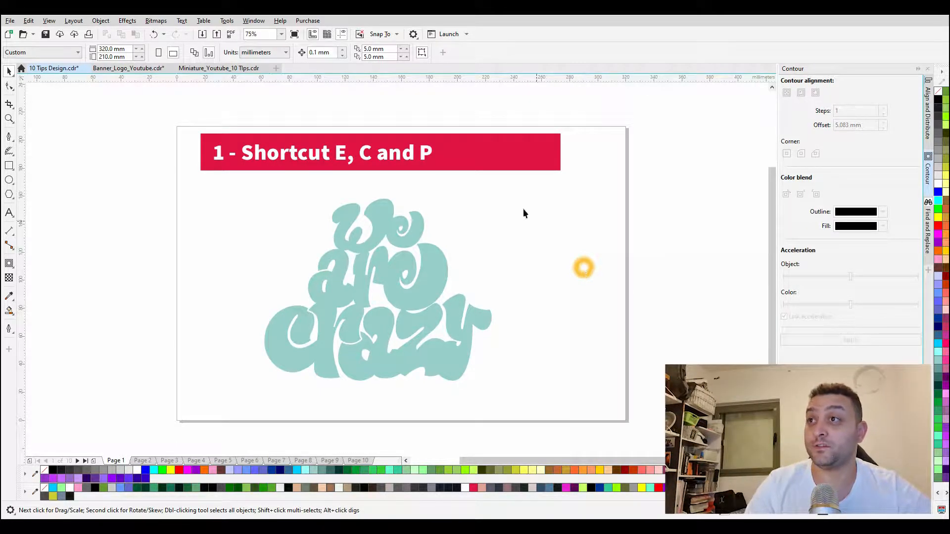
pyautogui.scroll(4, 350, 159)
pyautogui.scroll(-2, 394, 168)
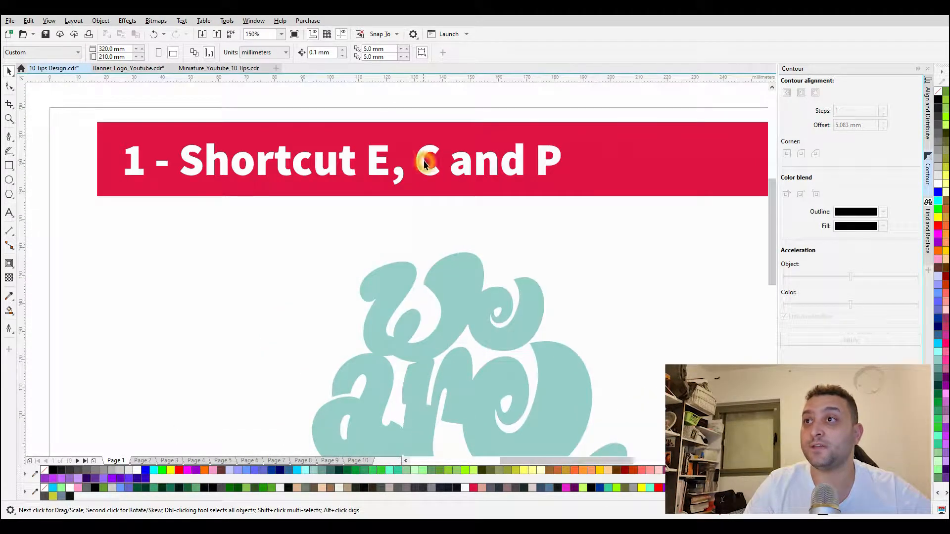
pyautogui.scroll(-2, 390, 161)
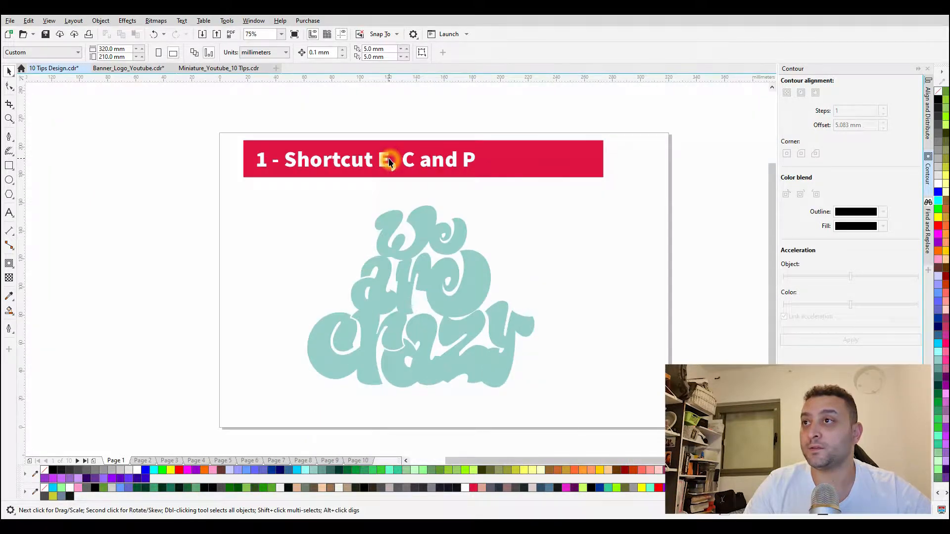
pyautogui.scroll(4, 473, 159)
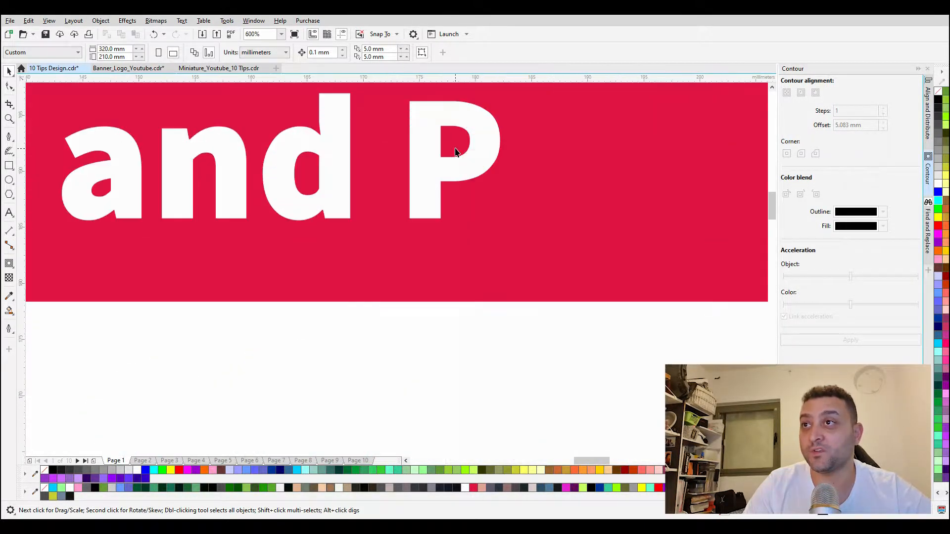
pyautogui.scroll(-4, 455, 146)
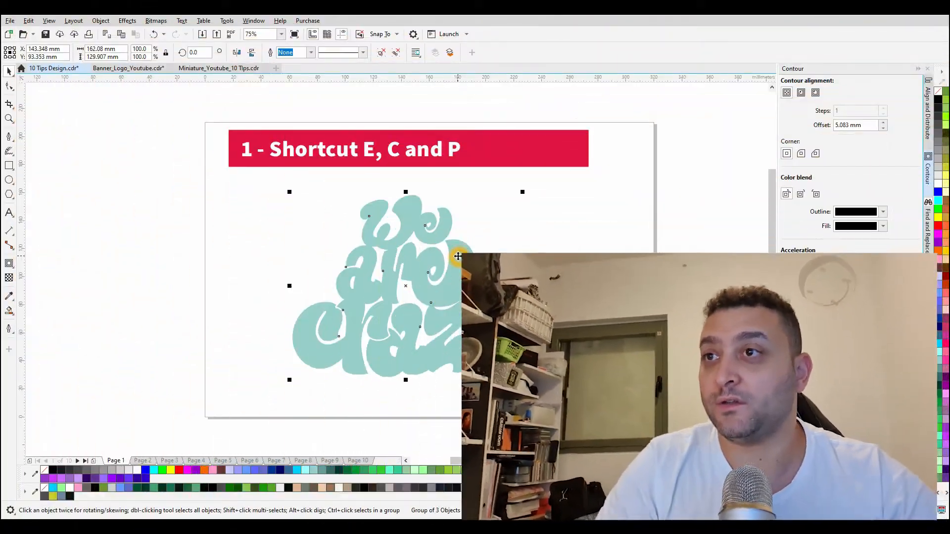
pyautogui.click(503, 248)
pyautogui.scroll(-2, 482, 281)
pyautogui.scroll(2, 488, 234)
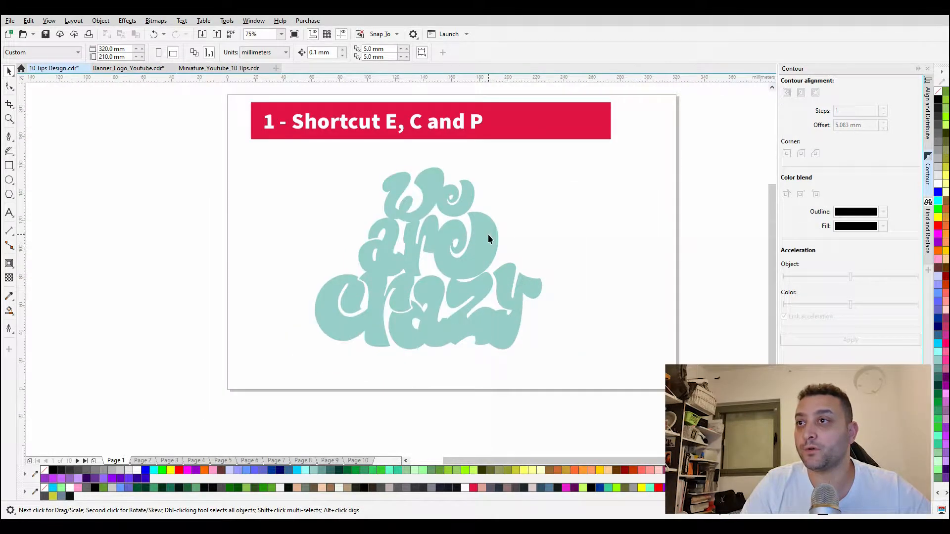
# Step: Move the "We are crazy" lettering group off the page to its left, at about X -149 mm, Y 52 mm
pyautogui.click(488, 235)
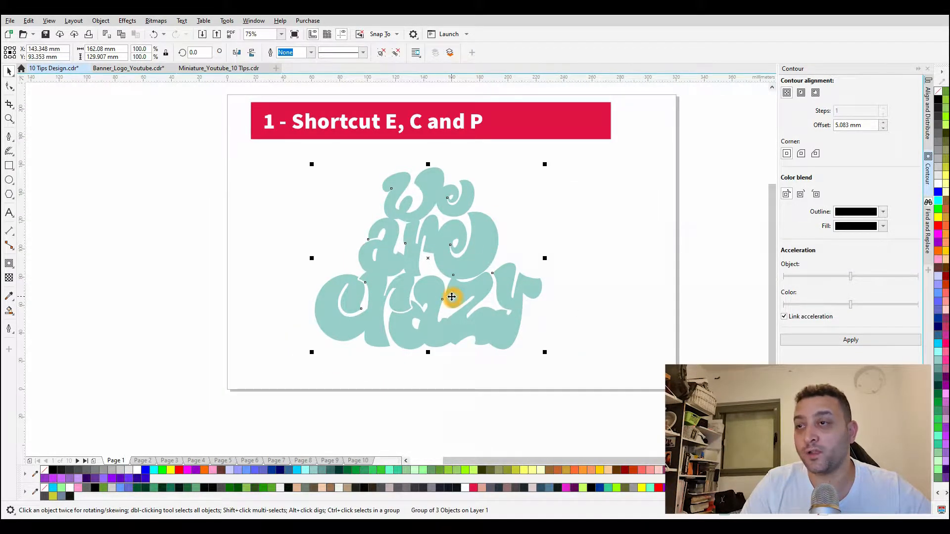
pyautogui.scroll(2, 437, 256)
pyautogui.scroll(-2, 367, 247)
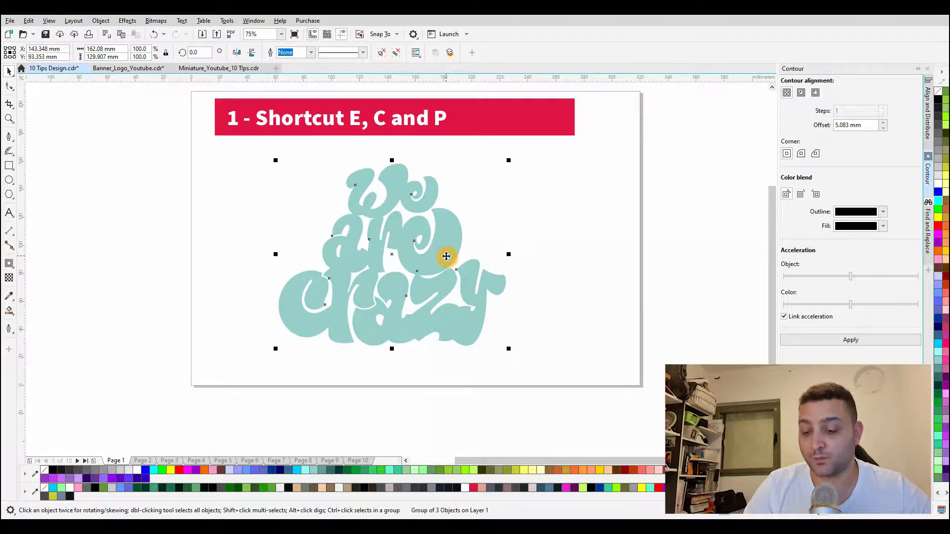
pyautogui.scroll(-2, 449, 241)
pyautogui.moveTo(449, 241); pyautogui.dragTo(243, 269)
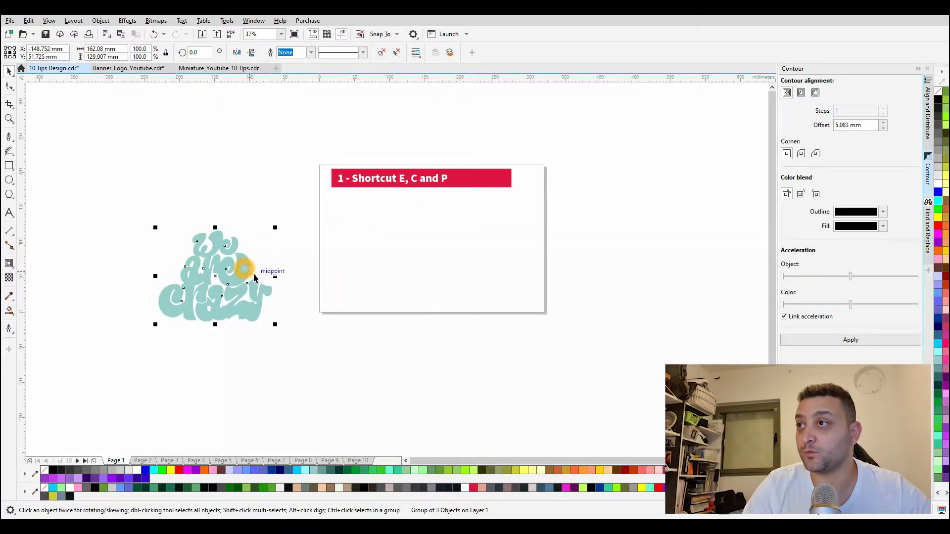
# Step: Center the lettering group on the page both horizontally and vertically
pyautogui.click(293, 328)
pyautogui.click(261, 299)
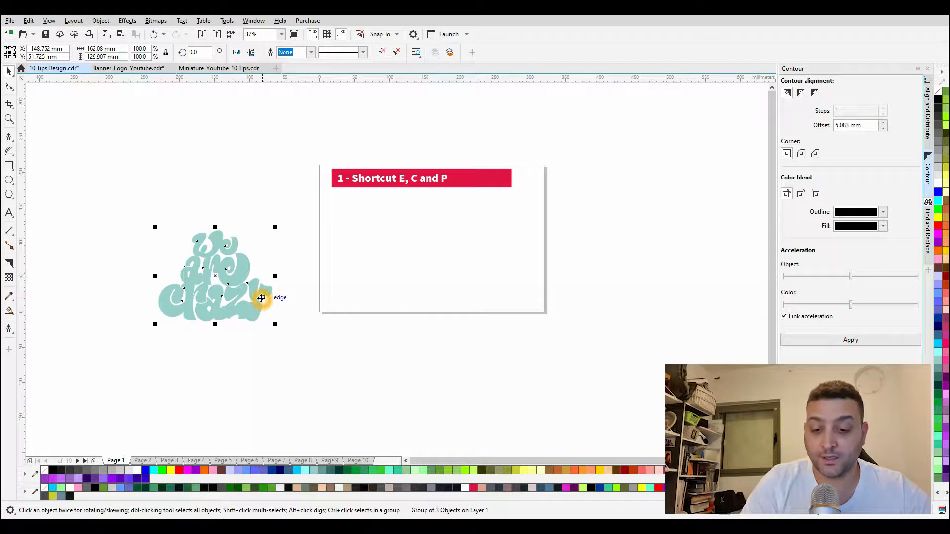
pyautogui.press('p')
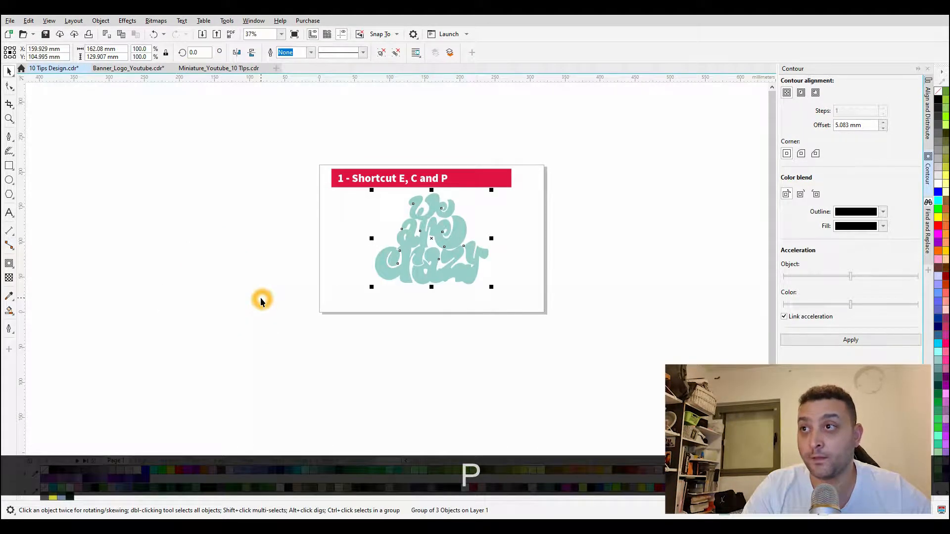
pyautogui.scroll(2, 403, 229)
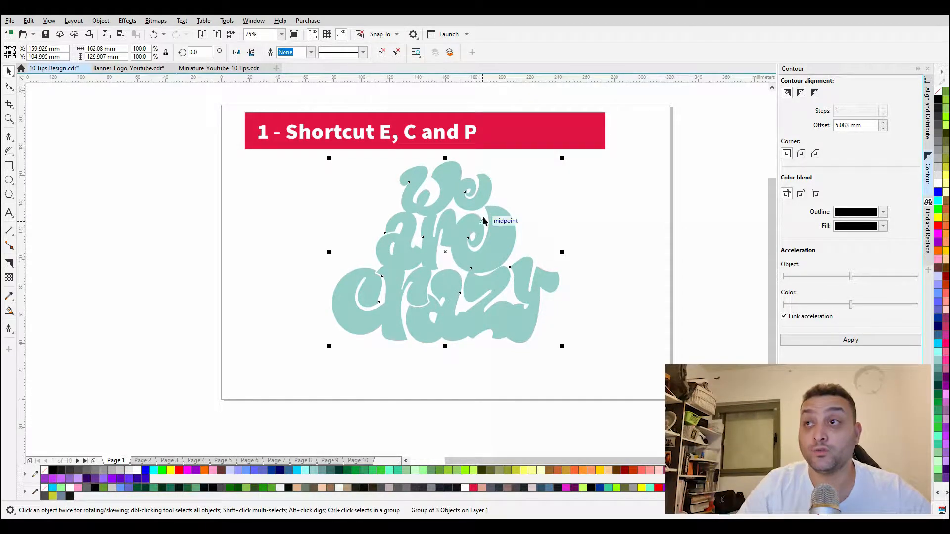
pyautogui.scroll(-2, 483, 220)
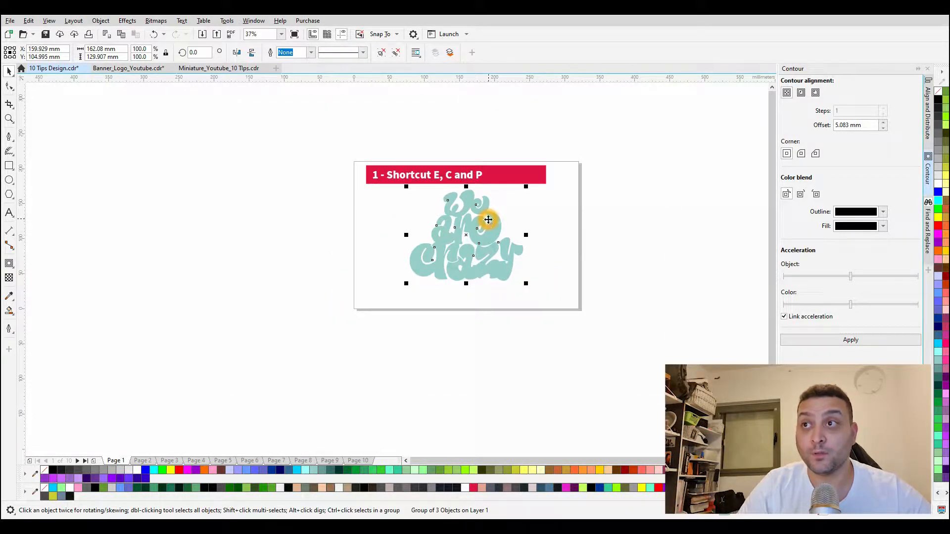
pyautogui.scroll(2, 459, 234)
pyautogui.scroll(-2, 497, 233)
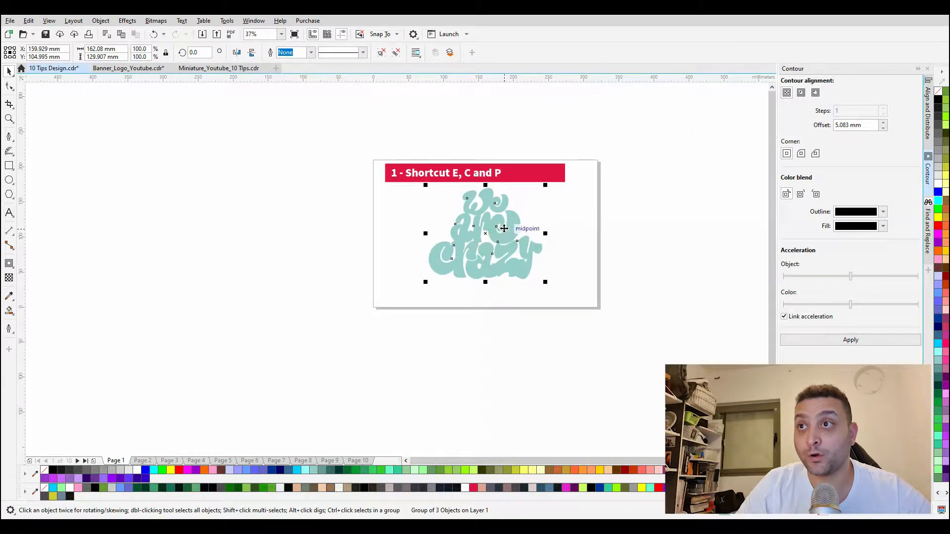
pyautogui.scroll(2, 503, 234)
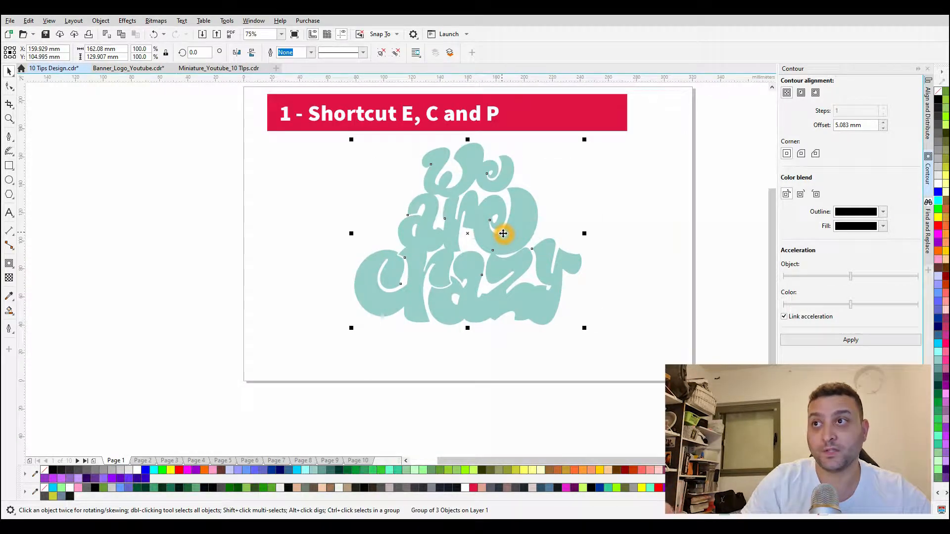
pyautogui.scroll(-2, 504, 233)
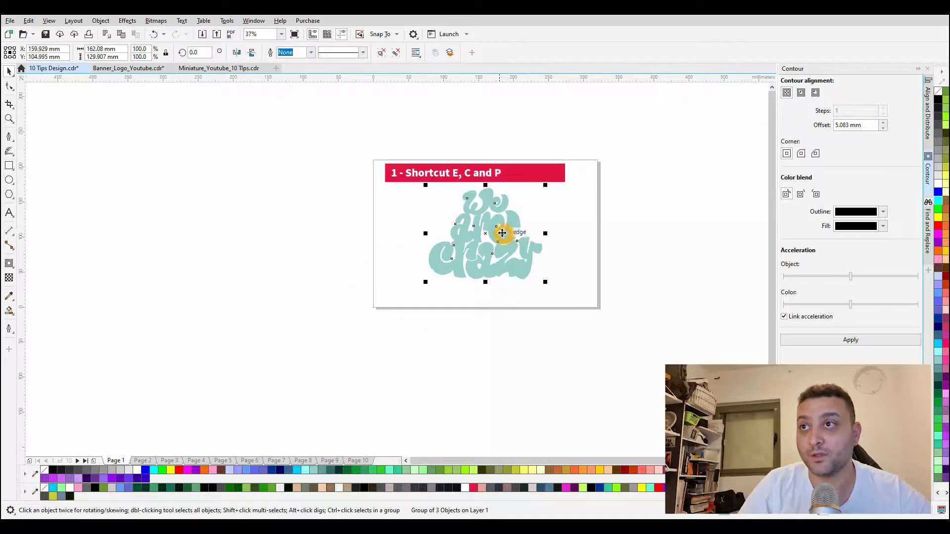
pyautogui.scroll(2, 514, 223)
pyautogui.scroll(-2, 517, 226)
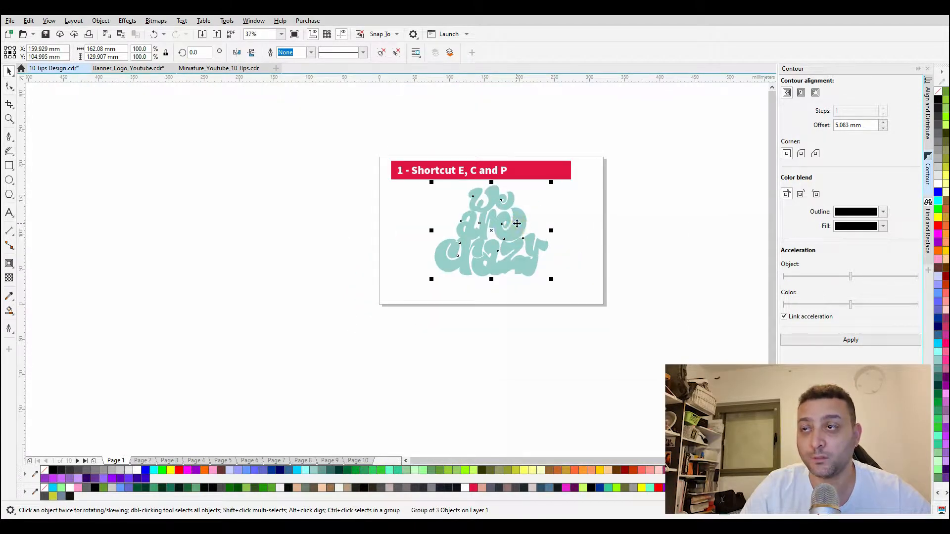
# Step: Try moving the lettering group straight up and down without horizontal shift, and undo the last two moves
pyautogui.press('shift')
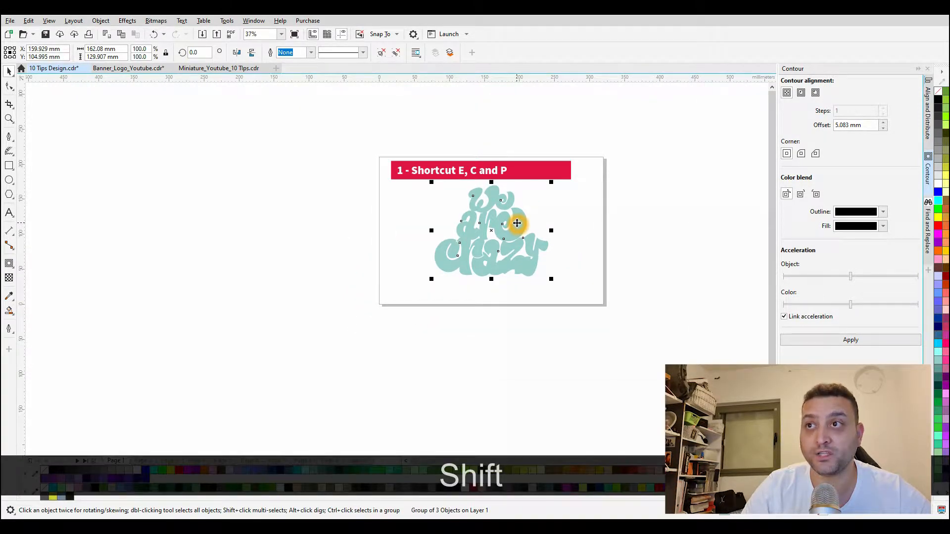
pyautogui.keyDown('shift'); pyautogui.click(517, 226); pyautogui.keyUp('shift')
pyautogui.click(513, 230)
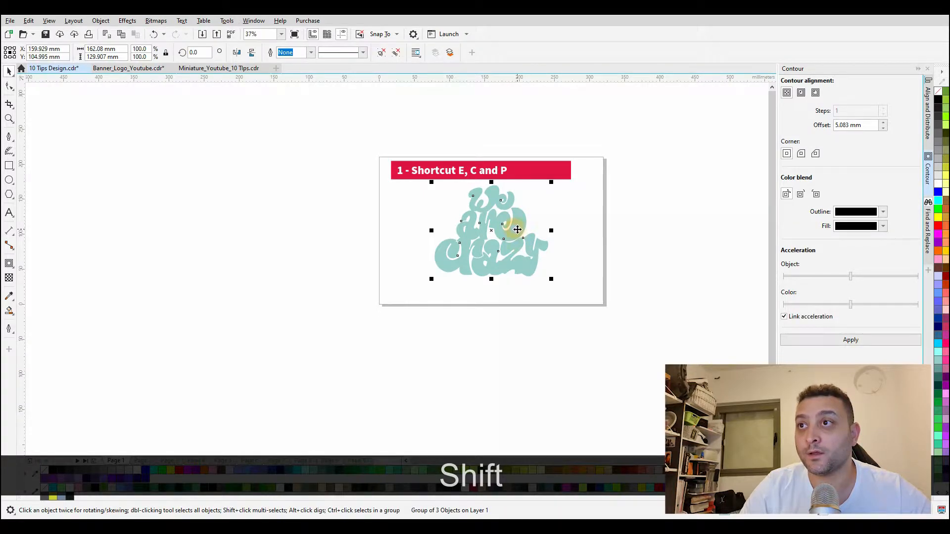
pyautogui.moveTo(509, 223); pyautogui.dragTo(518, 180)
pyautogui.keyDown('shift'); pyautogui.click(518, 270); pyautogui.keyUp('shift')
pyautogui.click(519, 272)
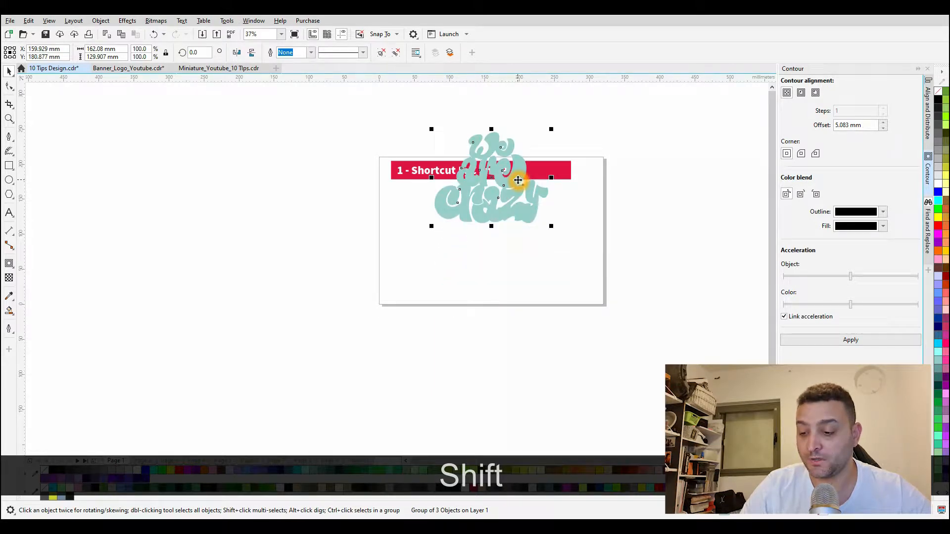
pyautogui.press('ctrl')
pyautogui.hotkey('ctrl', 'z')
pyautogui.hotkey('ctrl', 'z')
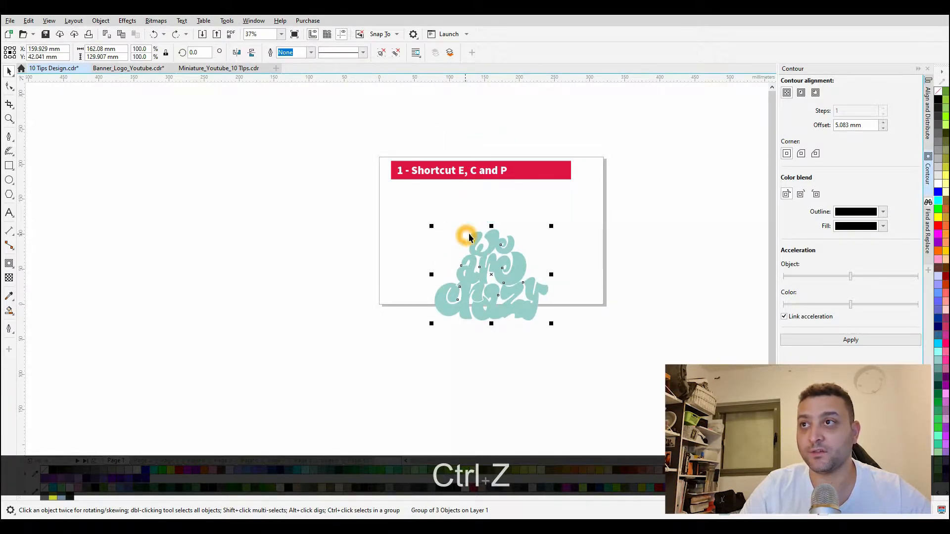
# Step: Reselect the vertically displaced lettering group and center it on the page
pyautogui.click(655, 225)
pyautogui.click(503, 193)
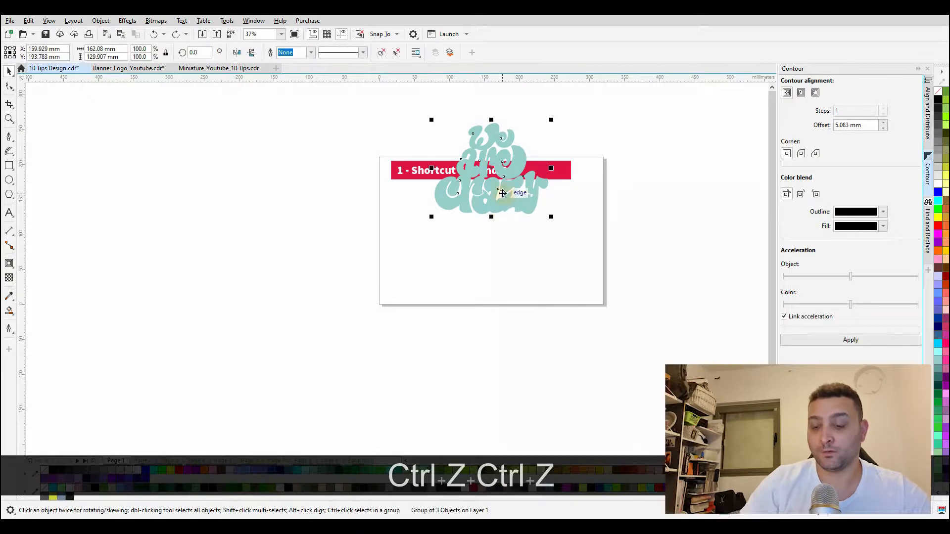
pyautogui.press('p')
# Step: Ungroup all objects of the "We are crazy" lettering into separate letters
pyautogui.scroll(3, 495, 236)
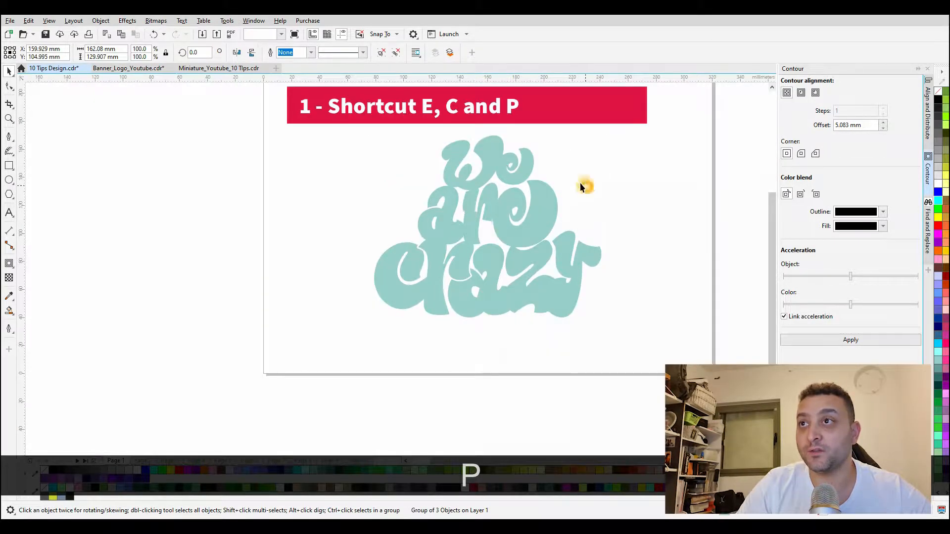
pyautogui.rightClick(492, 162)
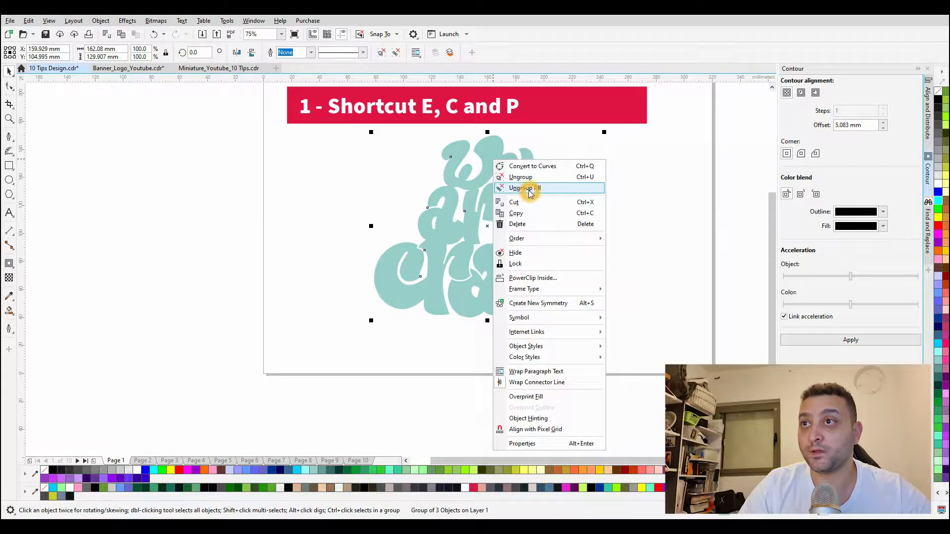
pyautogui.click(530, 193)
pyautogui.click(564, 185)
# Step: Group the letters of the word "We", and group the three letters of the word "are" separately
pyautogui.click(483, 155)
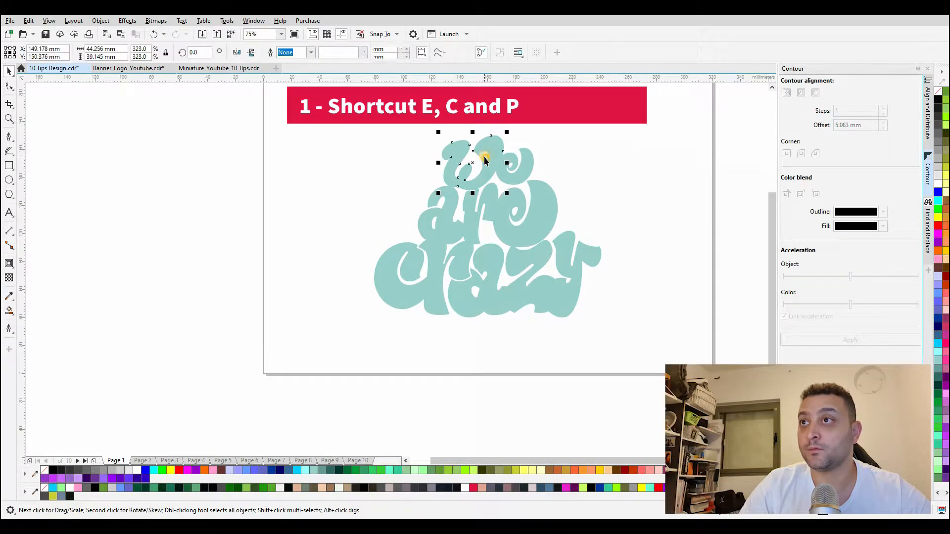
pyautogui.keyDown('shift'); pyautogui.click(520, 166); pyautogui.keyUp('shift')
pyautogui.hotkey('ctrl', 'shift', 'g')
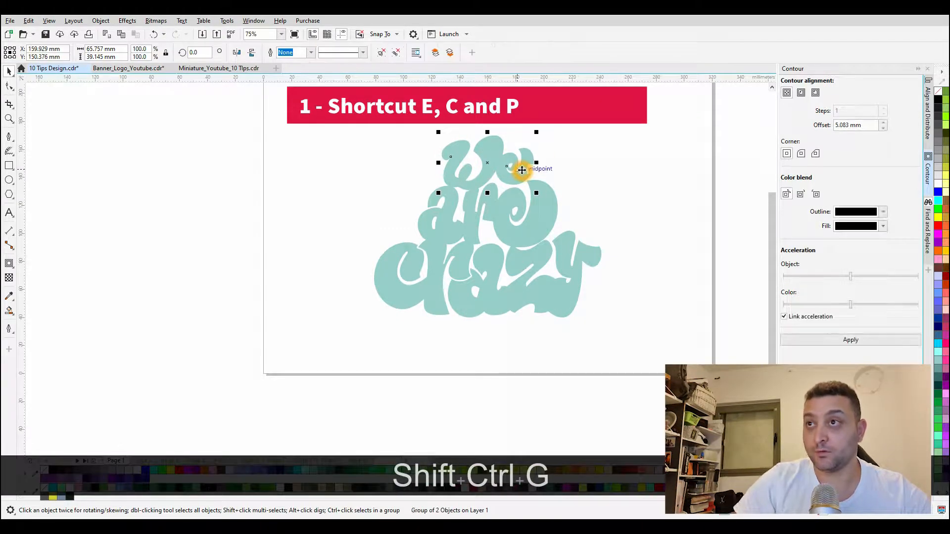
pyautogui.click(539, 215)
pyautogui.keyDown('shift'); pyautogui.click(485, 204); pyautogui.keyUp('shift')
pyautogui.keyDown('shift'); pyautogui.click(450, 206); pyautogui.keyUp('shift')
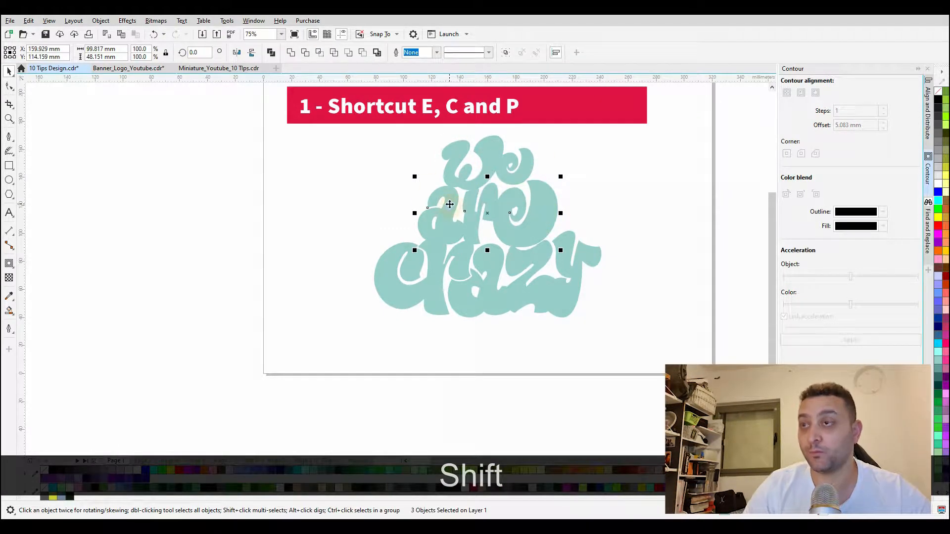
pyautogui.hotkey('ctrl', 'shift', 'g')
# Step: Move the "We" group straight left to about X 60 mm, and align it with the "are" group on a common vertical center line
pyautogui.click(488, 149)
pyautogui.moveTo(488, 149); pyautogui.dragTo(348, 158)
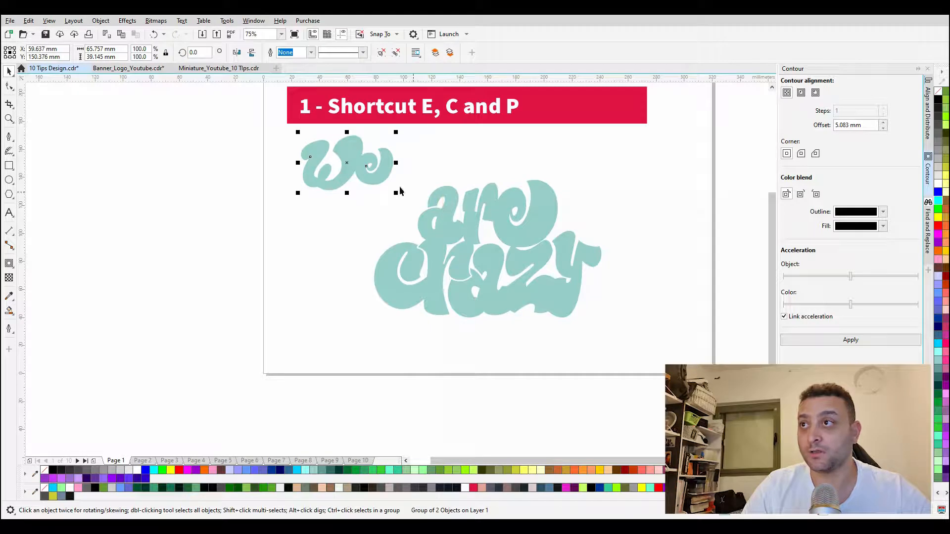
pyautogui.click(371, 235)
pyautogui.click(369, 176)
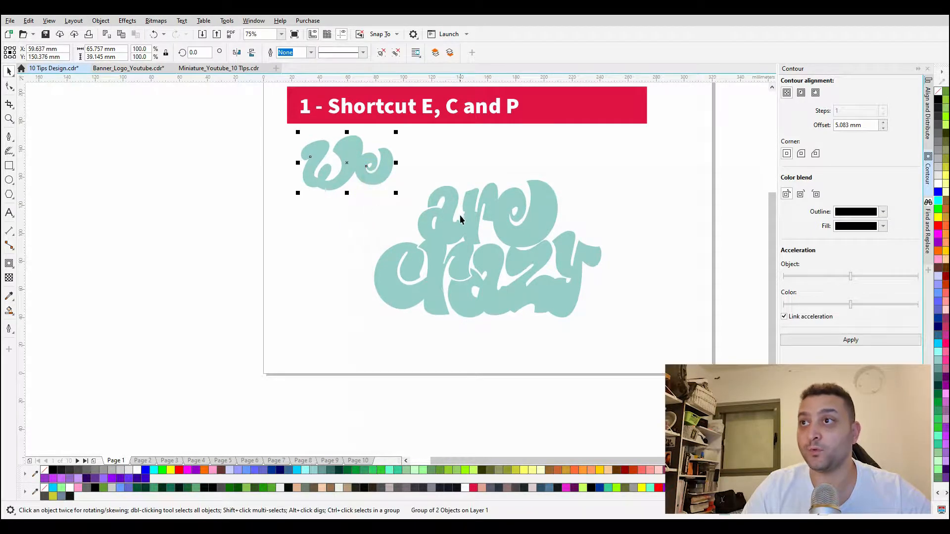
pyautogui.press('shift')
pyautogui.keyDown('shift'); pyautogui.click(449, 203); pyautogui.keyUp('shift')
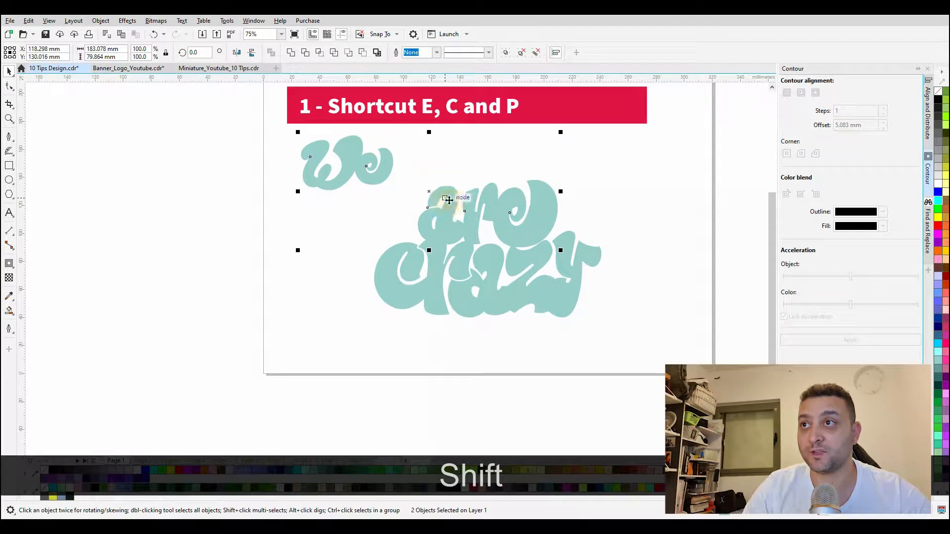
pyautogui.press('c')
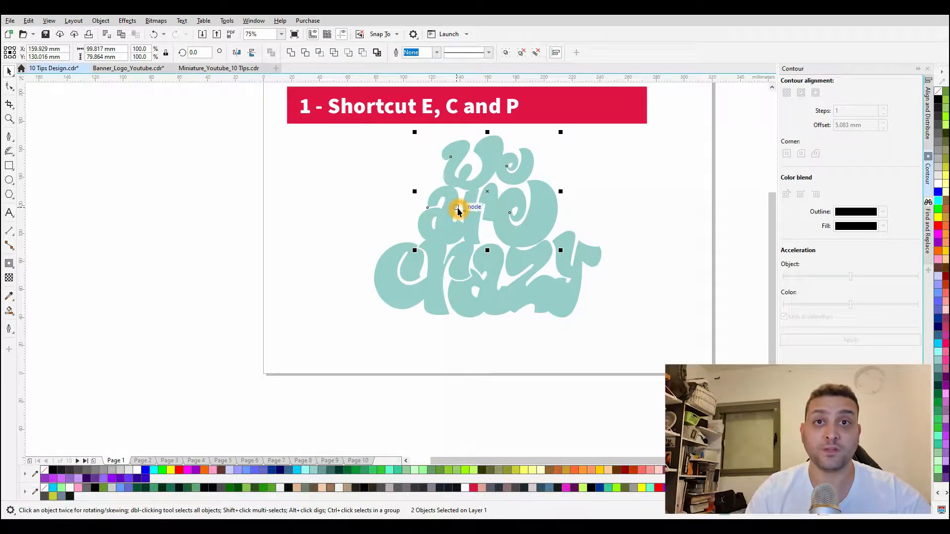
pyautogui.click(584, 178)
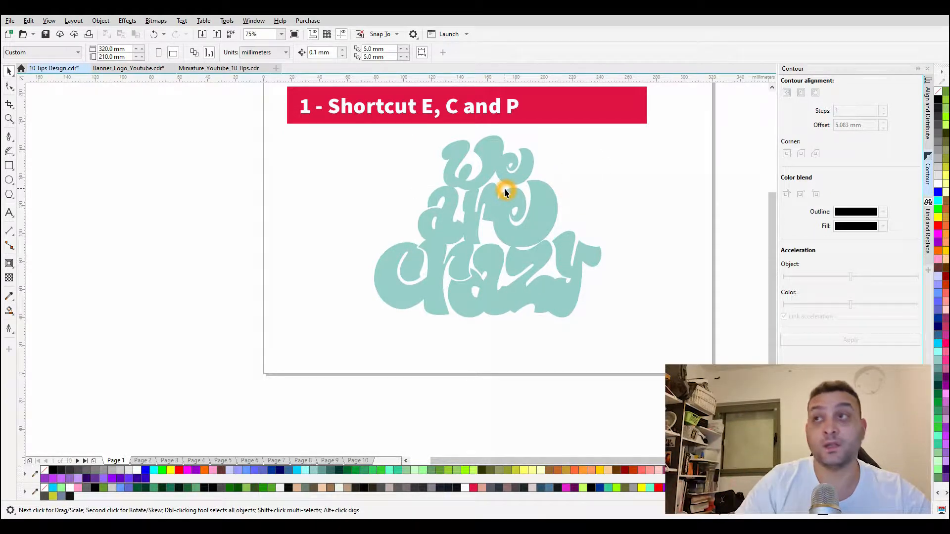
# Step: Move the "We" group down and left to about X 60 mm, Y 82 mm, and align its center in height with "are"
pyautogui.moveTo(486, 158); pyautogui.dragTo(351, 246)
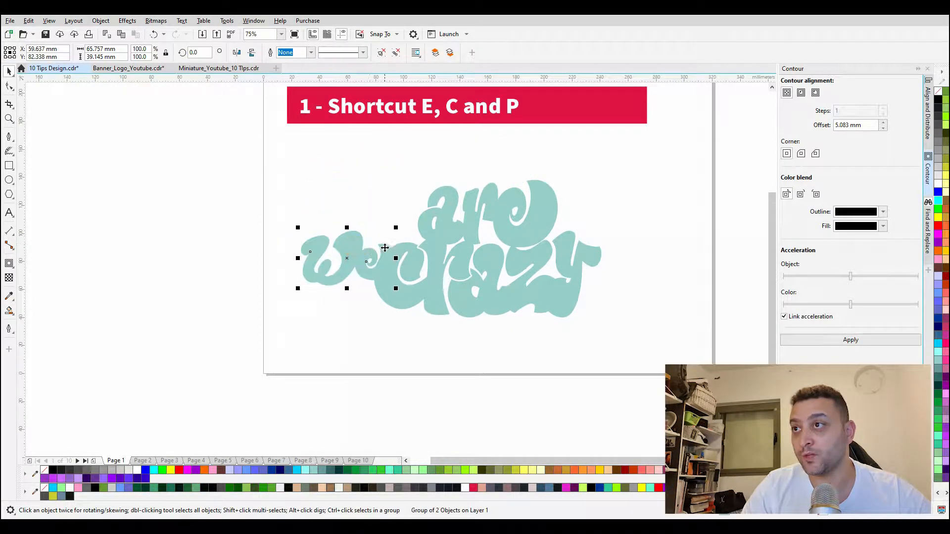
pyautogui.keyDown('shift'); pyautogui.click(451, 218); pyautogui.keyUp('shift')
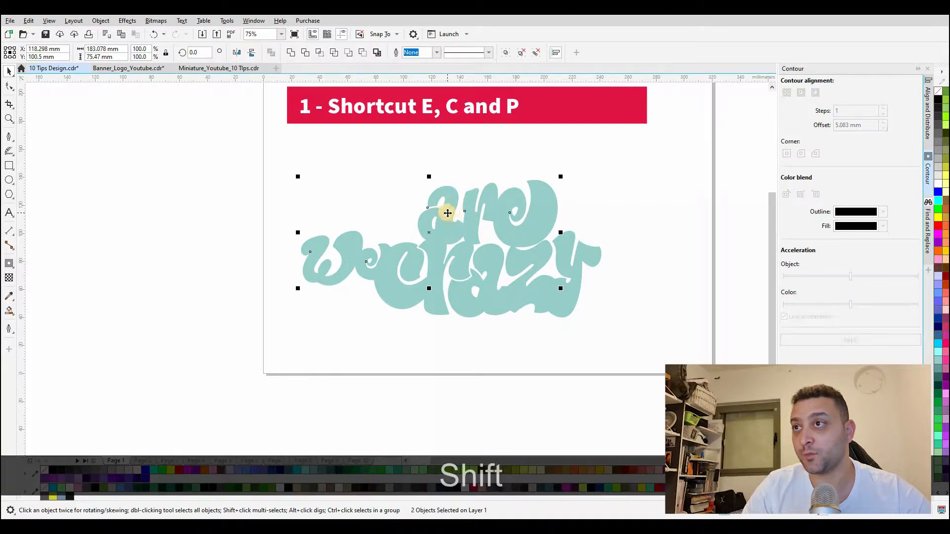
pyautogui.press('e')
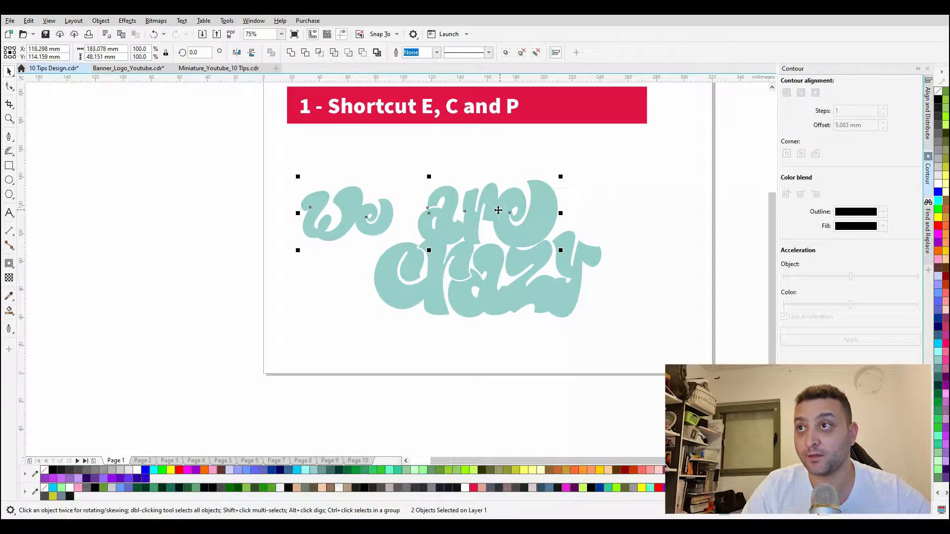
# Step: Group the five letters of the word "crazy" and move the group right to about X 294 mm, Y 77 mm
pyautogui.click(438, 279)
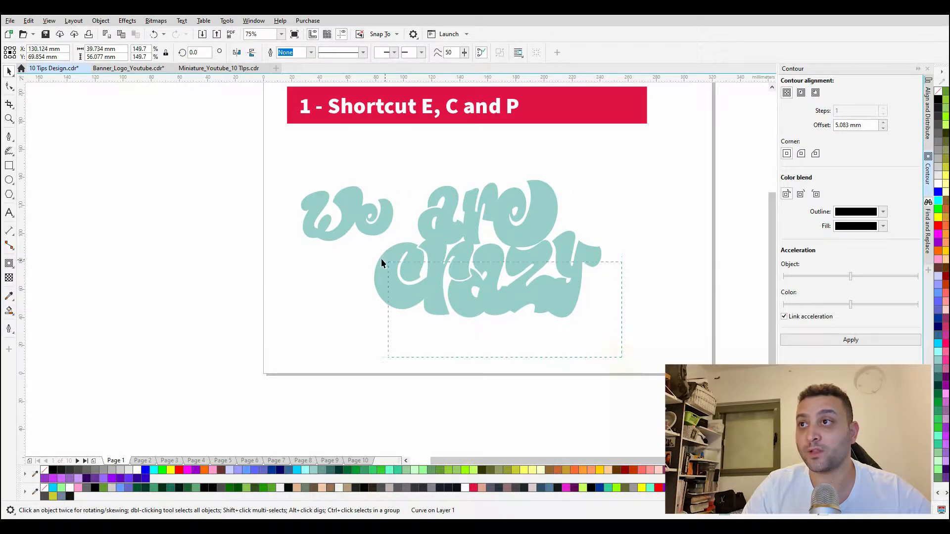
pyautogui.hotkey('ctrl', 'g')
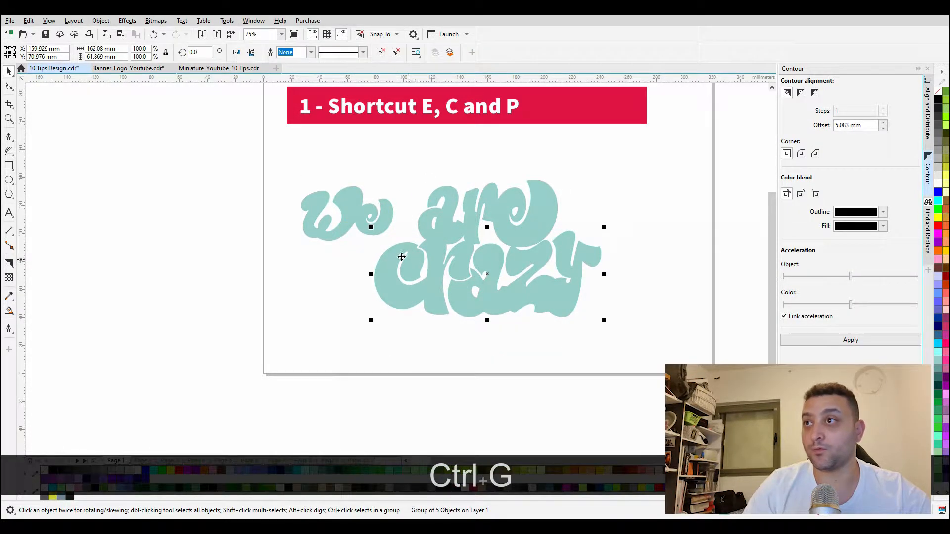
pyautogui.scroll(-2, 383, 259)
pyautogui.moveTo(382, 260); pyautogui.dragTo(477, 255)
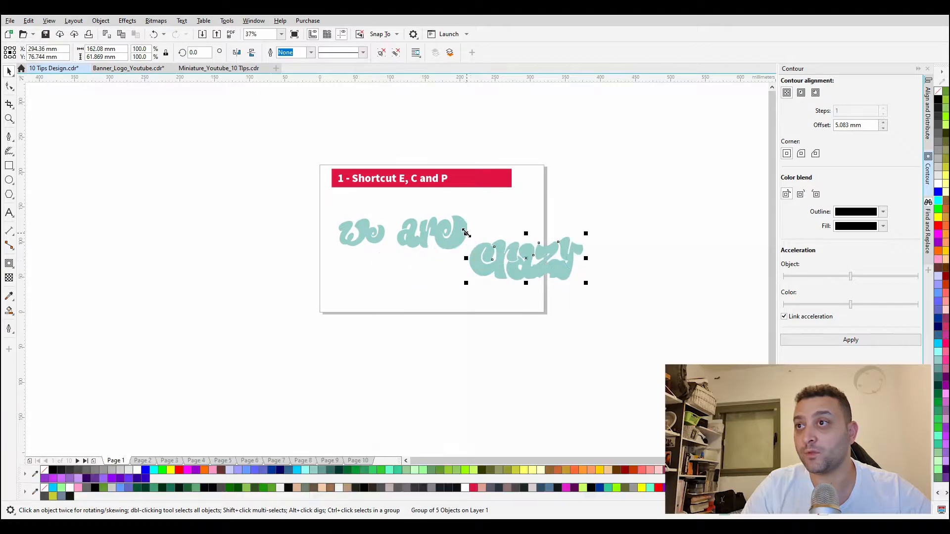
# Step: Align the center in height of the "crazy" group with the "are" group
pyautogui.keyDown('shift'); pyautogui.click(460, 225); pyautogui.keyUp('shift')
pyautogui.keyDown('shift'); pyautogui.click(461, 224); pyautogui.keyUp('shift')
pyautogui.press('e')
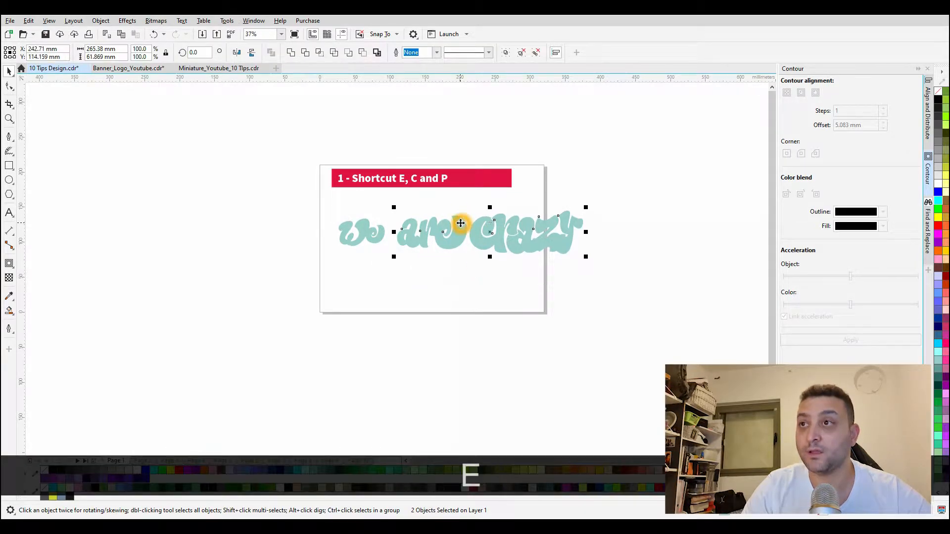
# Step: Move the "We" group right to about X 75 mm, closer to "are", and shift all three words left together
pyautogui.scroll(2, 371, 230)
pyautogui.click(373, 229)
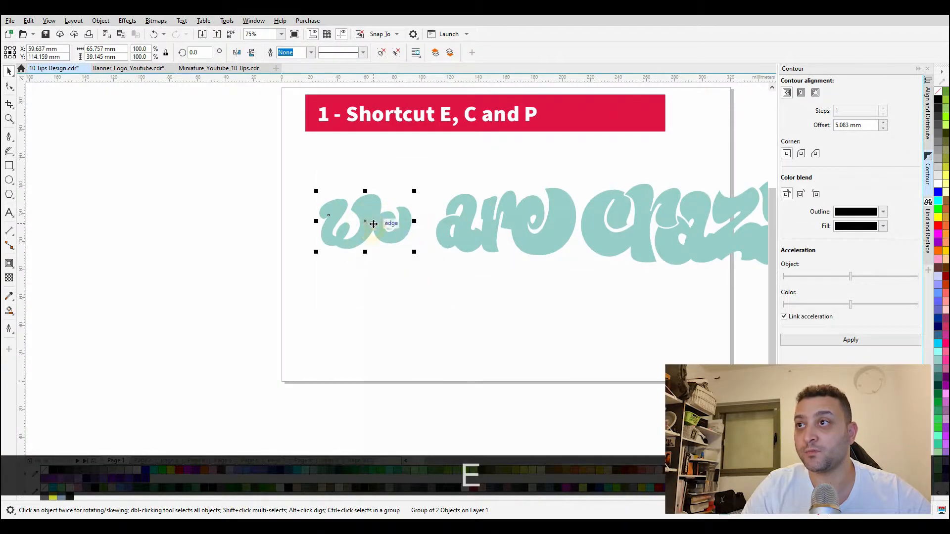
pyautogui.moveTo(373, 229); pyautogui.dragTo(398, 225)
pyautogui.scroll(-2, 611, 260)
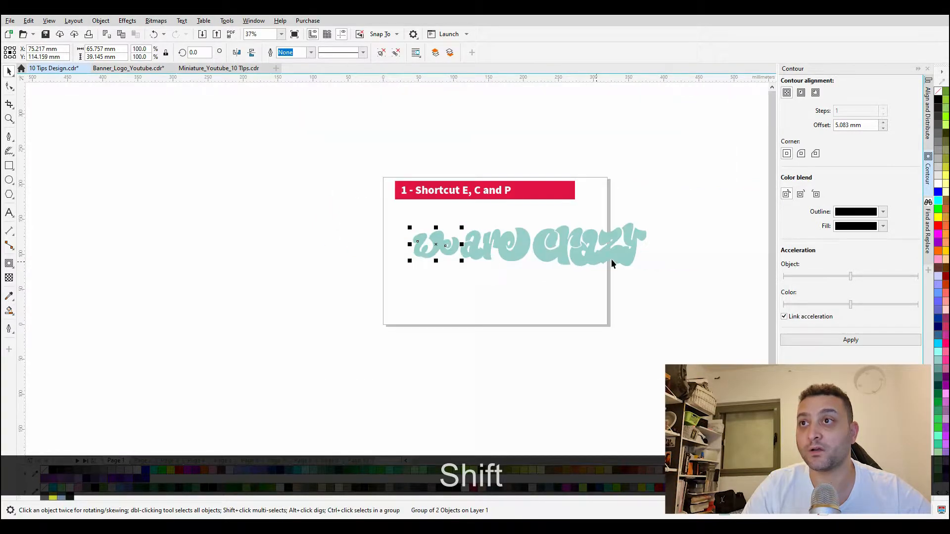
pyautogui.moveTo(679, 221); pyautogui.dragTo(375, 283)
pyautogui.scroll(2, 541, 245)
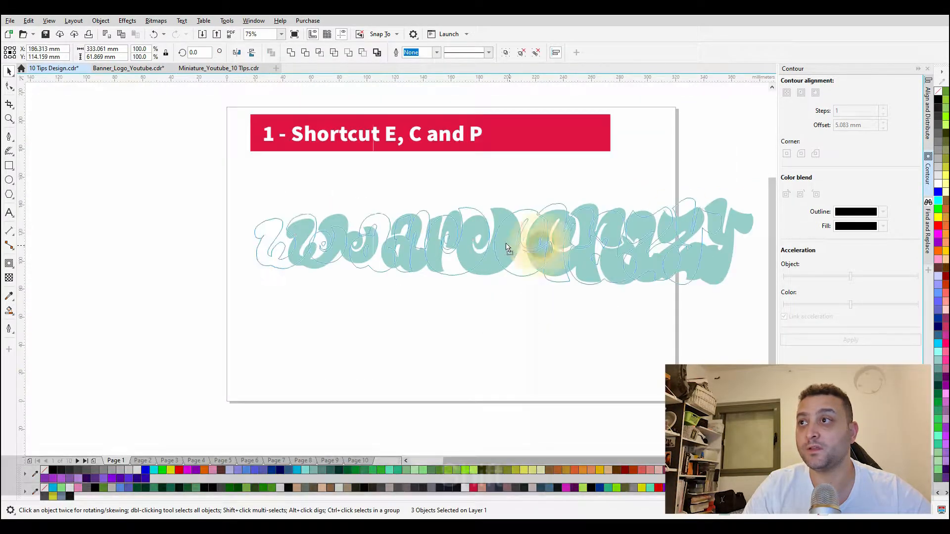
pyautogui.scroll(-2, 475, 277)
pyautogui.click(478, 285)
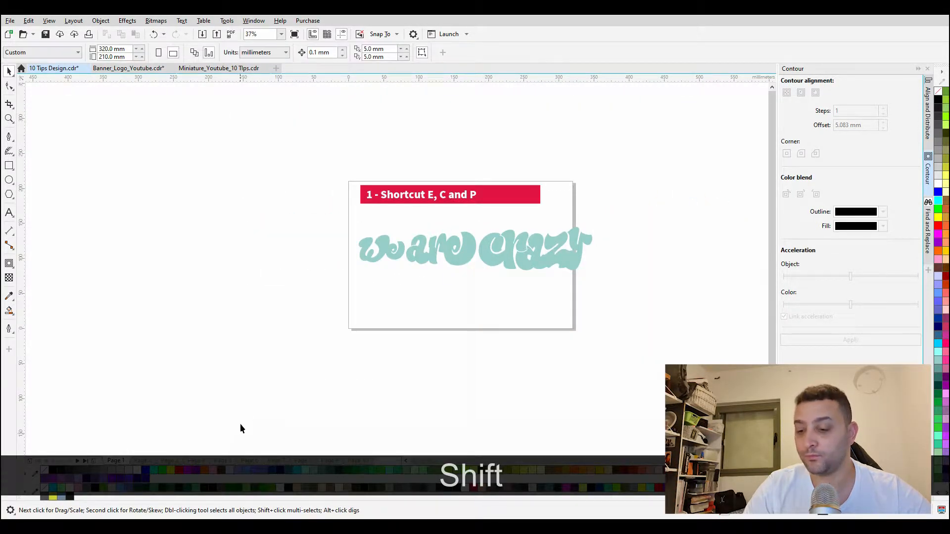
# Step: Go to page 2 and examine the row of four ornaments at the bottom of the noodles card
pyautogui.click(257, 396)
pyautogui.press('pagedown')
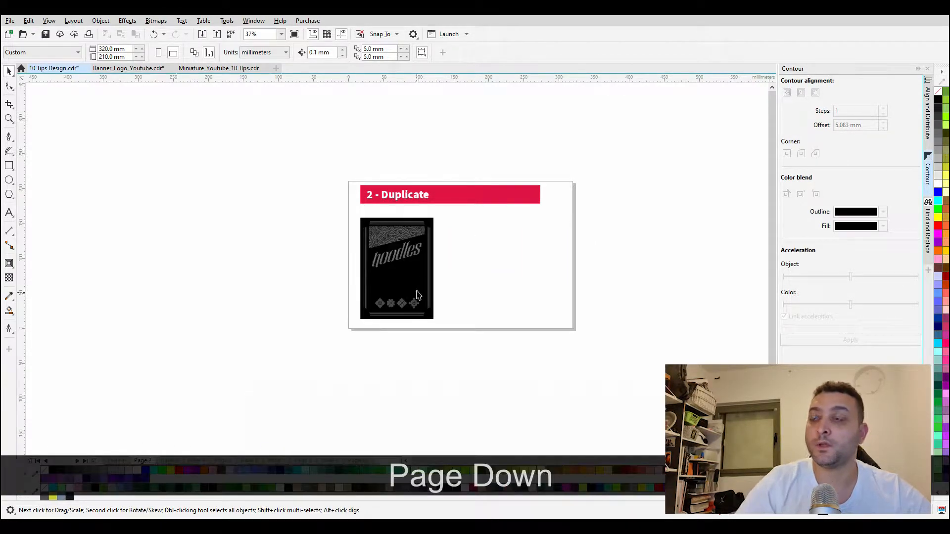
pyautogui.scroll(3, 398, 263)
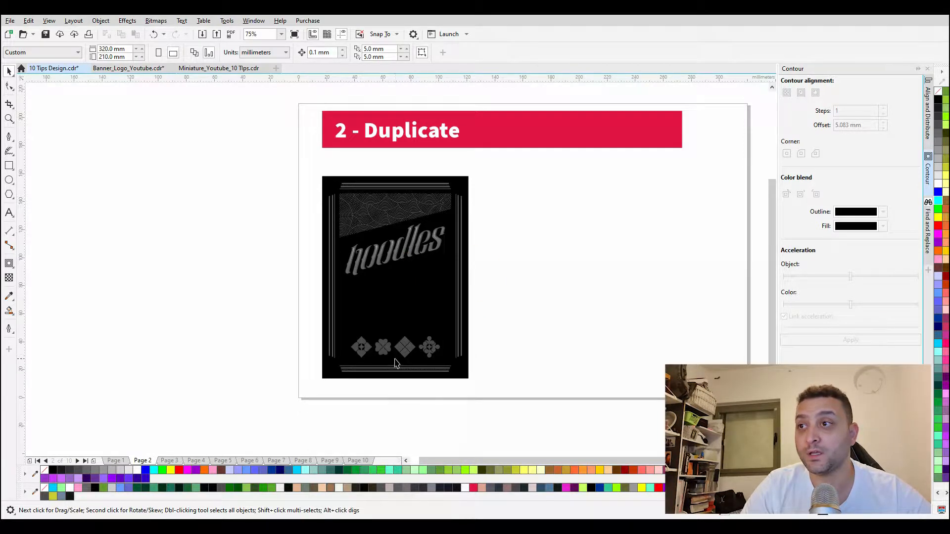
pyautogui.scroll(5, 392, 361)
pyautogui.scroll(-2, 450, 312)
pyautogui.scroll(-2, 451, 311)
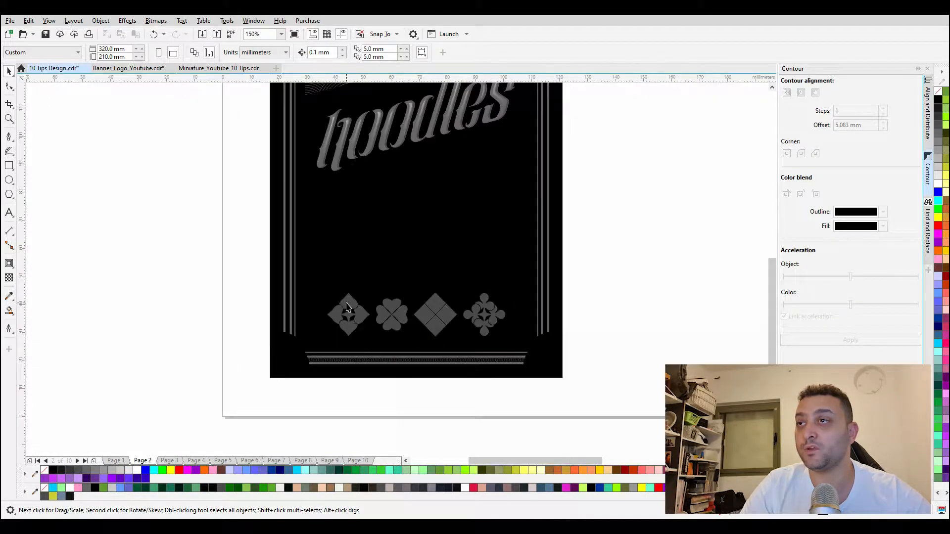
pyautogui.scroll(-2, 269, 163)
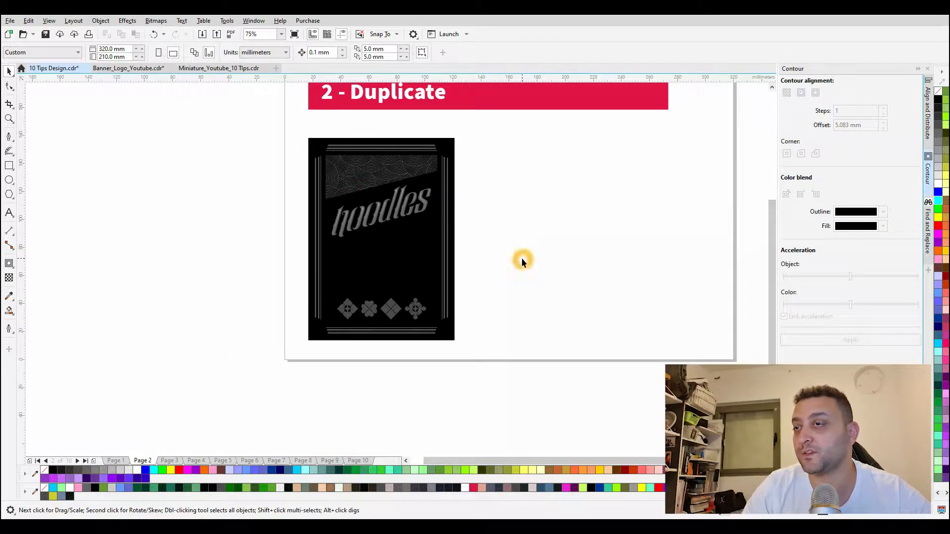
# Step: Move the upper heart of the four-heart ornament up into the empty area, to about X 57 mm, Y 61 mm
pyautogui.click(367, 313)
pyautogui.scroll(4, 366, 313)
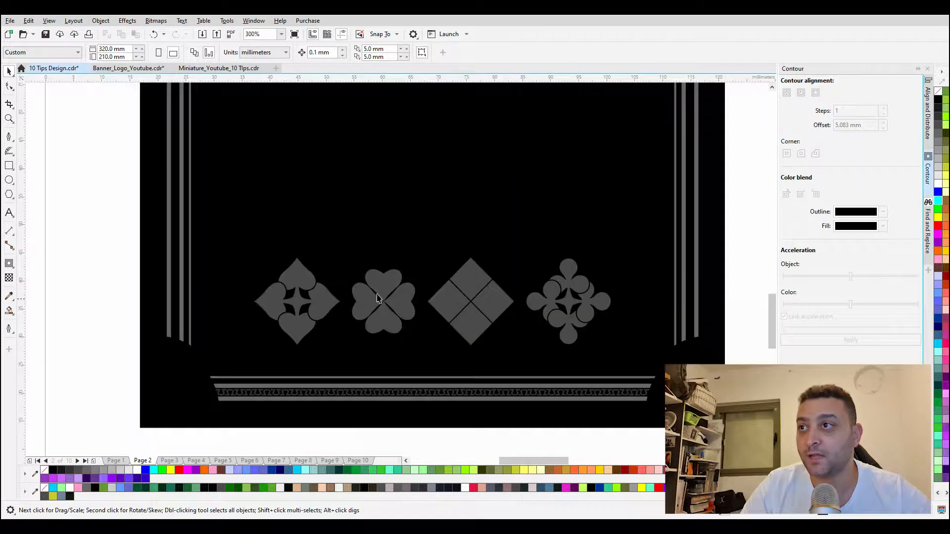
pyautogui.scroll(-2, 380, 282)
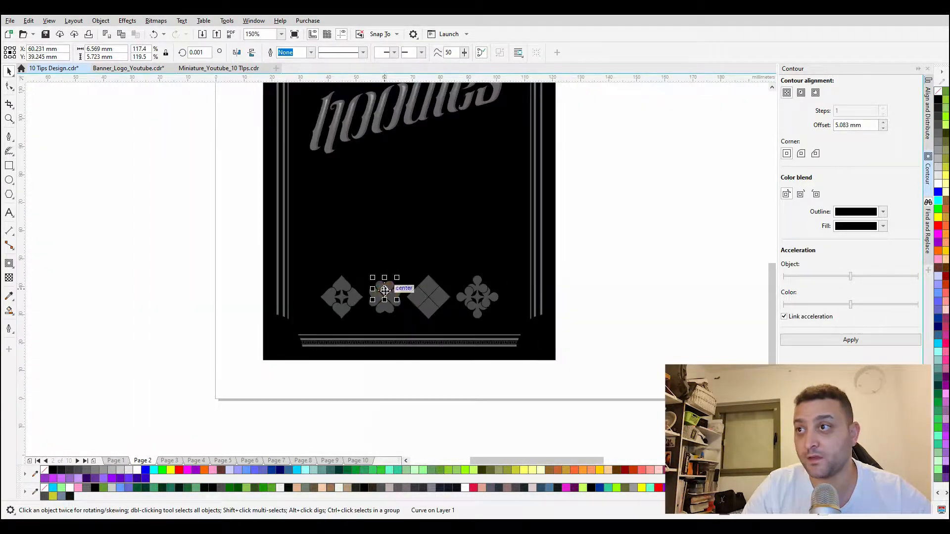
pyautogui.scroll(2, 385, 289)
pyautogui.moveTo(385, 289); pyautogui.dragTo(365, 168)
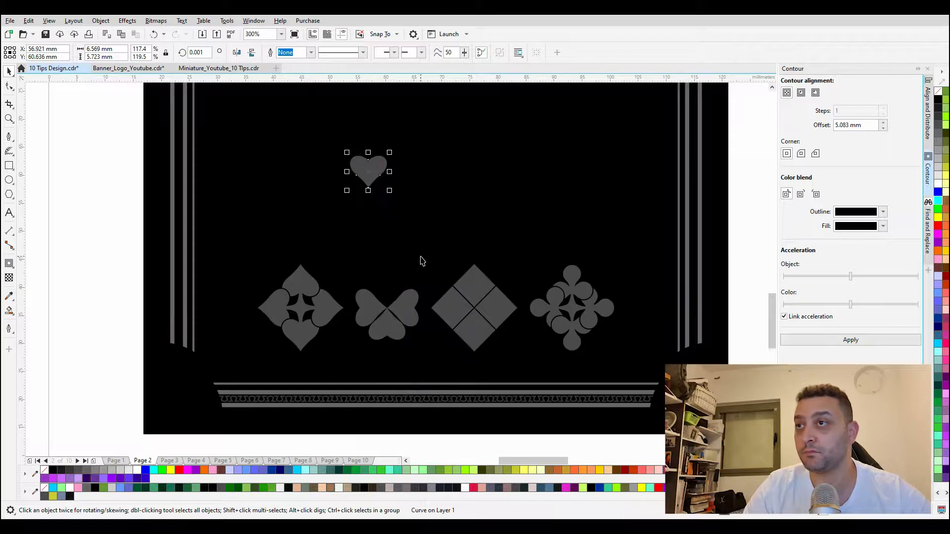
# Step: Duplicate the separated heart straight to the right at about X 66 mm, Y 61 mm
pyautogui.scroll(-2, 420, 258)
pyautogui.scroll(2, 404, 210)
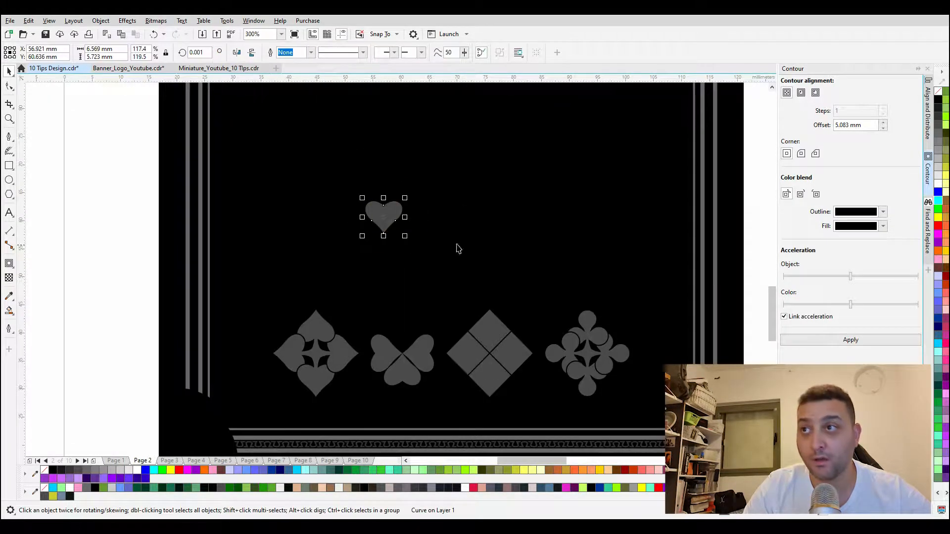
pyautogui.scroll(2, 391, 213)
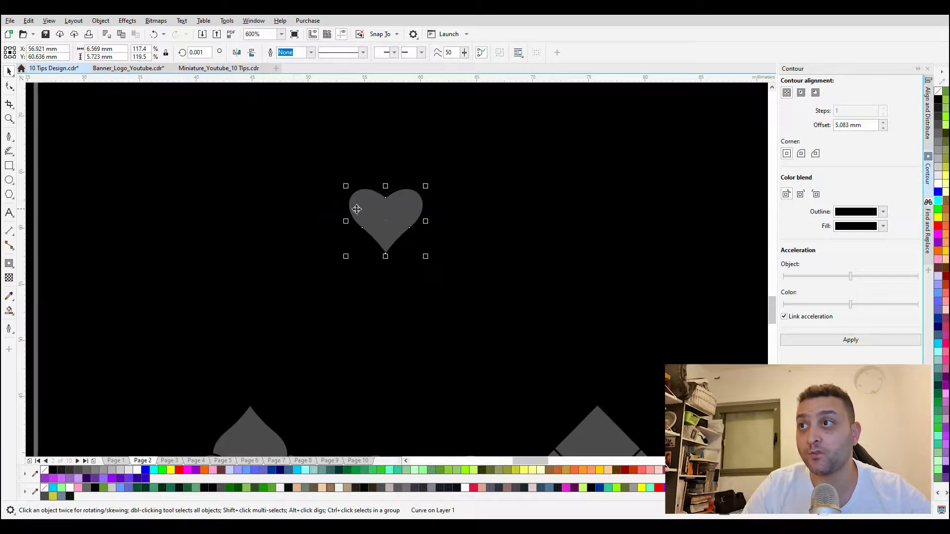
pyautogui.moveTo(360, 209); pyautogui.dragTo(460, 213)
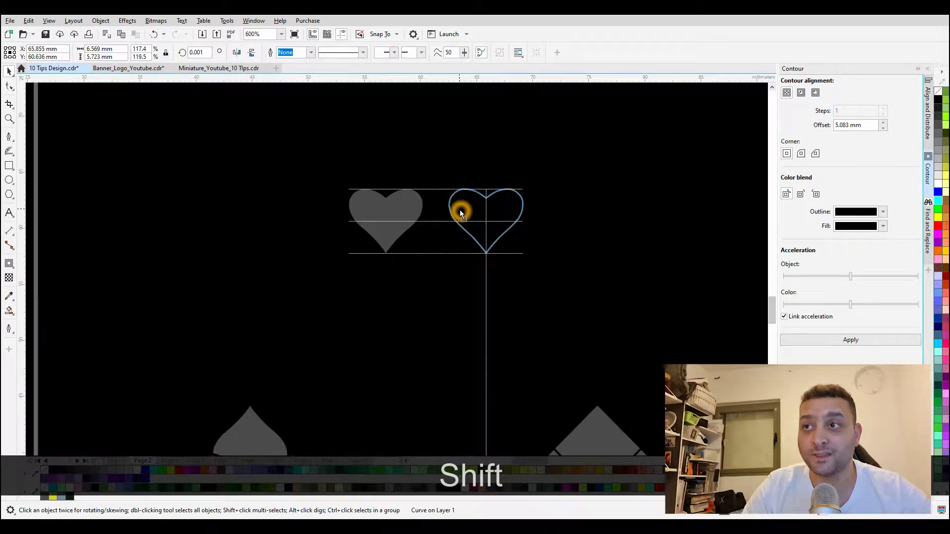
pyautogui.moveTo(460, 213); pyautogui.dragTo(460, 213)
# Step: Drop four more copies of the heart at scattered positions, with the last one at about X 86 mm, Y 59 mm
pyautogui.scroll(-2, 371, 275)
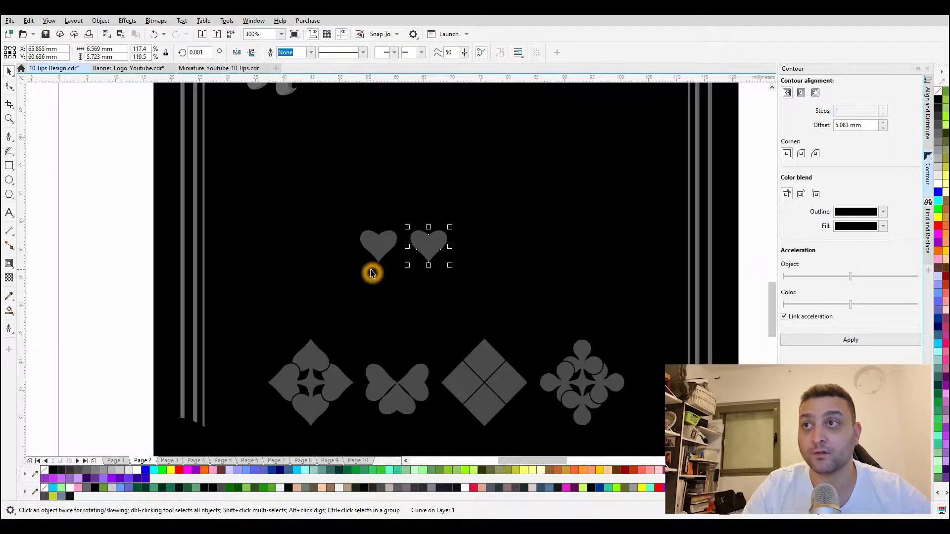
pyautogui.scroll(2, 448, 243)
pyautogui.scroll(-2, 426, 241)
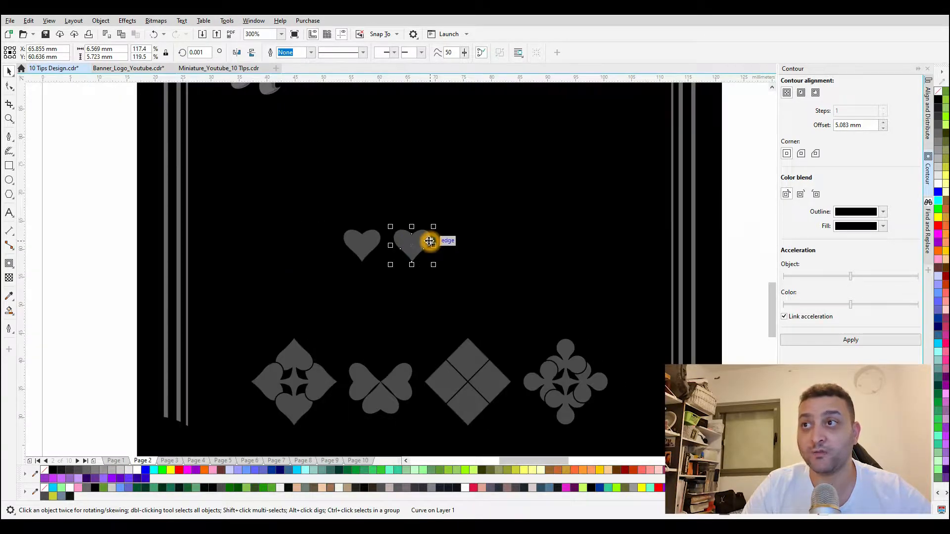
pyautogui.scroll(2, 420, 241)
pyautogui.moveTo(420, 242); pyautogui.dragTo(643, 259)
pyautogui.rightClick(540, 251)
pyautogui.rightClick(604, 147)
pyautogui.rightClick(643, 260)
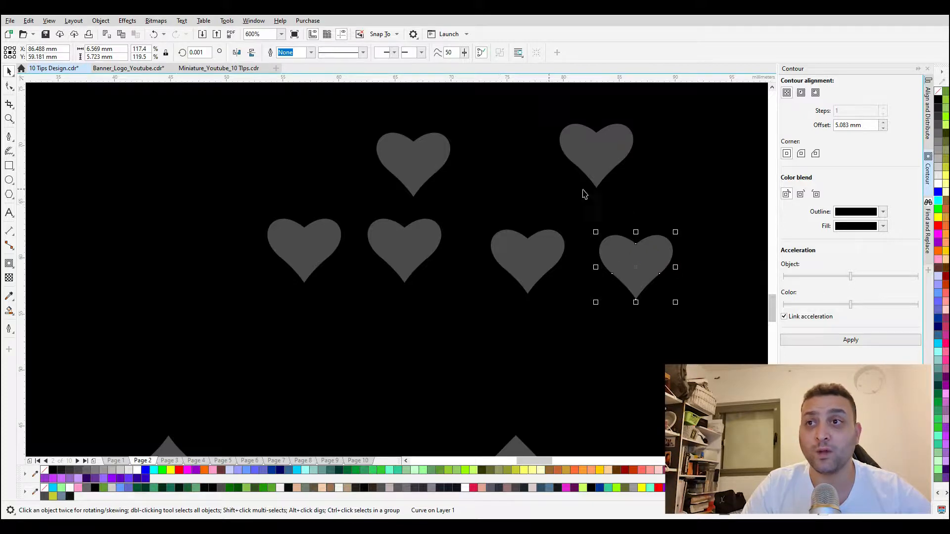
# Step: Put the rightmost heart into rotation mode and place its rotation center on the node at its lower tip
pyautogui.scroll(-2, 569, 275)
pyautogui.scroll(6, 588, 279)
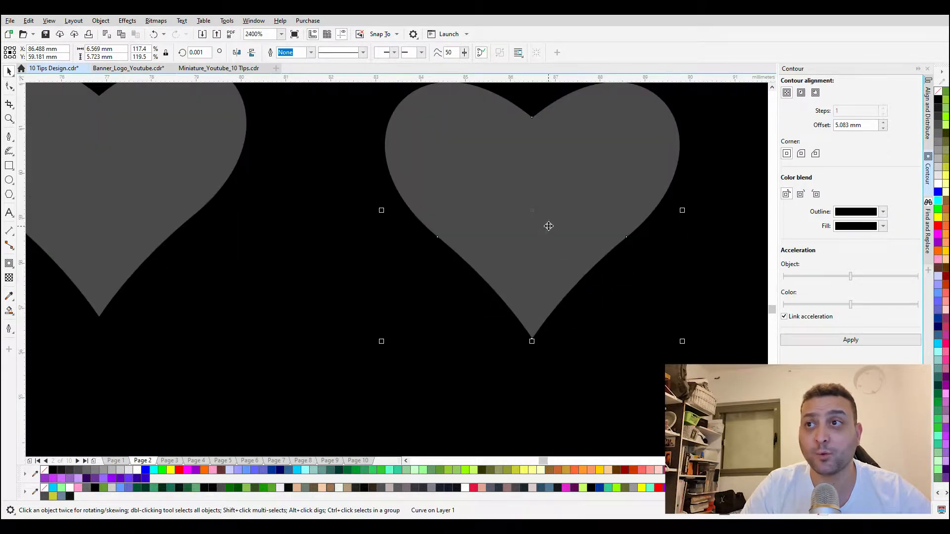
pyautogui.scroll(-2, 523, 244)
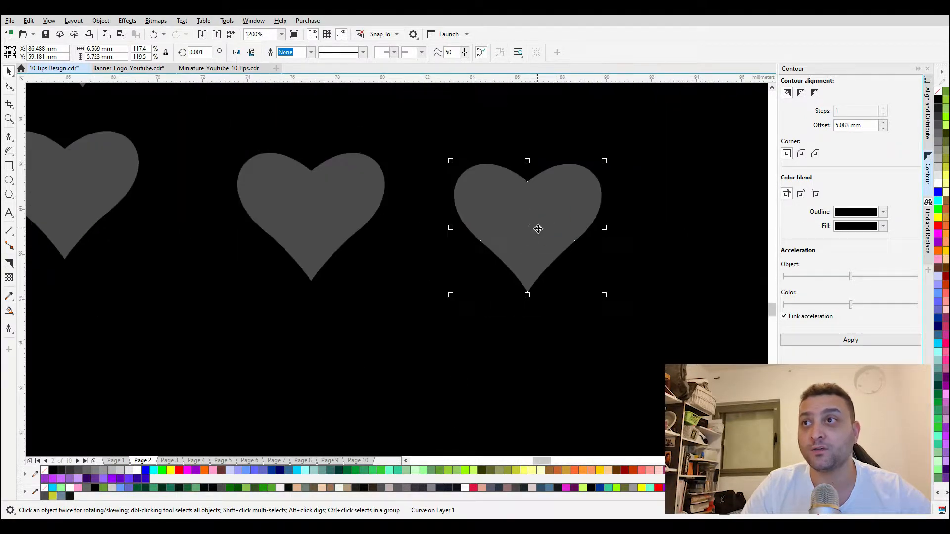
pyautogui.click(550, 196)
pyautogui.scroll(2, 609, 166)
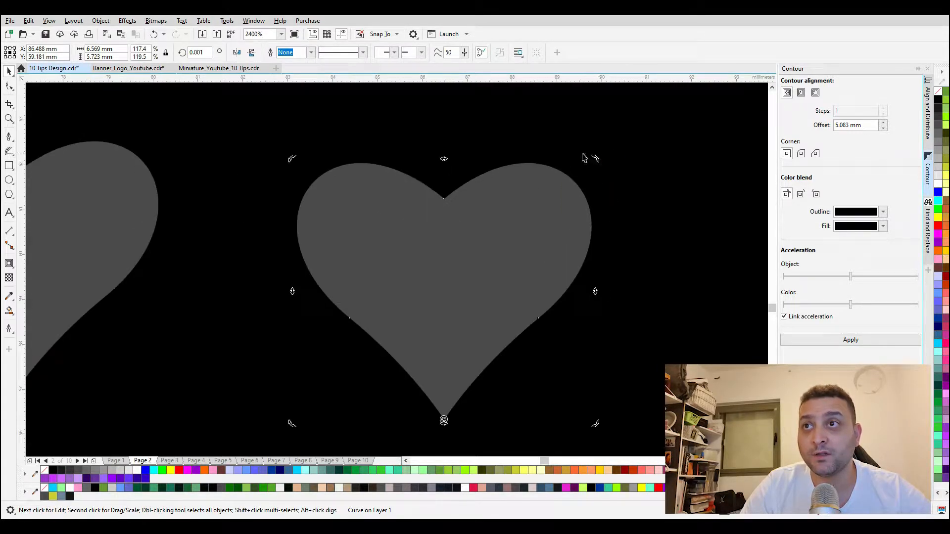
pyautogui.click(599, 161)
pyautogui.scroll(-2, 531, 183)
pyautogui.click(501, 257)
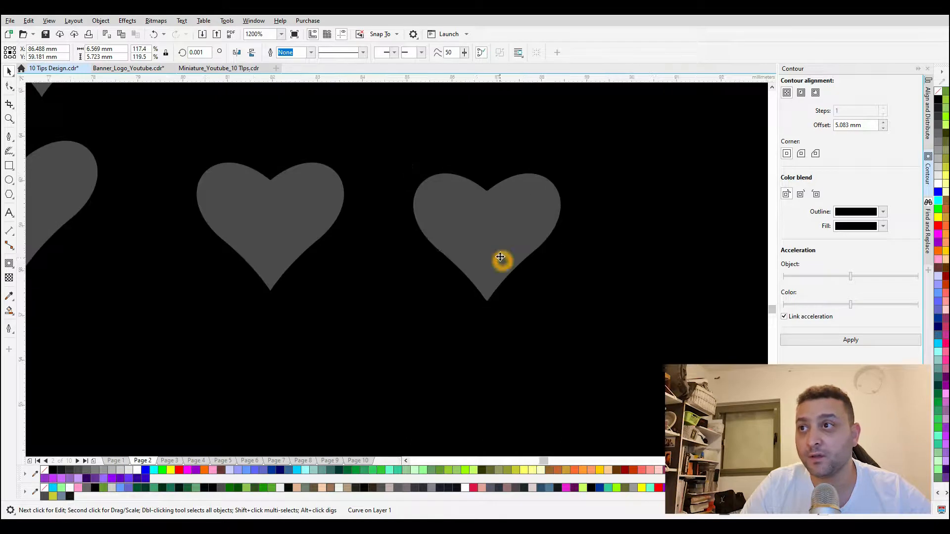
pyautogui.scroll(2, 500, 257)
pyautogui.moveTo(479, 238)
pyautogui.mouseDown()
pyautogui.moveTo(477, 196)
pyautogui.moveTo(474, 345)
pyautogui.mouseUp()
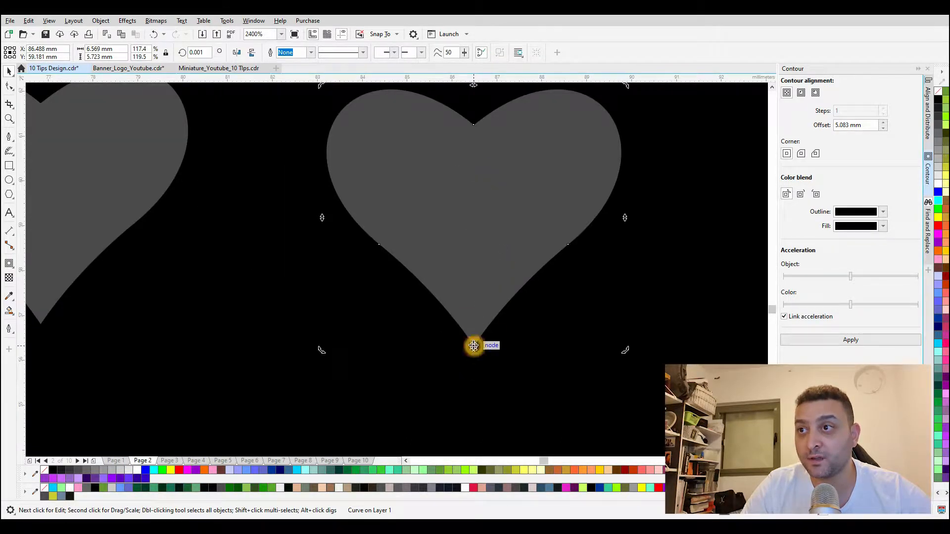
# Step: Create a copy of the rightmost heart rotated 90° clockwise about its lower tip
pyautogui.scroll(-2, 381, 299)
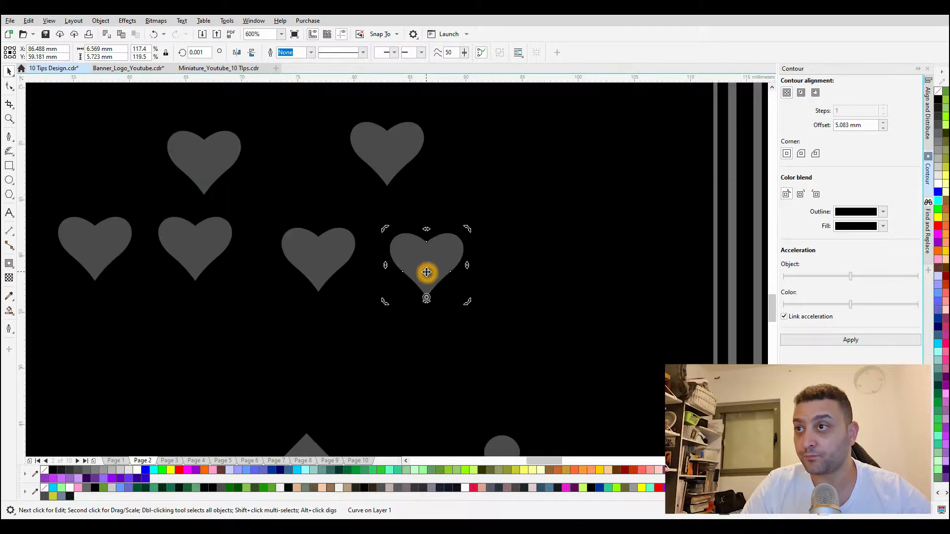
pyautogui.scroll(1, 430, 270)
pyautogui.moveTo(497, 192); pyautogui.dragTo(475, 356)
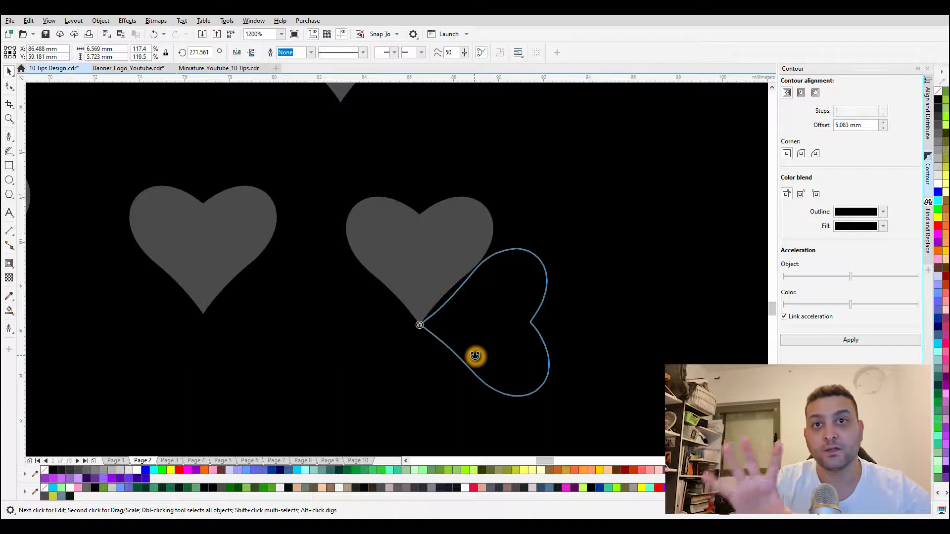
pyautogui.moveTo(475, 356); pyautogui.dragTo(504, 368)
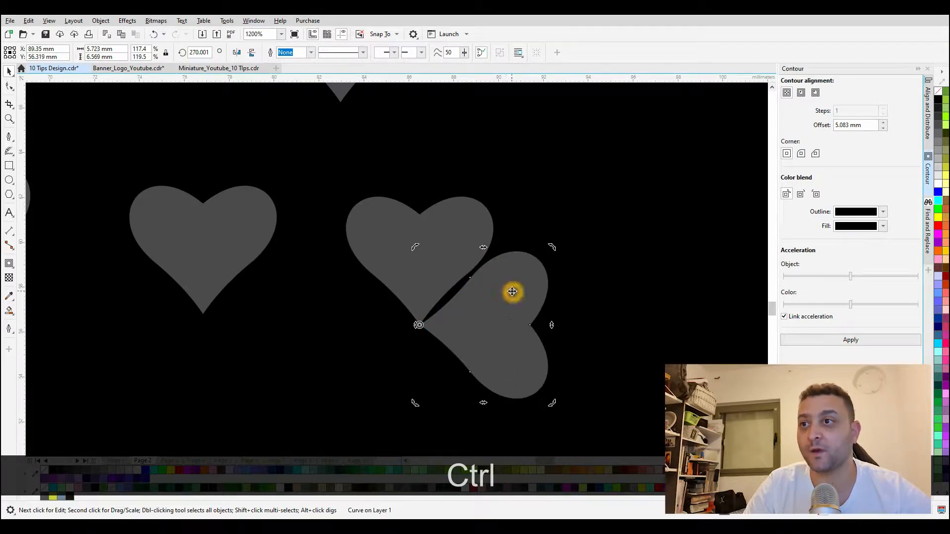
# Step: Repeat the rotated duplication twice to complete the four-heart clover around the shared tip
pyautogui.scroll(-3, 512, 292)
pyautogui.scroll(3, 505, 313)
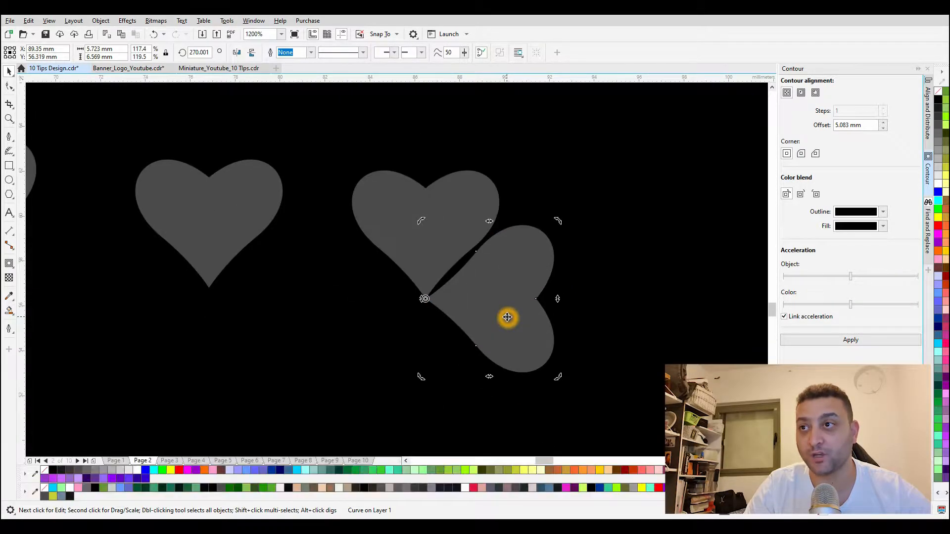
pyautogui.hotkey('ctrl', 'd')
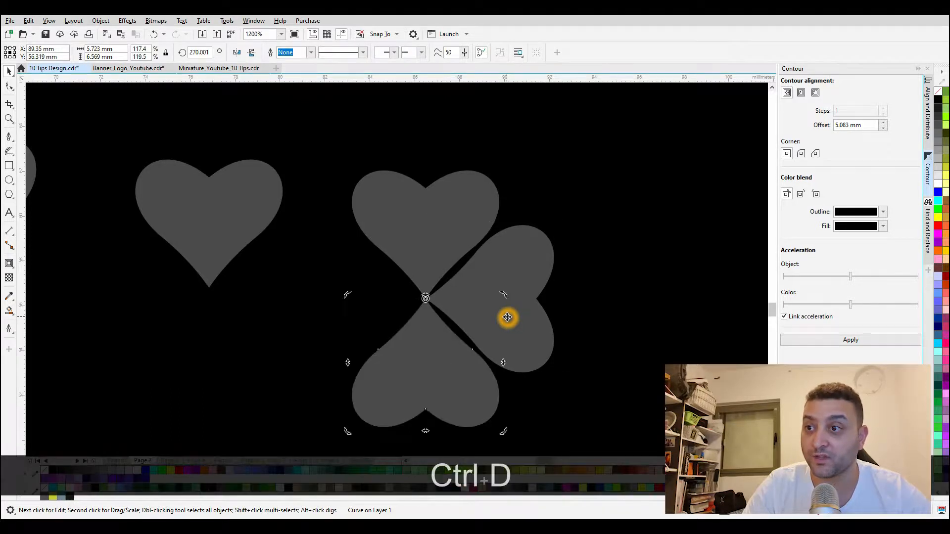
pyautogui.hotkey('ctrl', 'd')
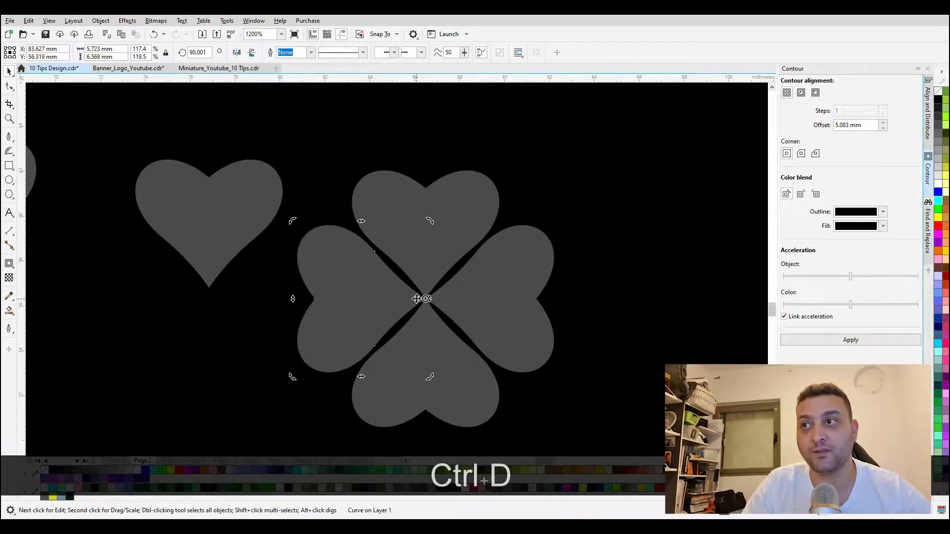
pyautogui.click(506, 314)
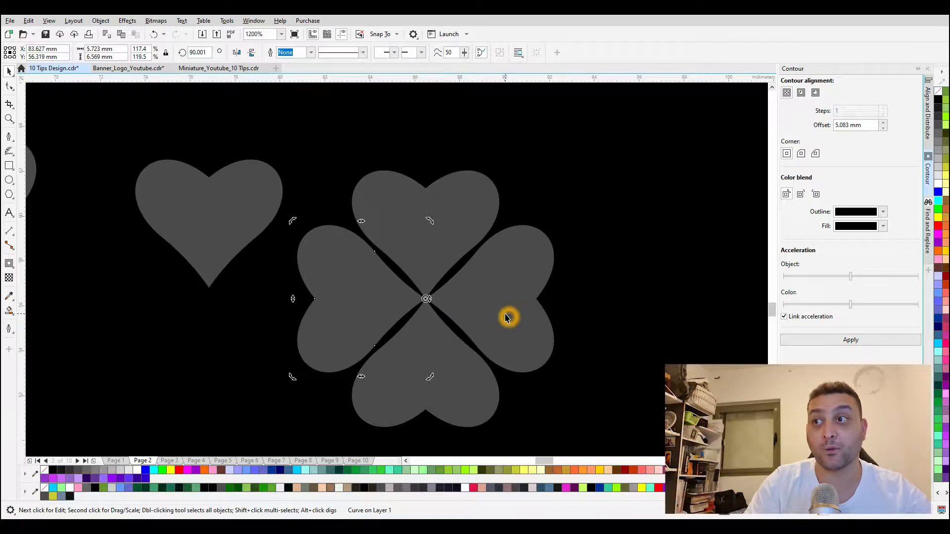
# Step: Draw a narrow five-sided polygon about 10 mm wide and 70 mm high in the blank area left of the card
pyautogui.scroll(-5, 505, 315)
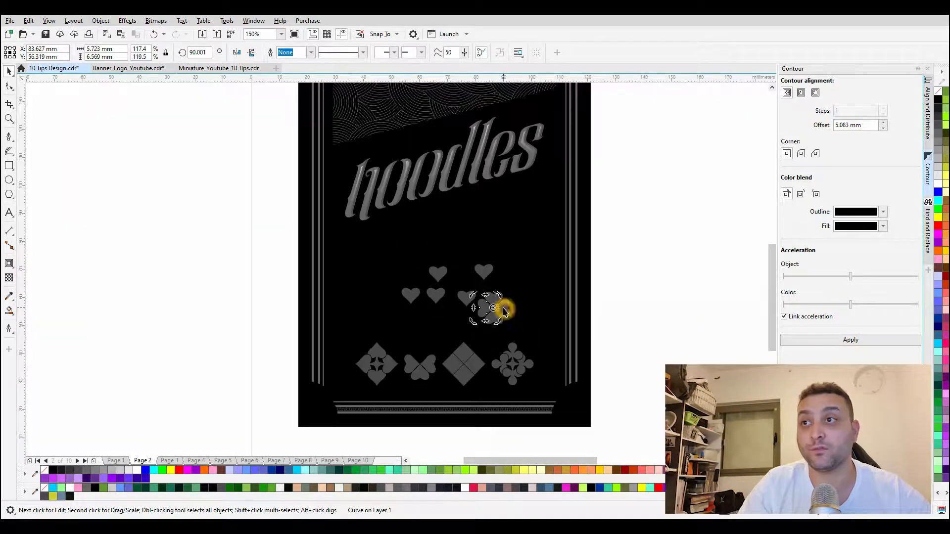
pyautogui.click(10, 196)
pyautogui.moveTo(169, 154); pyautogui.dragTo(205, 355)
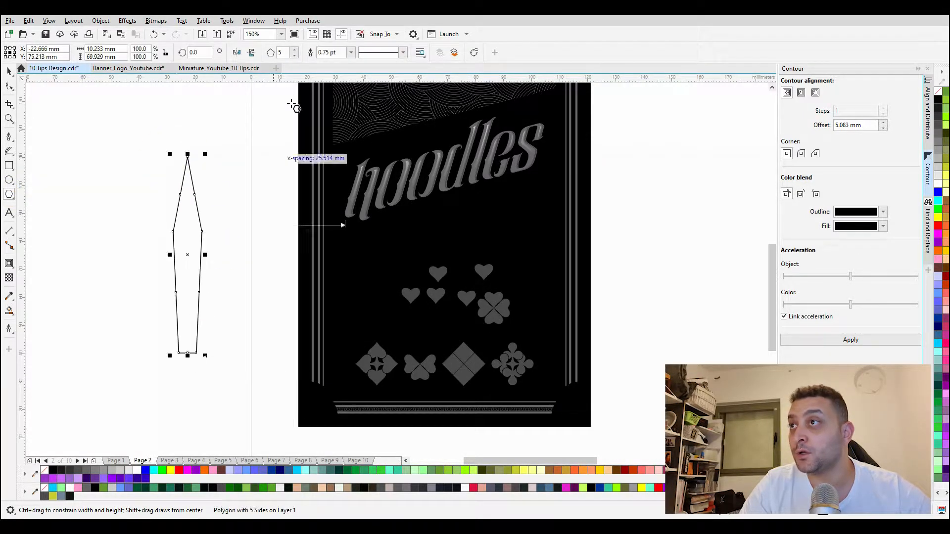
# Step: Turn the narrow polygon into a three-sided triangle, fill it light green and remove its outline
pyautogui.click(294, 55)
pyautogui.click(294, 56)
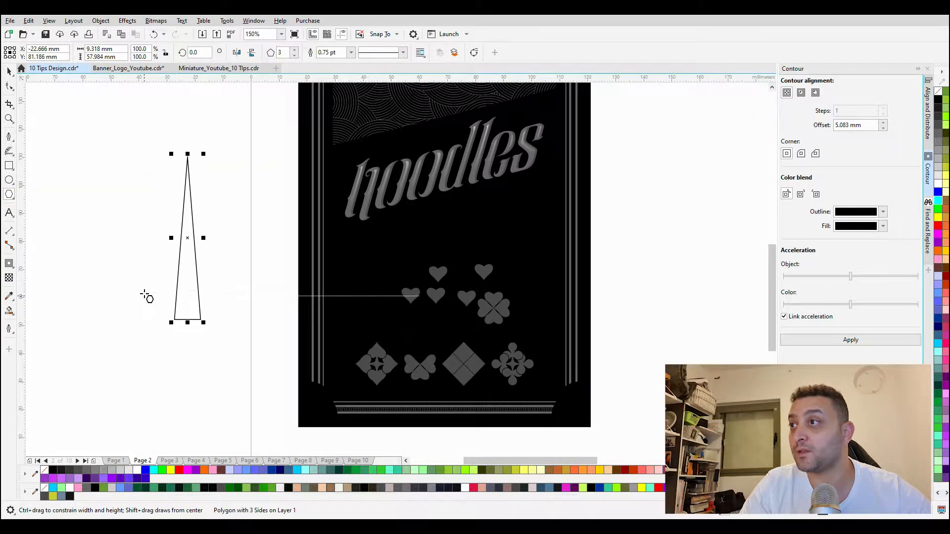
pyautogui.moveTo(143, 292); pyautogui.dragTo(498, 233)
pyautogui.scroll(2, 331, 219)
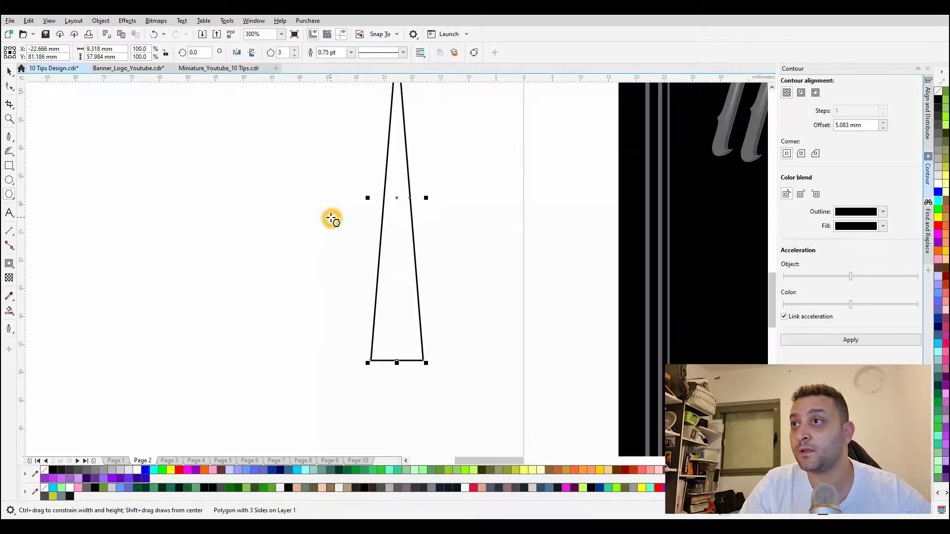
pyautogui.click(427, 472)
pyautogui.rightClick(937, 91)
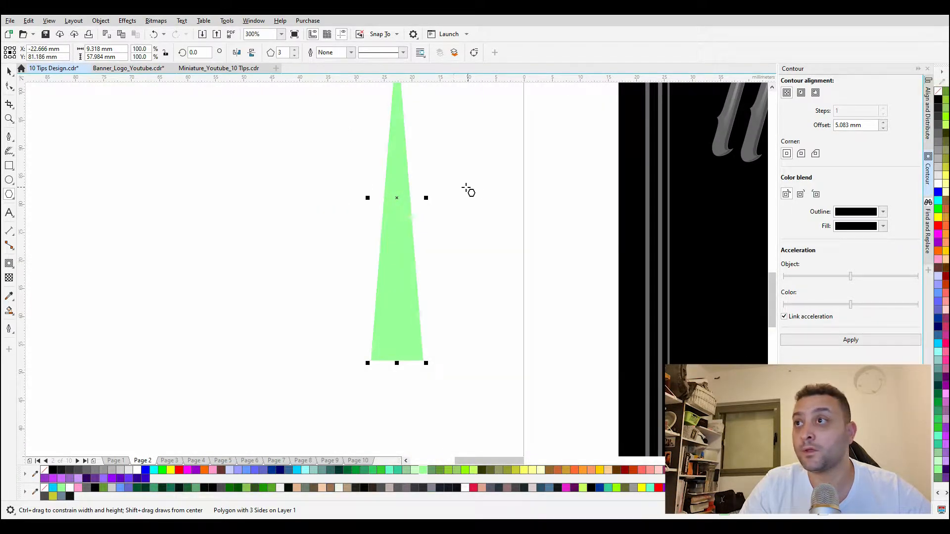
# Step: Apply a vertical fountain transparency that fades the green triangle toward its base, and move the triangle farther away from the card
pyautogui.press('space')
pyautogui.moveTo(397, 199); pyautogui.dragTo(306, 236)
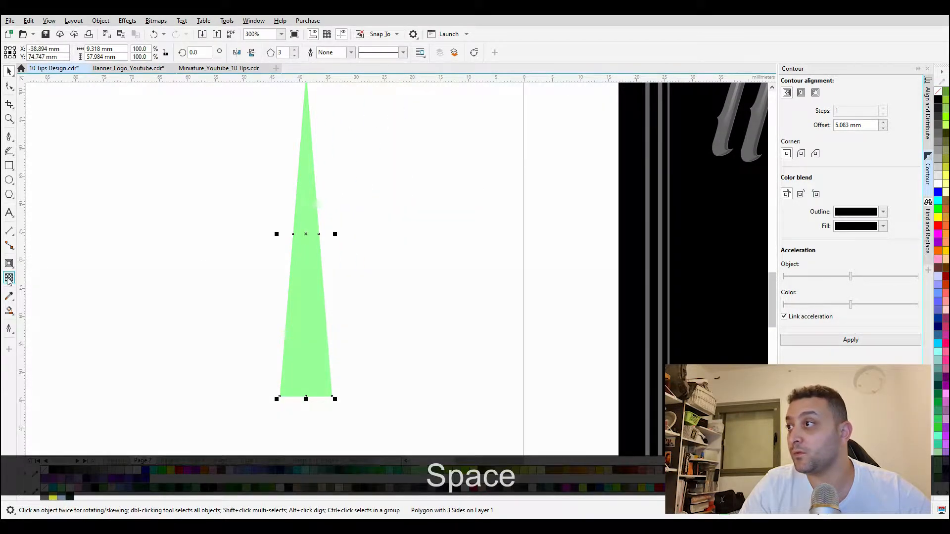
pyautogui.click(9, 278)
pyautogui.moveTo(299, 152); pyautogui.dragTo(311, 365)
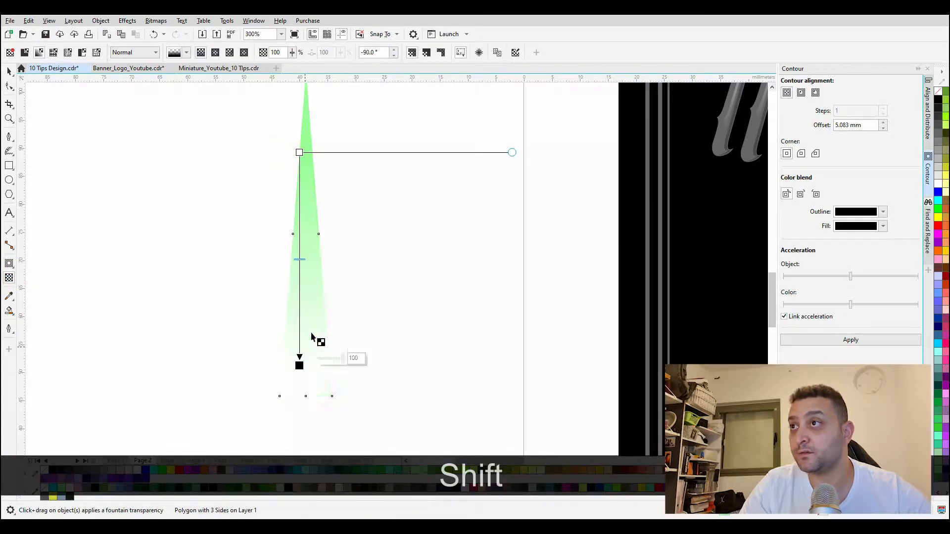
pyautogui.scroll(-2, 389, 208)
pyautogui.press('space')
pyautogui.moveTo(350, 174); pyautogui.dragTo(163, 219)
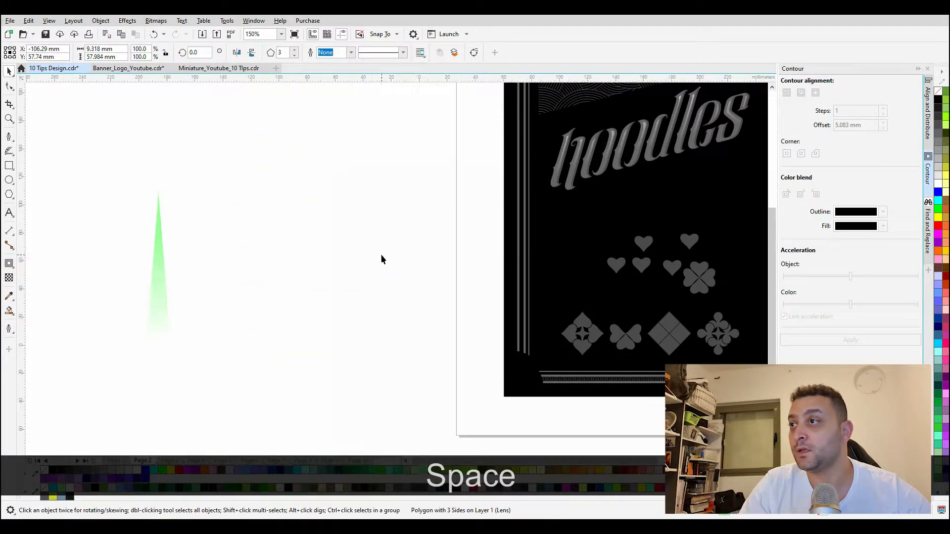
# Step: Place the green triangle's rotation center at its upper tip and create a copy rotated 15° clockwise about it
pyautogui.scroll(-1, 381, 258)
pyautogui.scroll(1, 212, 261)
pyautogui.click(326, 272)
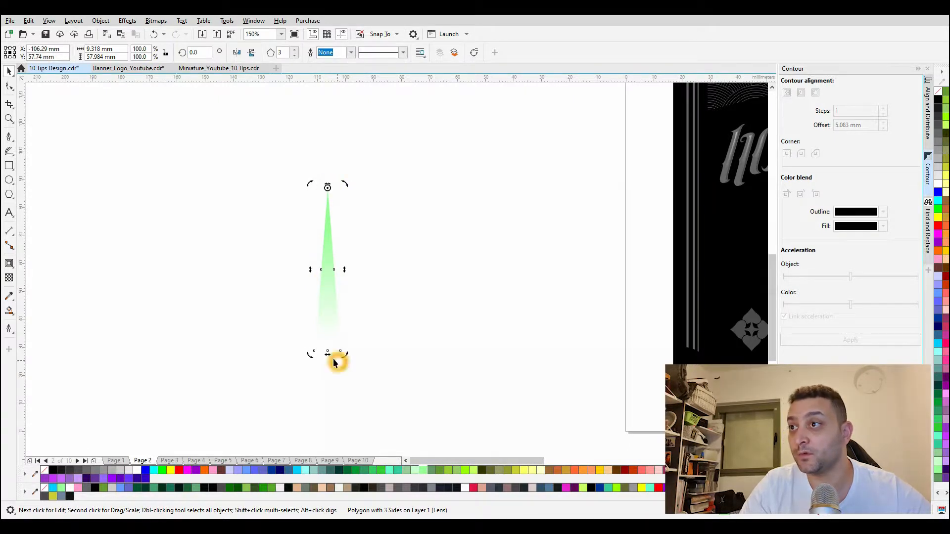
pyautogui.moveTo(310, 354); pyautogui.dragTo(277, 343)
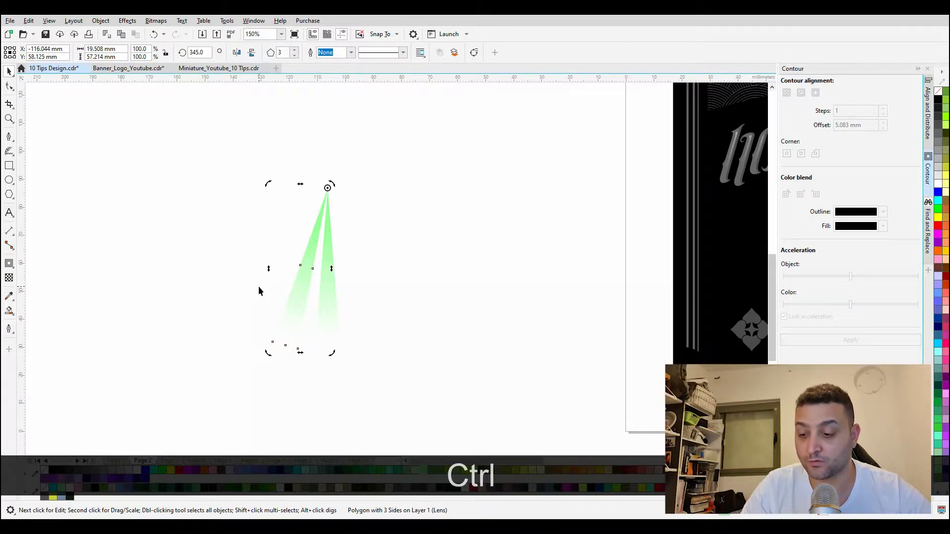
# Step: Repeat the rotated duplication around the shared tip to complete a full sunburst of 24 triangles, and select all the rays
pyautogui.hotkey('ctrl', 'd')
pyautogui.hotkey('ctrl', 'd')
pyautogui.hotkey('ctrl', 'd')
pyautogui.hotkey('ctrl', 'd')
pyautogui.hotkey('ctrl', 'd')
pyautogui.hotkey('ctrl', 'd')
pyautogui.hotkey('ctrl', 'd')
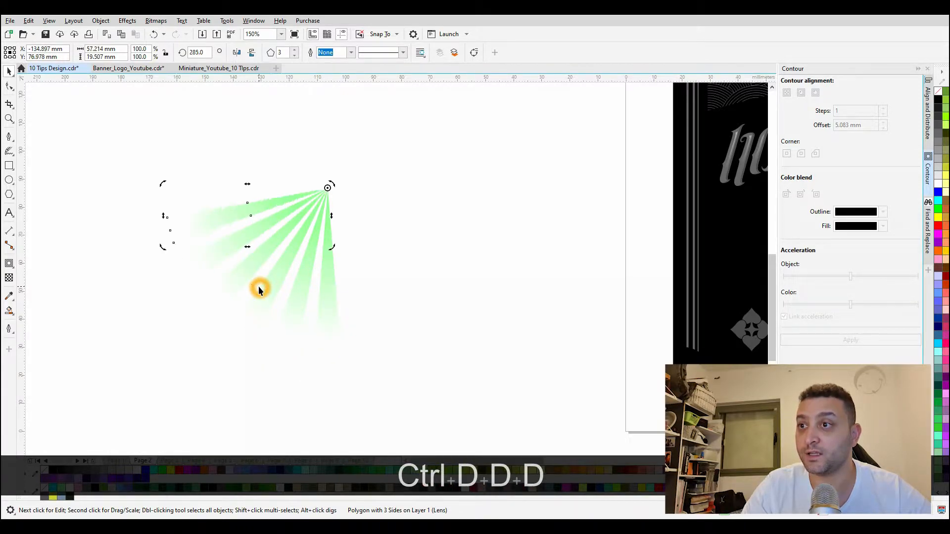
pyautogui.hotkey('ctrl', 'd')
pyautogui.hotkey('ctrl', 'd')
pyautogui.hotkey('ctrl', 'd')
pyautogui.hotkey('ctrl', 'd')
pyautogui.hotkey('ctrl', 'd')
pyautogui.hotkey('ctrl', 'd')
pyautogui.hotkey('ctrl', 'd')
pyautogui.hotkey('ctrl', 'd')
pyautogui.hotkey('ctrl', 'd')
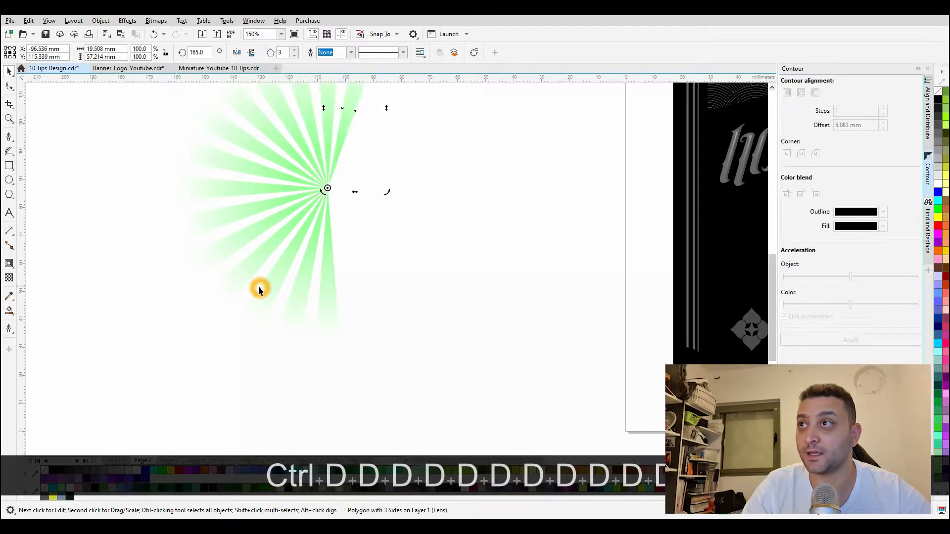
pyautogui.hotkey('ctrl', 'd')
pyautogui.hotkey('ctrl', 'd')
pyautogui.hotkey('ctrl', 'd')
pyautogui.hotkey('ctrl', 'd')
pyautogui.hotkey('ctrl', 'd')
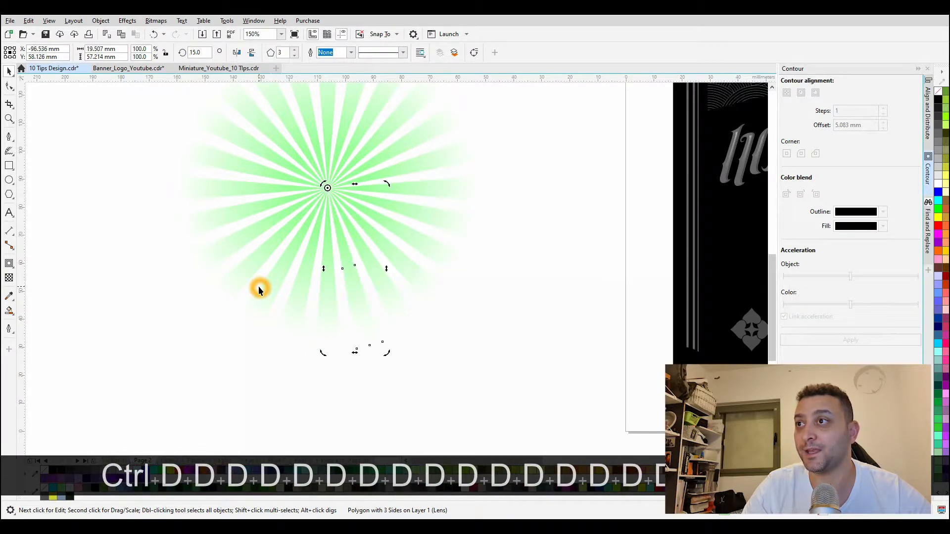
pyautogui.scroll(-2, 316, 281)
pyautogui.moveTo(408, 132); pyautogui.dragTo(207, 339)
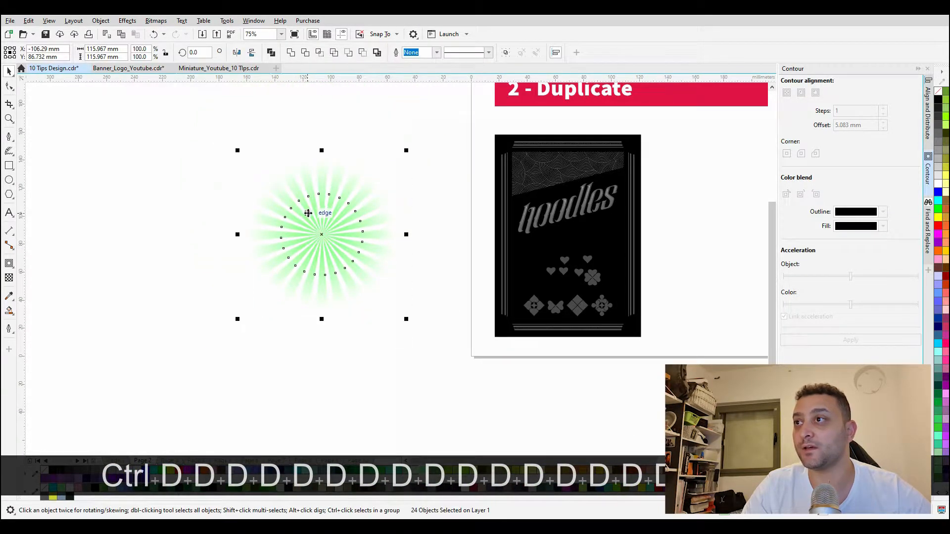
pyautogui.scroll(2, 308, 213)
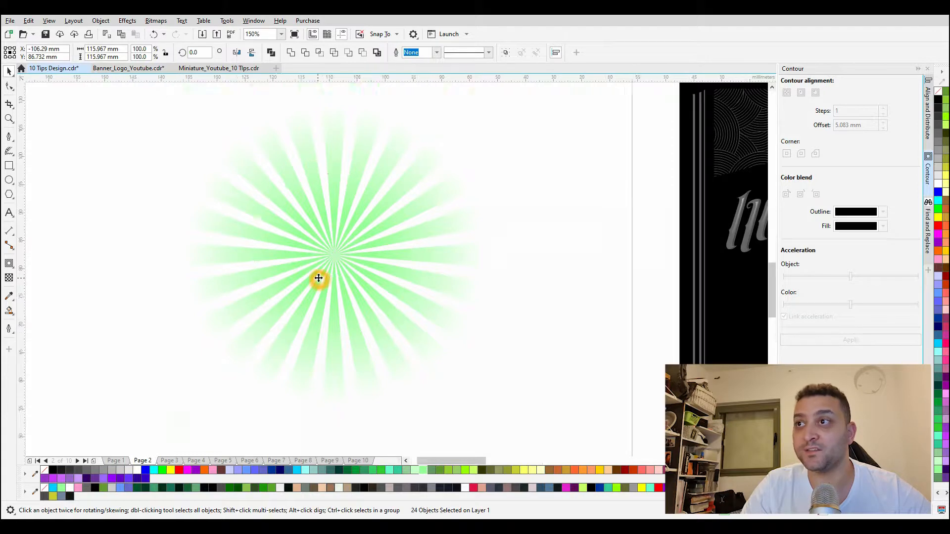
pyautogui.scroll(2, 319, 277)
pyautogui.scroll(-2, 346, 251)
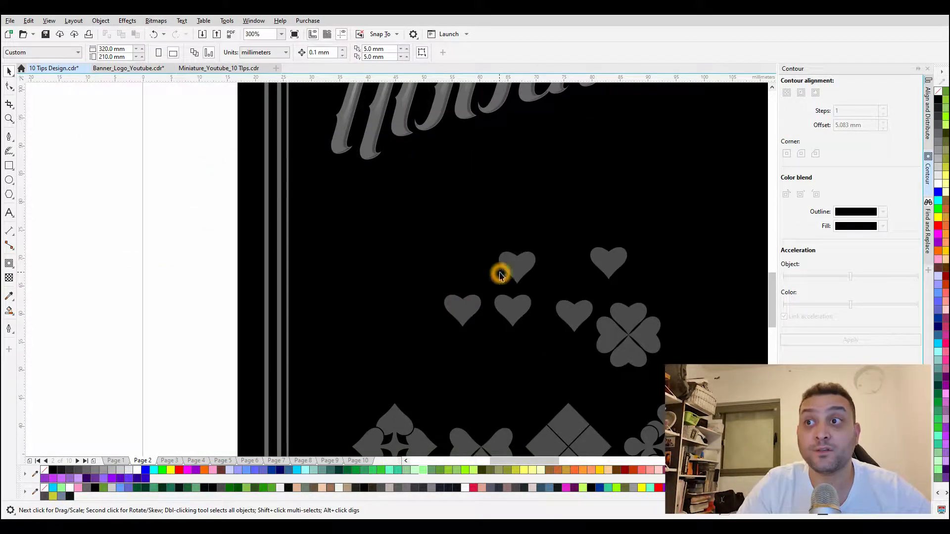
# Step: Move the left heart of the upper row up and to the left on the card, and place a copy directly to its right
pyautogui.click(499, 275)
pyautogui.scroll(2, 519, 269)
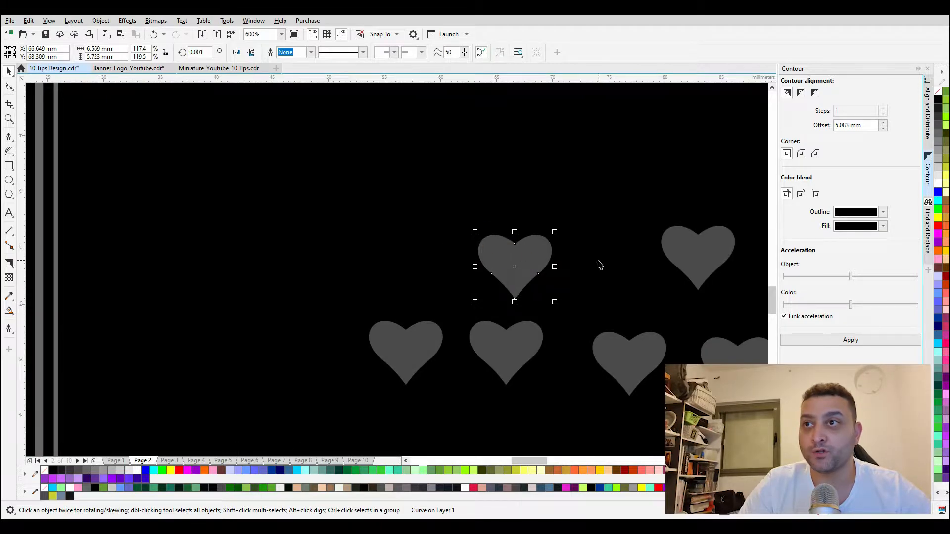
pyautogui.moveTo(526, 259); pyautogui.dragTo(467, 147)
pyautogui.scroll(-2, 326, 181)
pyautogui.scroll(2, 324, 179)
pyautogui.rightClick(416, 185)
# Step: Enlarge the copied heart to about 7.6 mm wide and repeat the duplication six times to build a row of growing hearts
pyautogui.scroll(2, 439, 161)
pyautogui.scroll(-2, 350, 234)
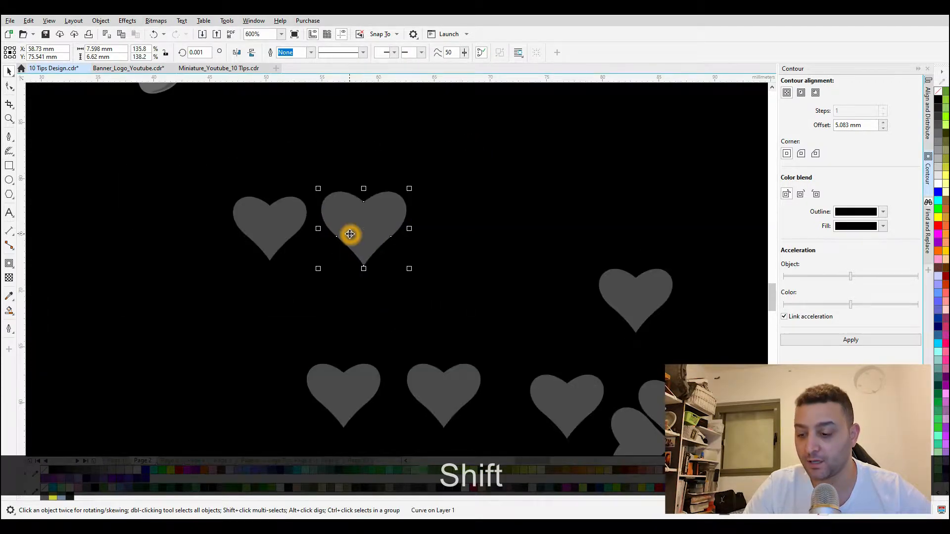
pyautogui.press('ctrl')
pyautogui.hotkey('ctrl', 'd')
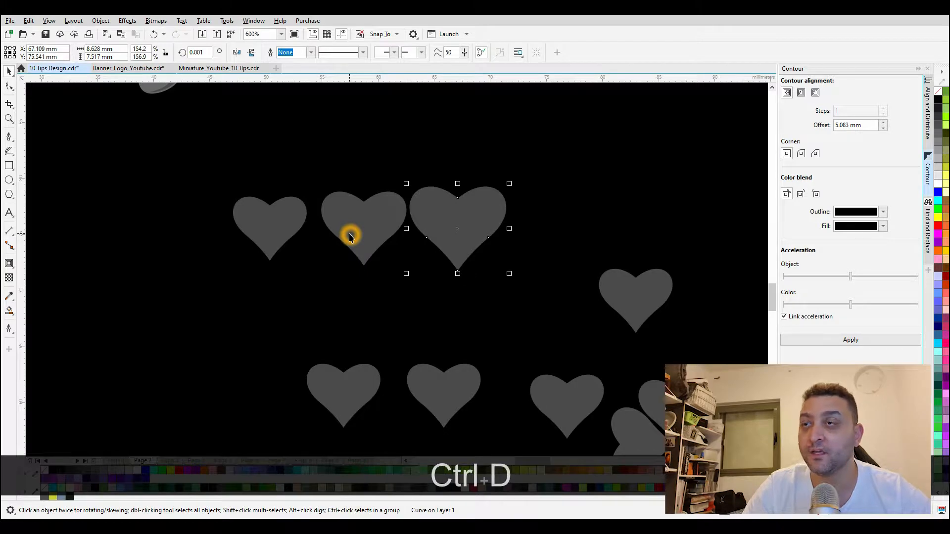
pyautogui.scroll(-2, 350, 237)
pyautogui.hotkey('ctrl', 'd')
pyautogui.hotkey('ctrl', 'd')
pyautogui.hotkey('ctrl', 'd')
pyautogui.hotkey('ctrl', 'd')
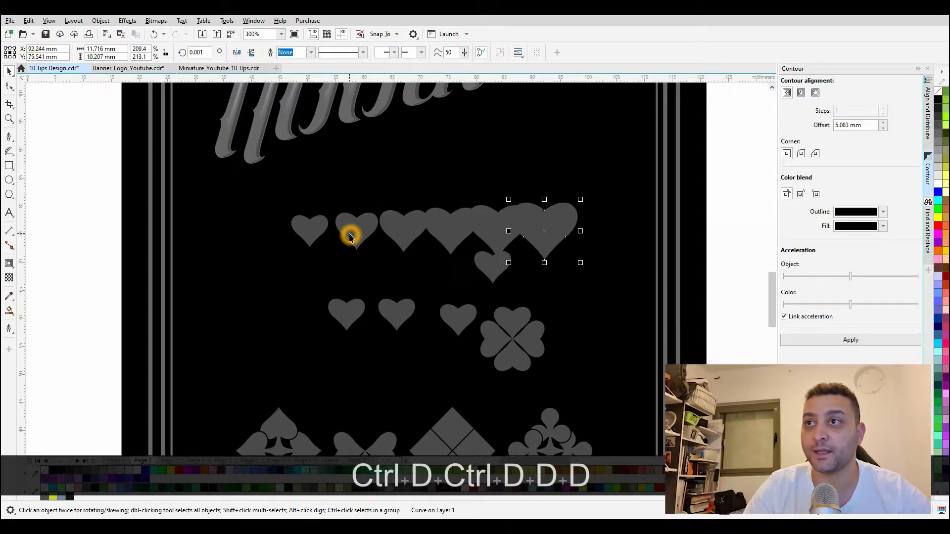
pyautogui.hotkey('ctrl', 'd')
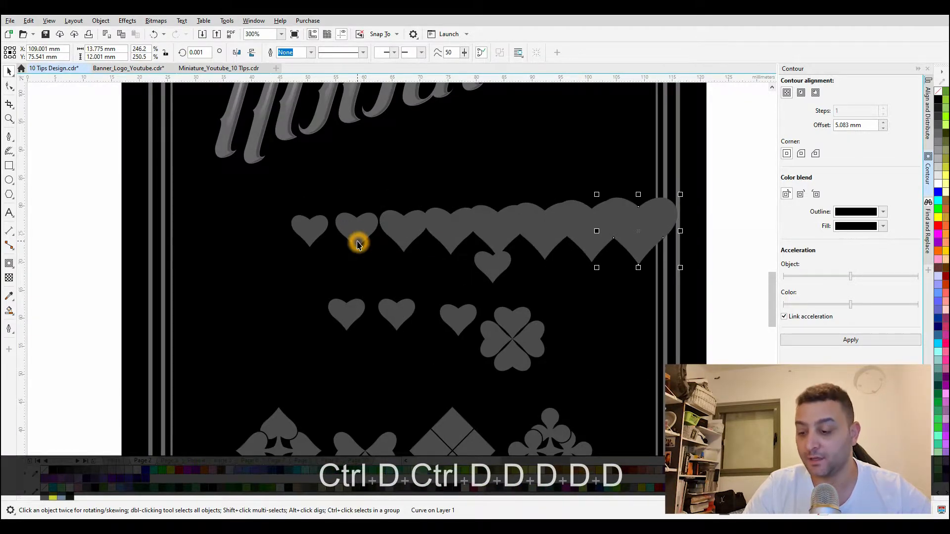
# Step: Undo the six growing heart duplicates and the enlargement of the copied heart
pyautogui.hotkey('ctrl', 'z')
pyautogui.hotkey('ctrl', 'z')
pyautogui.hotkey('ctrl', 'z')
pyautogui.hotkey('ctrl', 'z')
pyautogui.hotkey('ctrl', 'z')
pyautogui.hotkey('ctrl', 'z')
pyautogui.hotkey('ctrl', 'z')
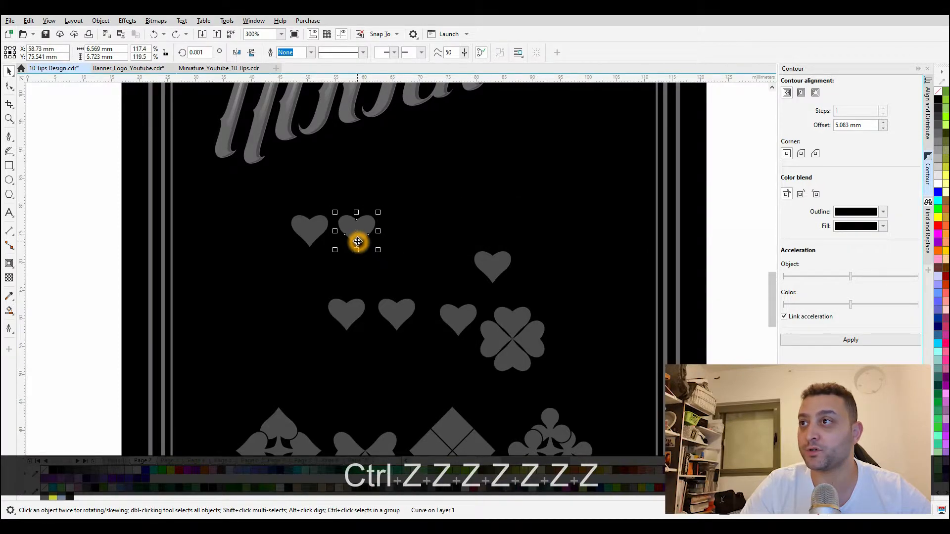
# Step: Move the copied heart to the empty area below the right end of the lettering and fill it crimson red
pyautogui.scroll(5, 358, 242)
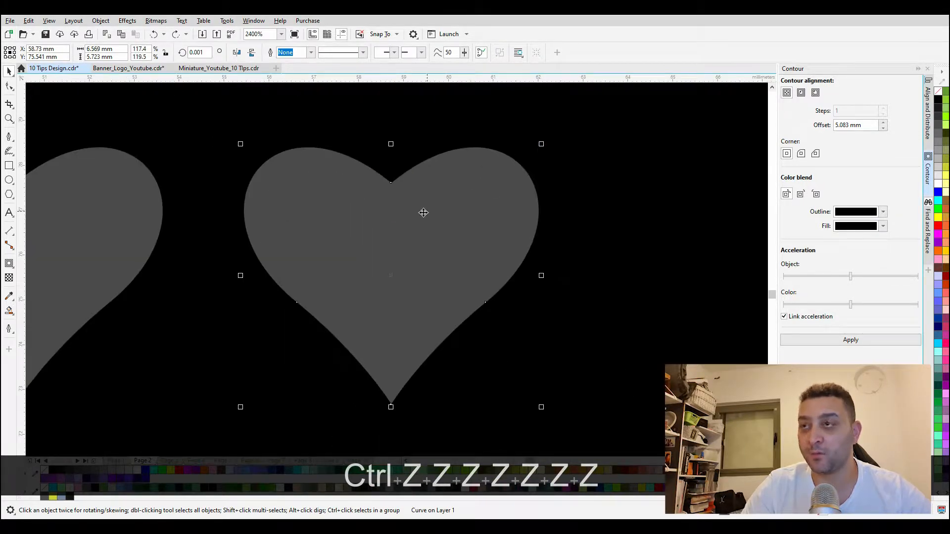
pyautogui.scroll(-3, 393, 210)
pyautogui.moveTo(393, 221); pyautogui.dragTo(516, 163)
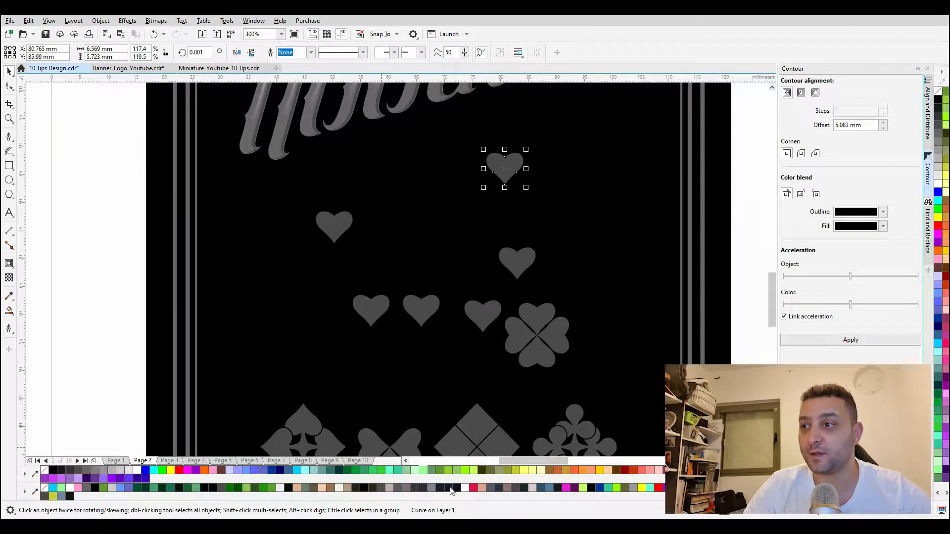
pyautogui.click(473, 489)
pyautogui.scroll(2, 537, 173)
pyautogui.scroll(-1, 411, 198)
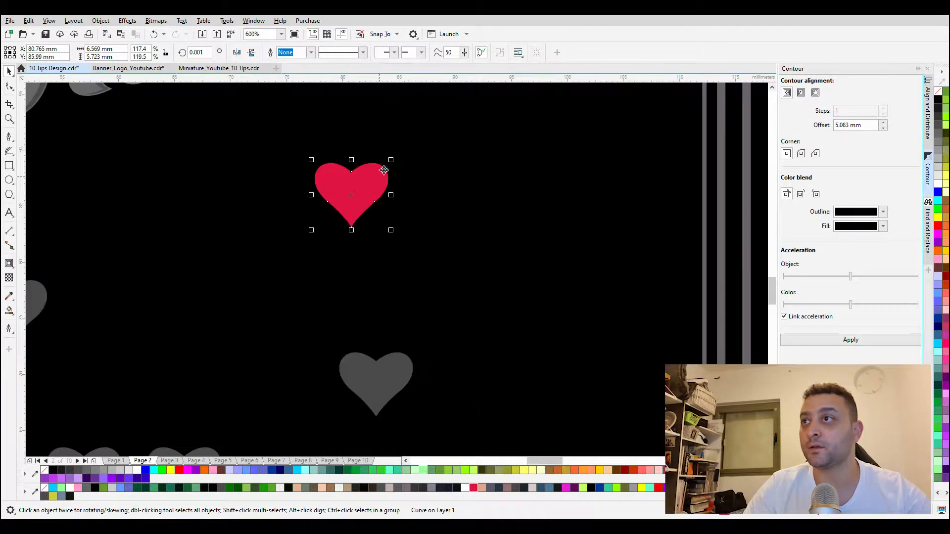
# Step: Place a copy of the red heart directly to its right and shrink the copy to about 5.3 mm wide
pyautogui.scroll(1, 346, 208)
pyautogui.moveTo(327, 211); pyautogui.dragTo(479, 214)
pyautogui.rightClick(480, 214)
pyautogui.moveTo(524, 171); pyautogui.dragTo(511, 182)
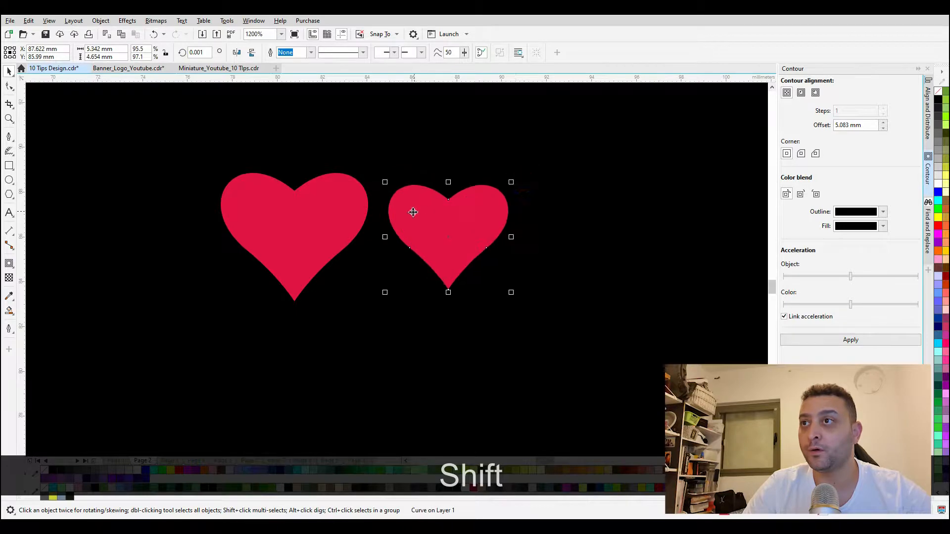
# Step: Repeat the duplication three times to extend the row with progressively smaller red hearts
pyautogui.scroll(-1, 380, 226)
pyautogui.hotkey('ctrl', 'd')
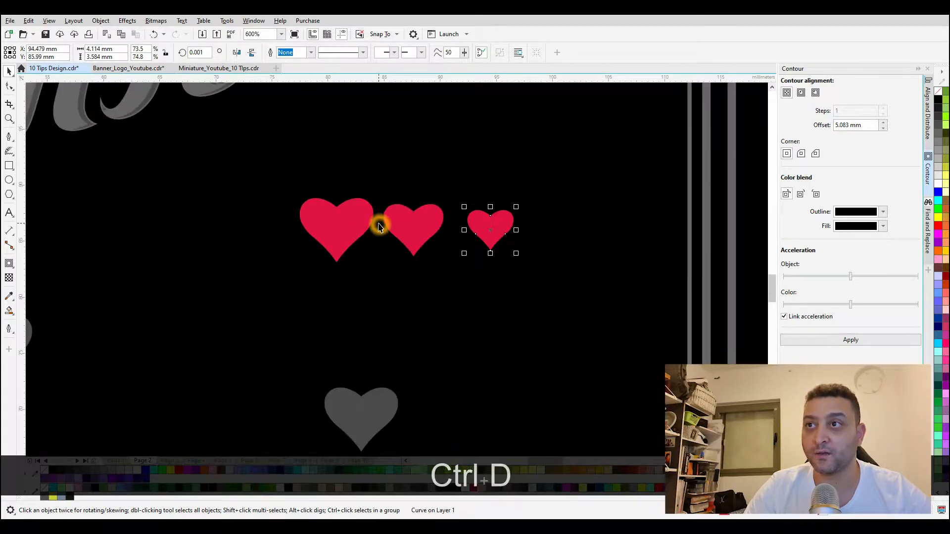
pyautogui.hotkey('ctrl', 'd')
pyautogui.hotkey('ctrl', 'd')
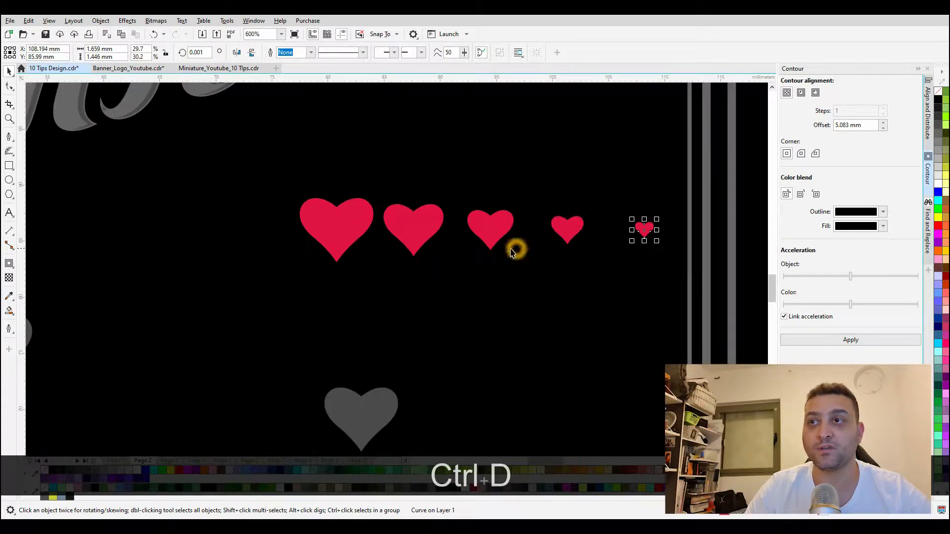
pyautogui.scroll(-1, 562, 252)
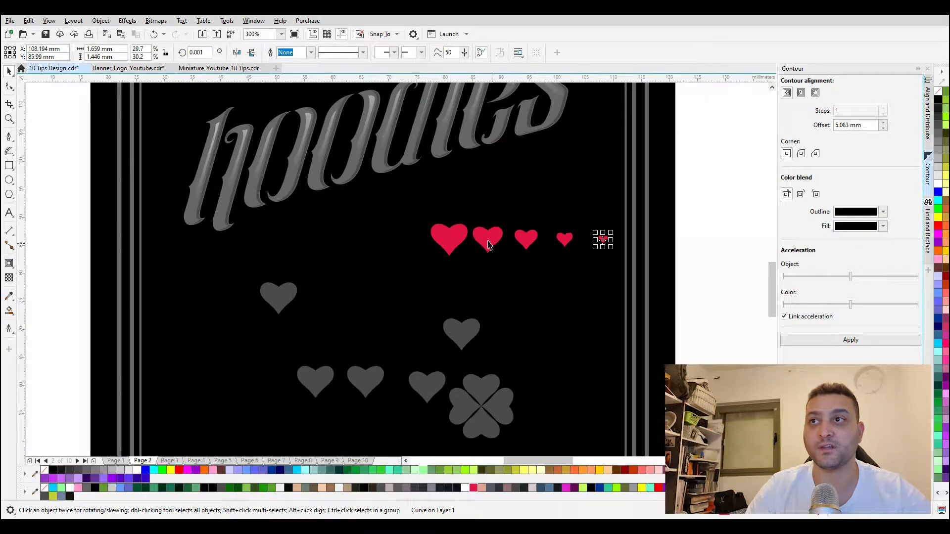
pyautogui.scroll(-1, 474, 246)
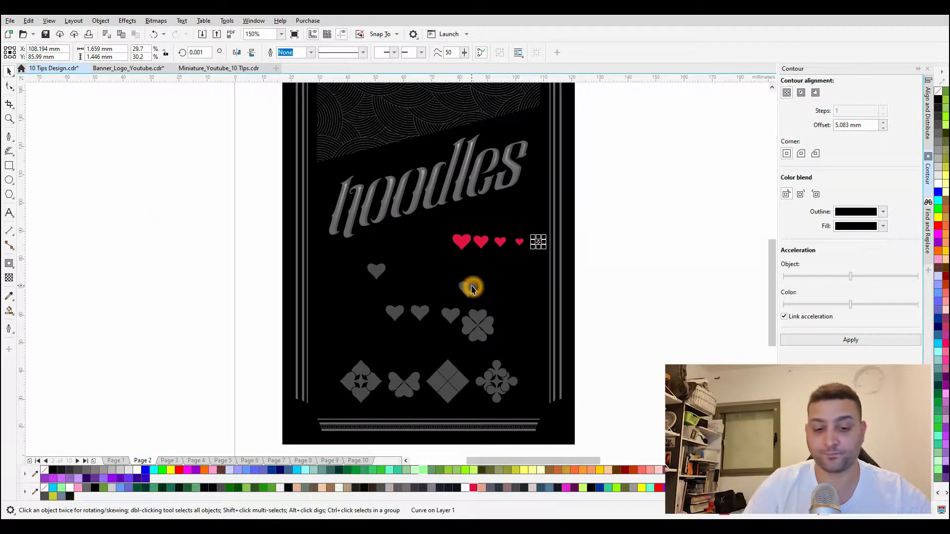
# Step: Go to page 3 and move the orange square straight down into the blank area below the black square
pyautogui.press('pagedown')
pyautogui.scroll(-2, 464, 288)
pyautogui.scroll(1, 536, 285)
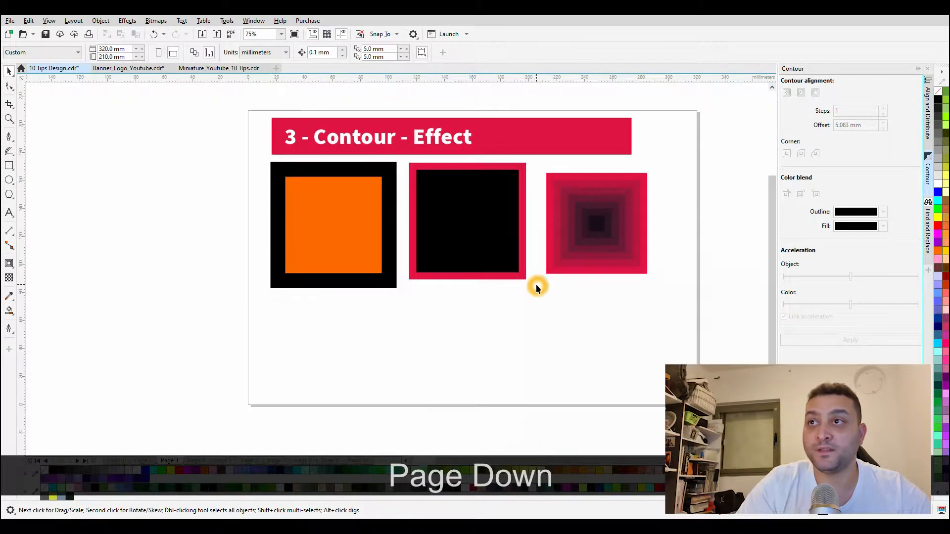
pyautogui.click(536, 285)
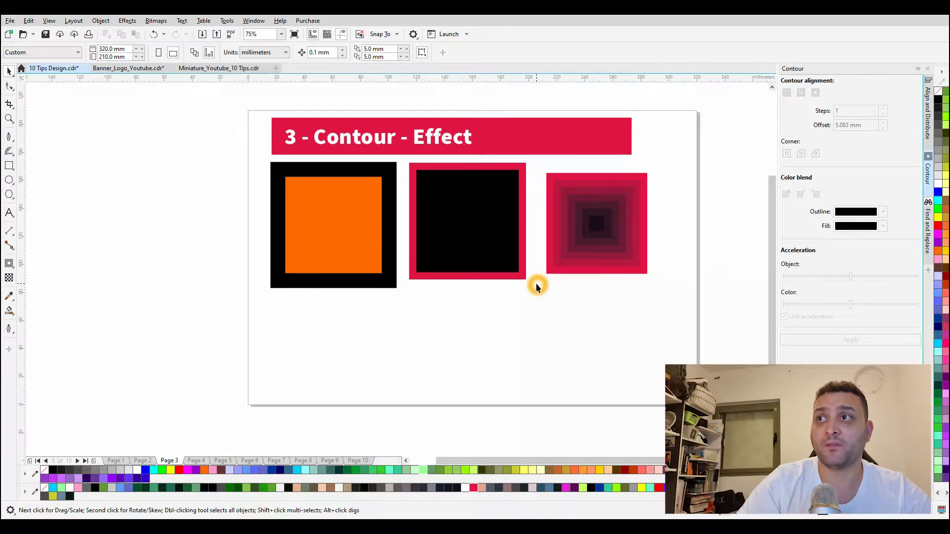
pyautogui.click(336, 227)
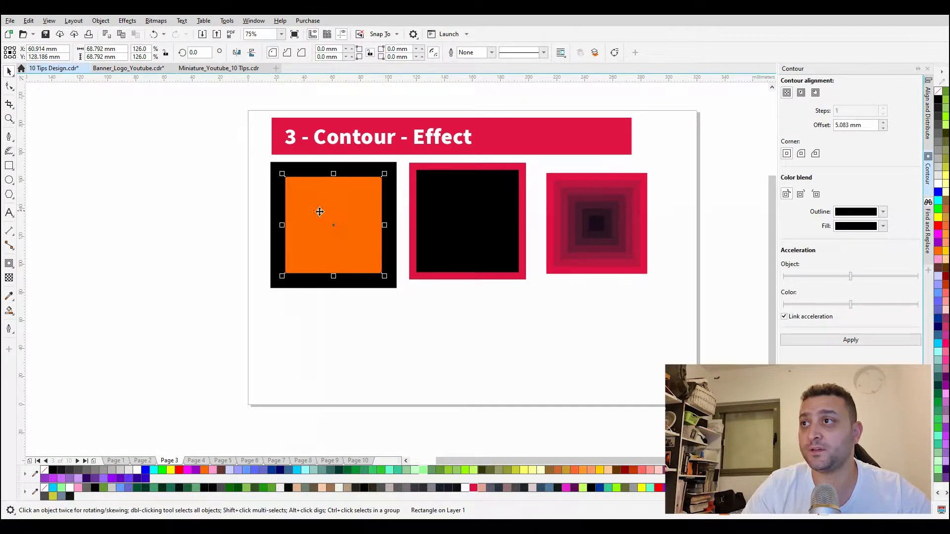
pyautogui.moveTo(320, 212); pyautogui.dragTo(329, 328)
pyautogui.scroll(2, 333, 350)
pyautogui.click(362, 258)
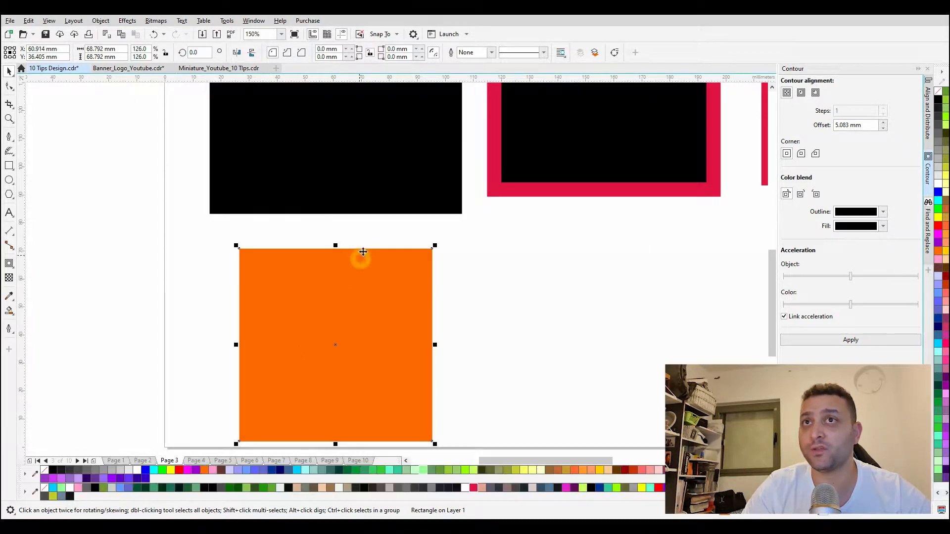
# Step: Apply a one-step outside contour with a 5.083 mm offset and black fill to the orange square
pyautogui.click(928, 173)
pyautogui.click(928, 173)
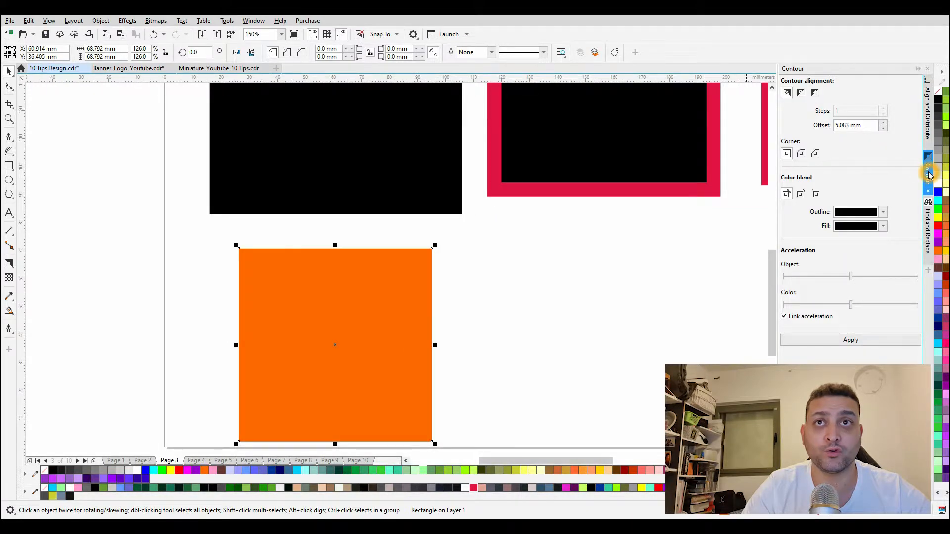
pyautogui.click(815, 94)
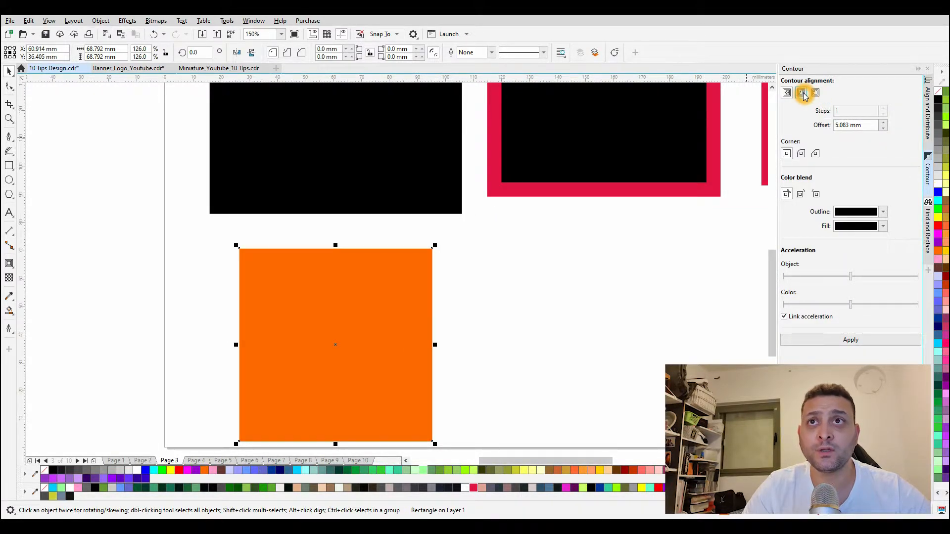
pyautogui.click(802, 93)
pyautogui.click(788, 94)
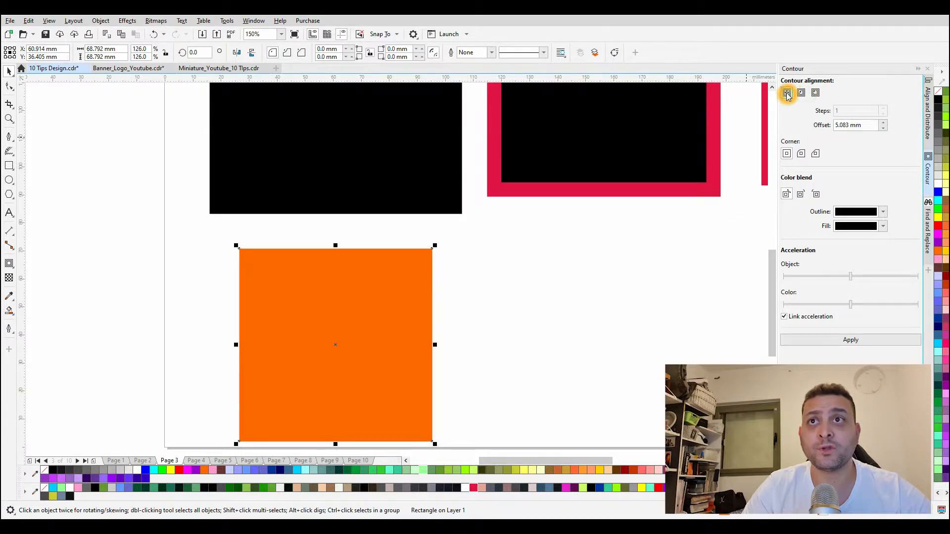
pyautogui.click(816, 94)
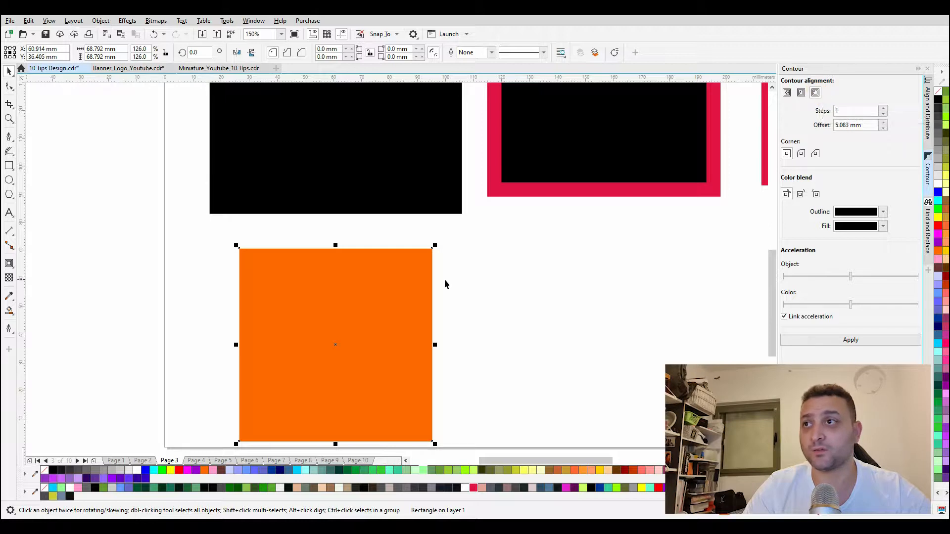
pyautogui.click(815, 338)
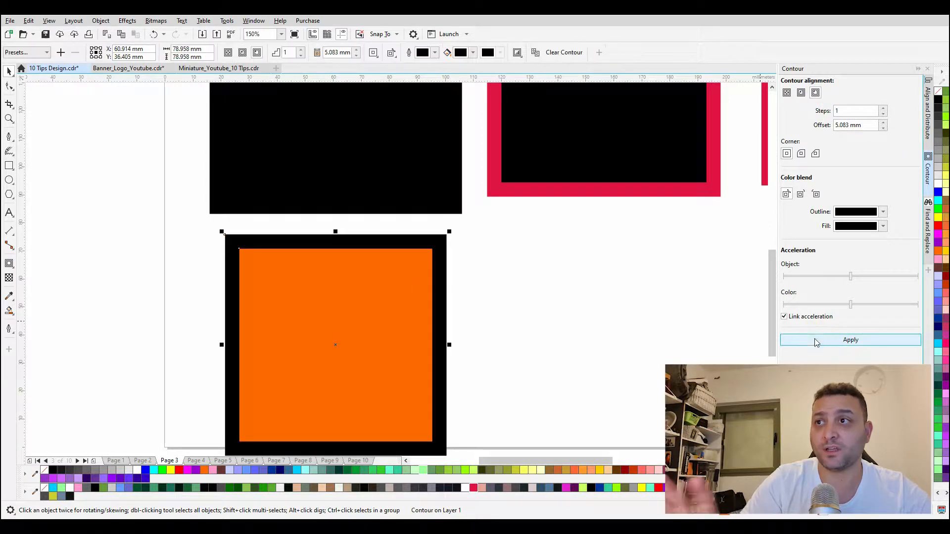
# Step: Break the orange square's contour apart and move the separated black shape off the page, to the left of the orange square
pyautogui.scroll(-1, 516, 297)
pyautogui.scroll(2, 518, 295)
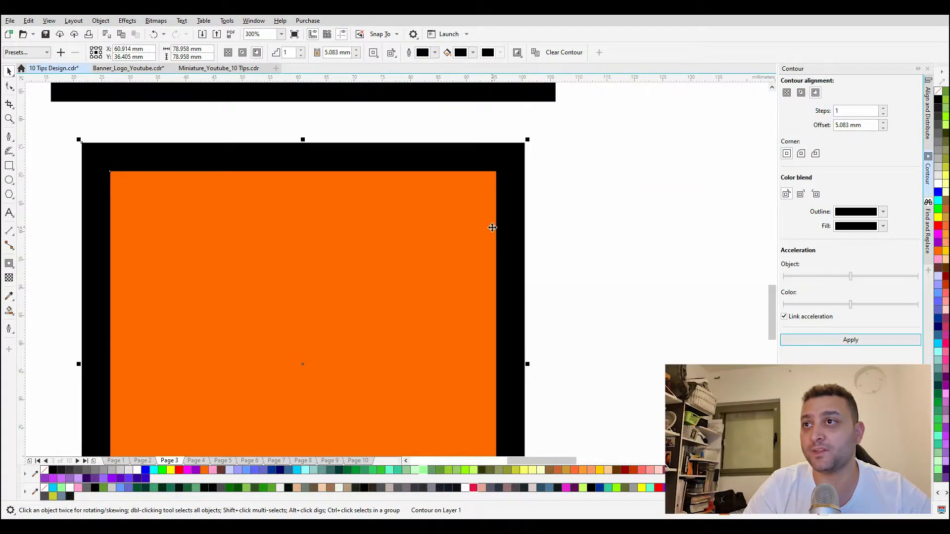
pyautogui.scroll(-1, 510, 188)
pyautogui.rightClick(511, 183)
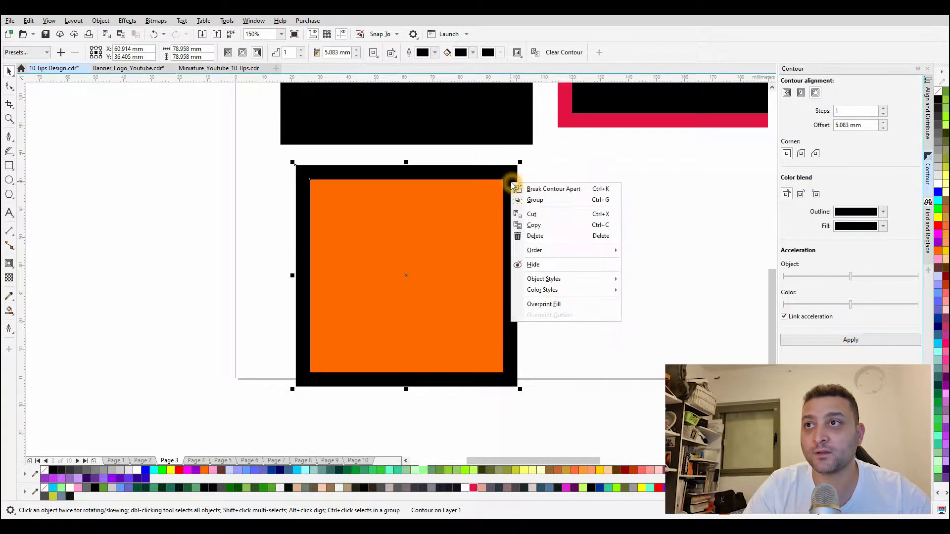
pyautogui.click(541, 190)
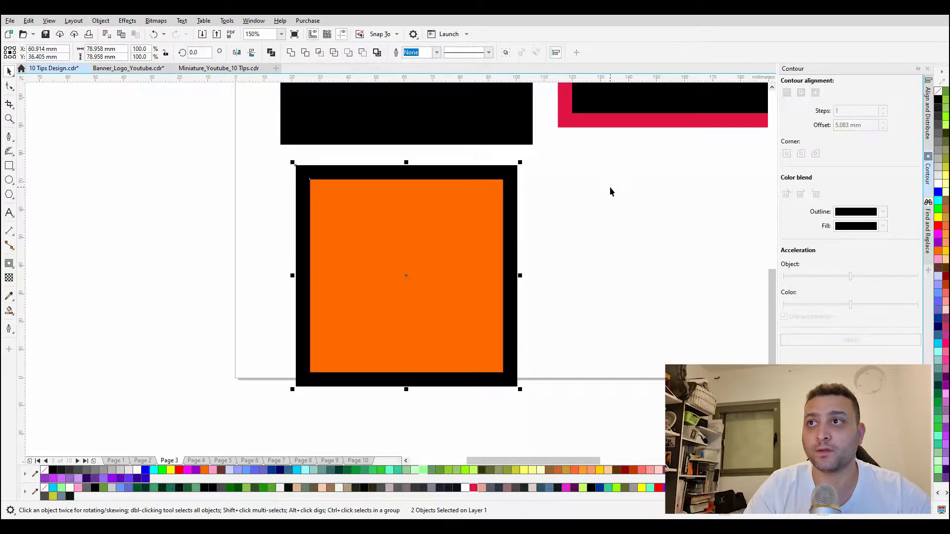
pyautogui.click(611, 188)
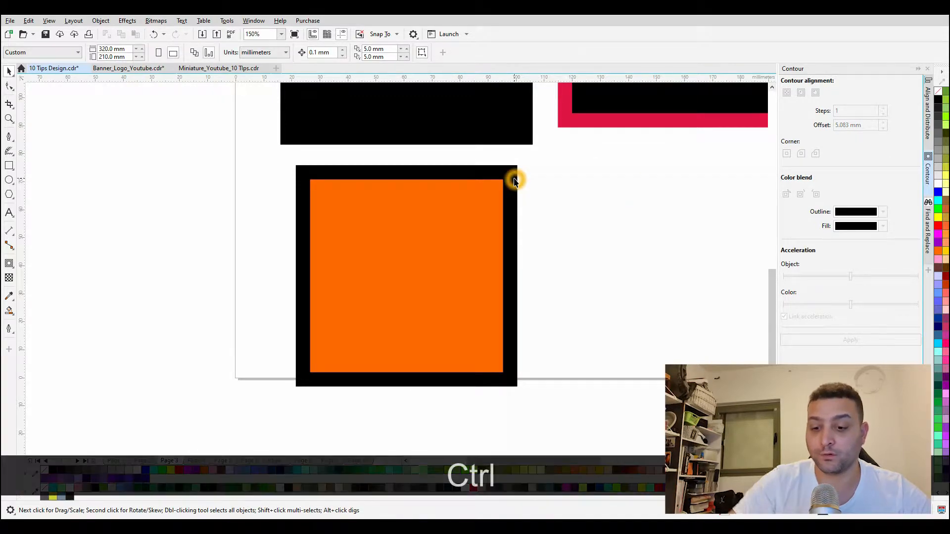
pyautogui.hotkey('ctrl', 'k')
pyautogui.click(513, 181)
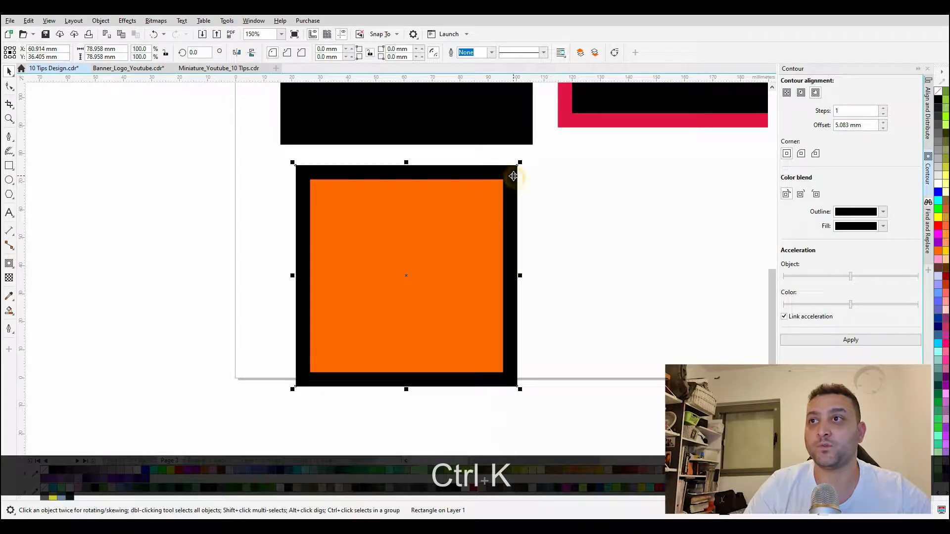
pyautogui.moveTo(514, 181); pyautogui.dragTo(387, 225)
# Step: Move the orange square left and slightly down, lining its left edge up with the black square above
pyautogui.scroll(-1, 591, 210)
pyautogui.scroll(1, 434, 219)
pyautogui.click(551, 214)
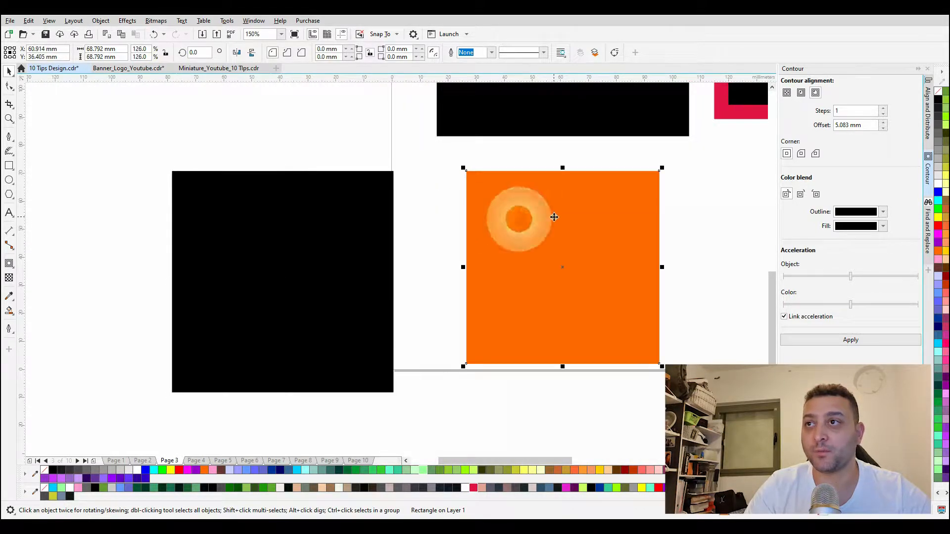
pyautogui.moveTo(551, 214); pyautogui.dragTo(521, 227)
# Step: Delete the black shape inside the middle crimson square and give that square a one-step inside contour with a 5.083 mm offset
pyautogui.scroll(-2, 454, 272)
pyautogui.scroll(2, 580, 199)
pyautogui.click(489, 208)
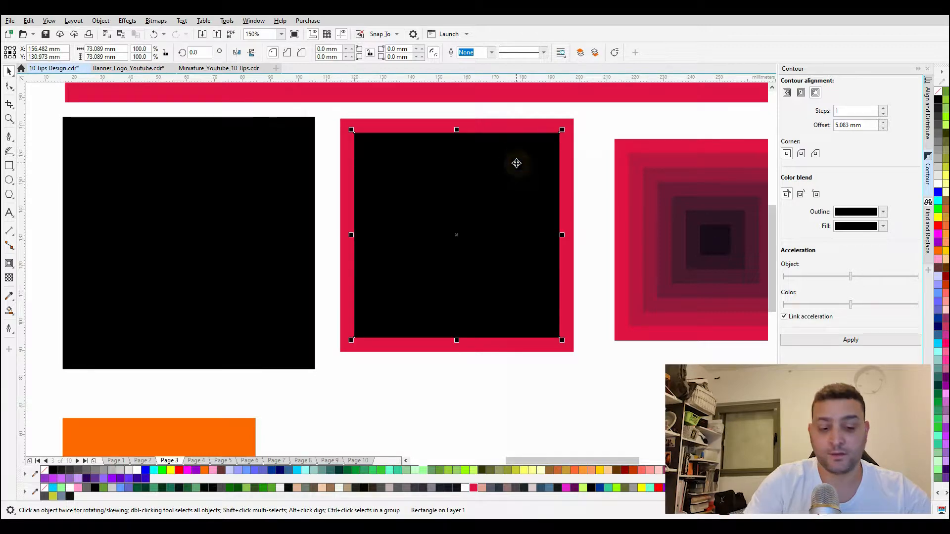
pyautogui.press('Delete')
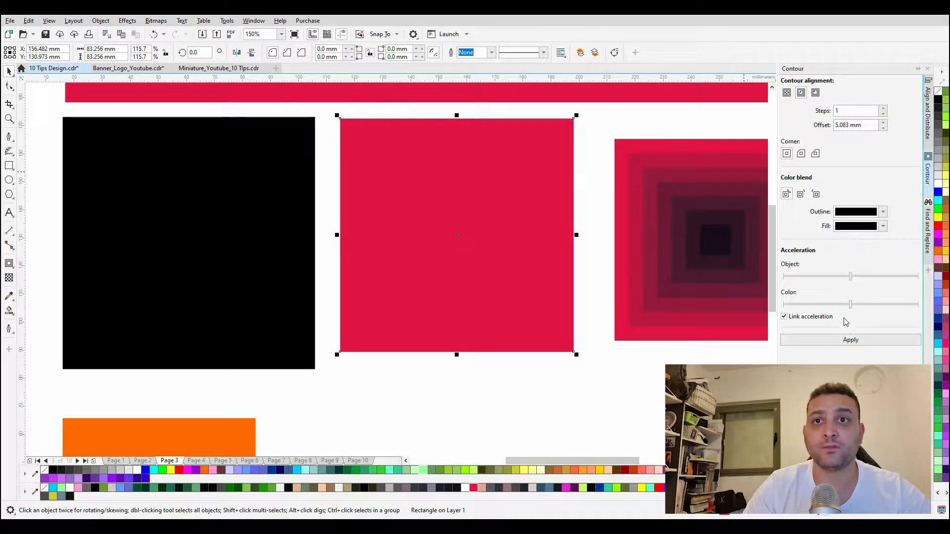
pyautogui.click(837, 340)
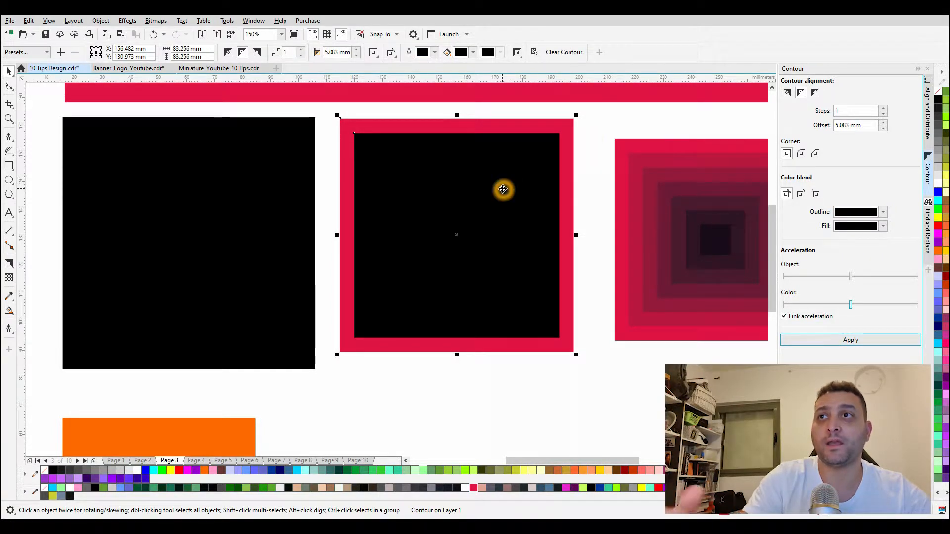
# Step: Increase the middle square's inside contour offset to 8.083 mm and apply it
pyautogui.click(884, 127)
pyautogui.click(884, 122)
pyautogui.click(884, 122)
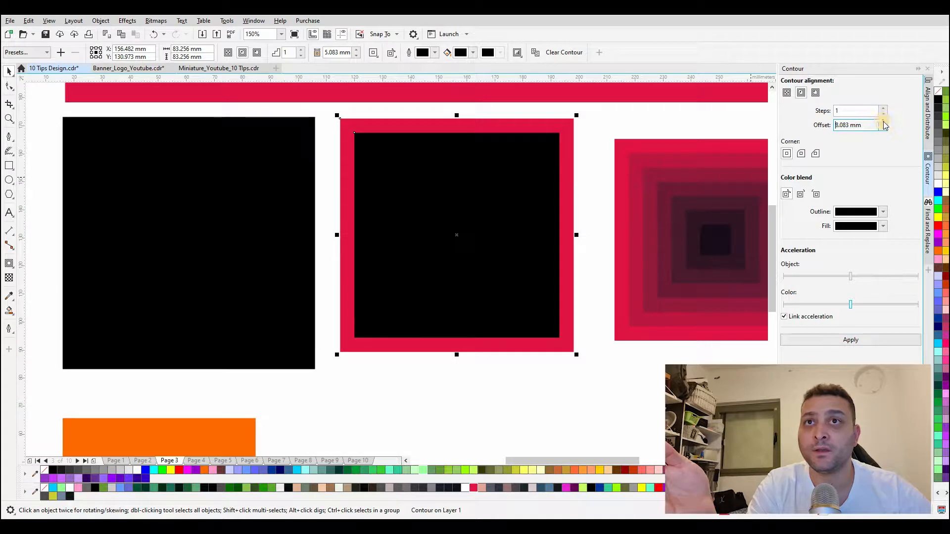
pyautogui.click(884, 122)
pyautogui.click(851, 340)
# Step: Reduce the middle square's inside contour offset to 4.083 mm and apply it
pyautogui.click(884, 128)
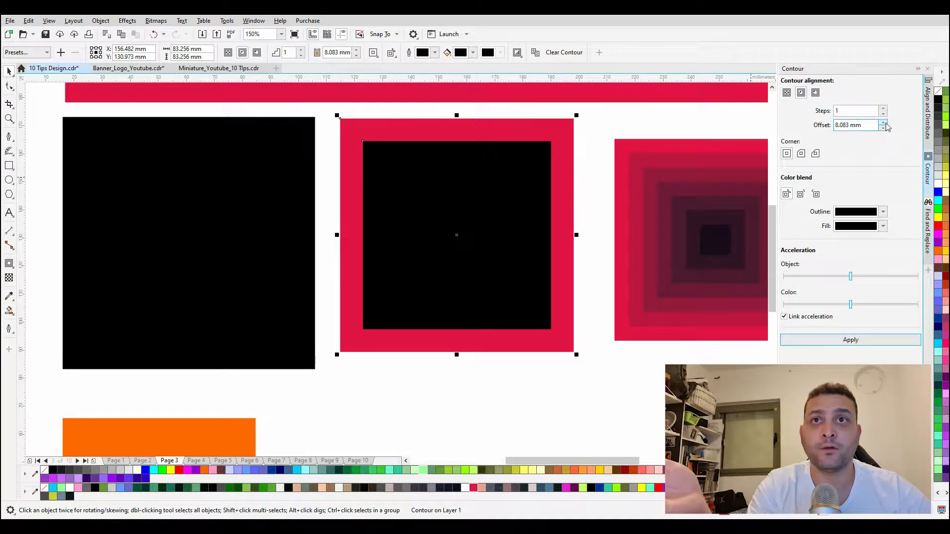
pyautogui.click(884, 128)
pyautogui.click(883, 127)
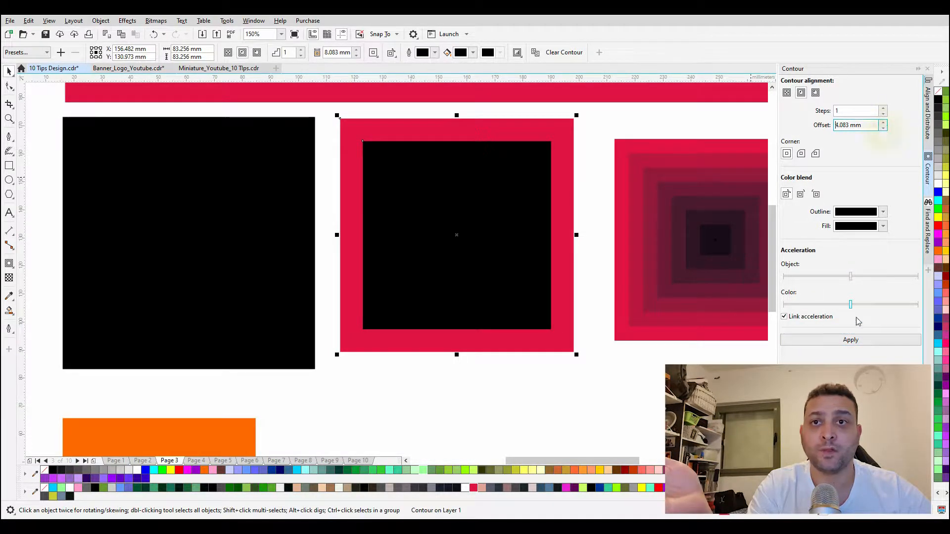
pyautogui.click(855, 341)
# Step: Change the contour fill of the middle square to blue (C 91, M 83, Y 0, K 0) and apply it
pyautogui.click(884, 226)
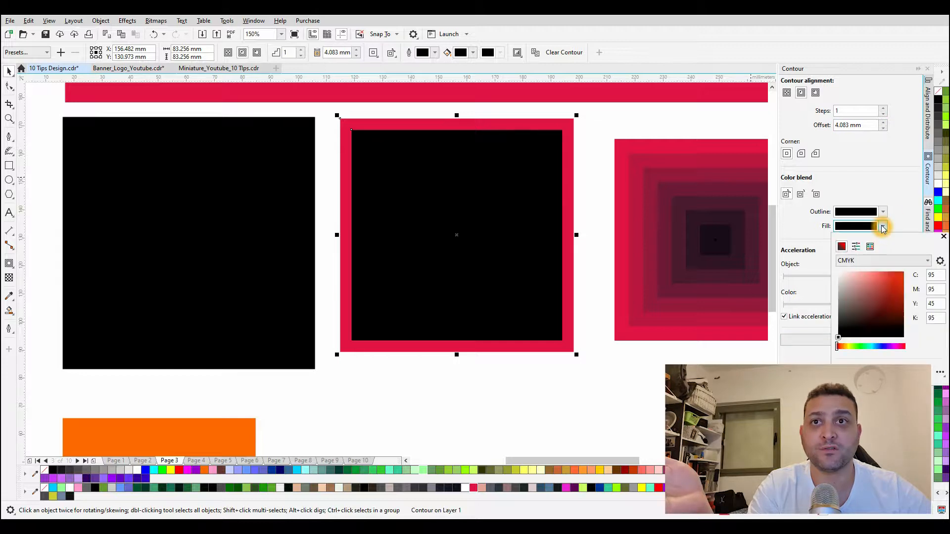
pyautogui.click(889, 288)
pyautogui.click(880, 346)
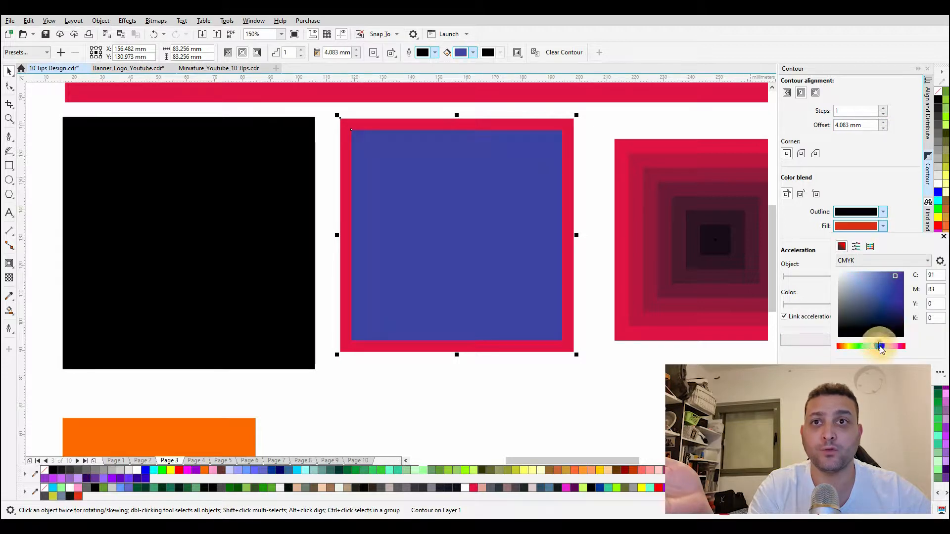
pyautogui.click(827, 341)
pyautogui.click(827, 341)
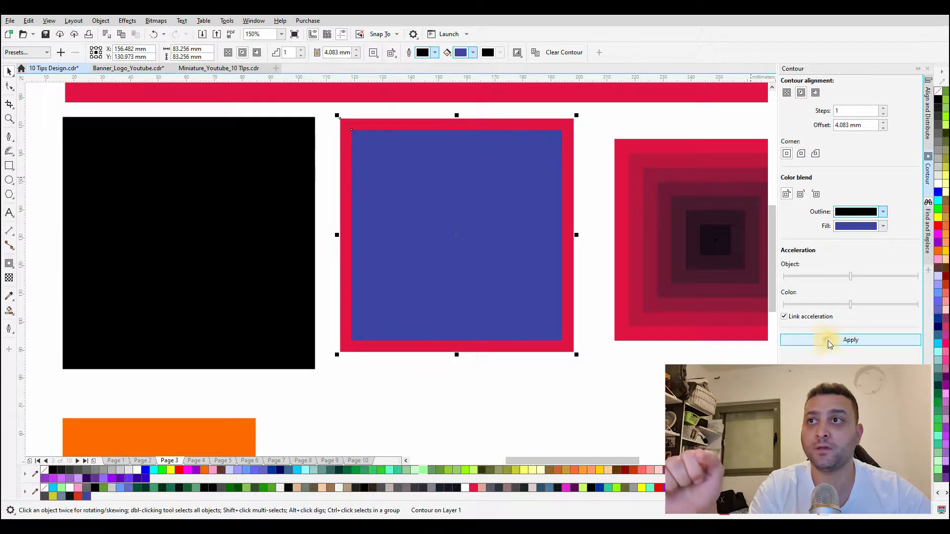
# Step: Clear the contour effect from both the middle and the right crimson squares
pyautogui.scroll(-2, 492, 258)
pyautogui.scroll(2, 620, 248)
pyautogui.click(601, 247)
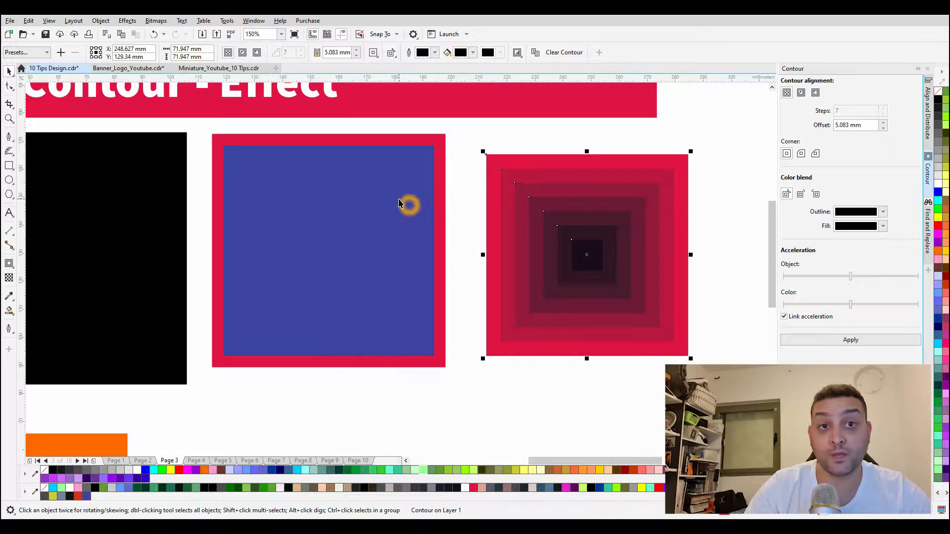
pyautogui.click(413, 210)
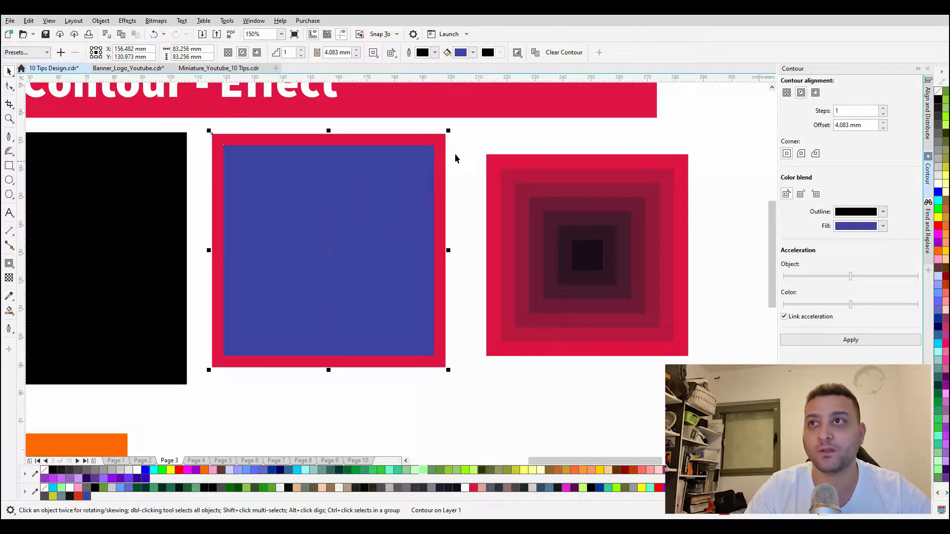
pyautogui.click(564, 53)
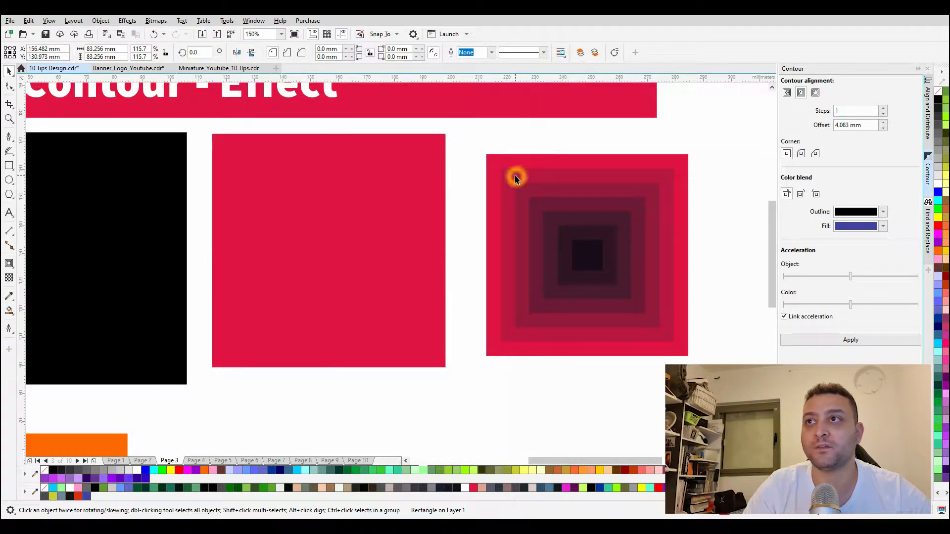
pyautogui.click(515, 179)
pyautogui.click(567, 52)
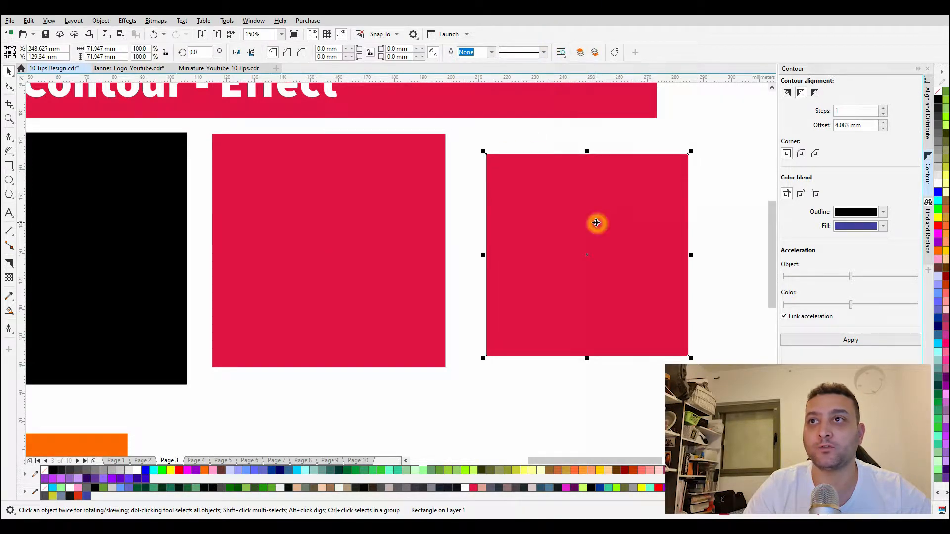
# Step: Apply a to-center contour with a 4.083 mm offset and blue fill to the right crimson square
pyautogui.click(787, 94)
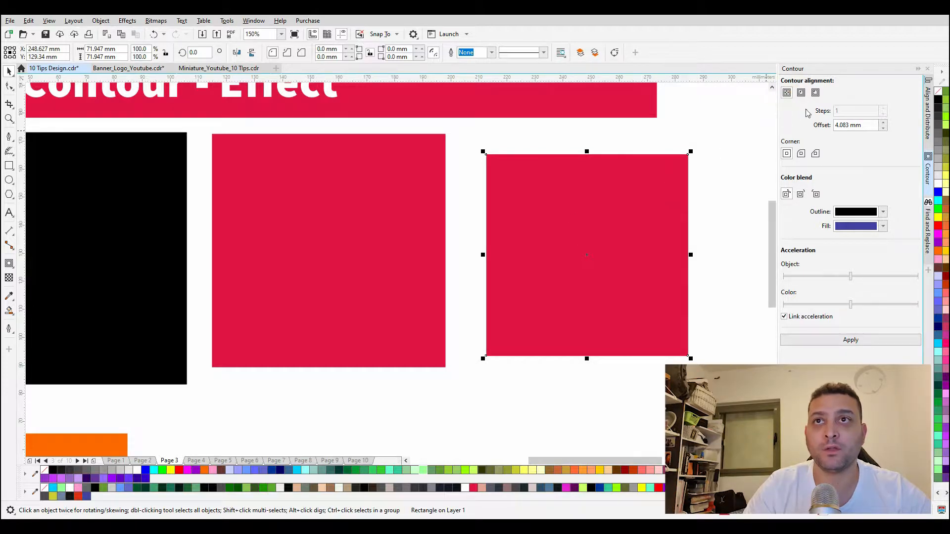
pyautogui.click(818, 340)
pyautogui.scroll(2, 619, 283)
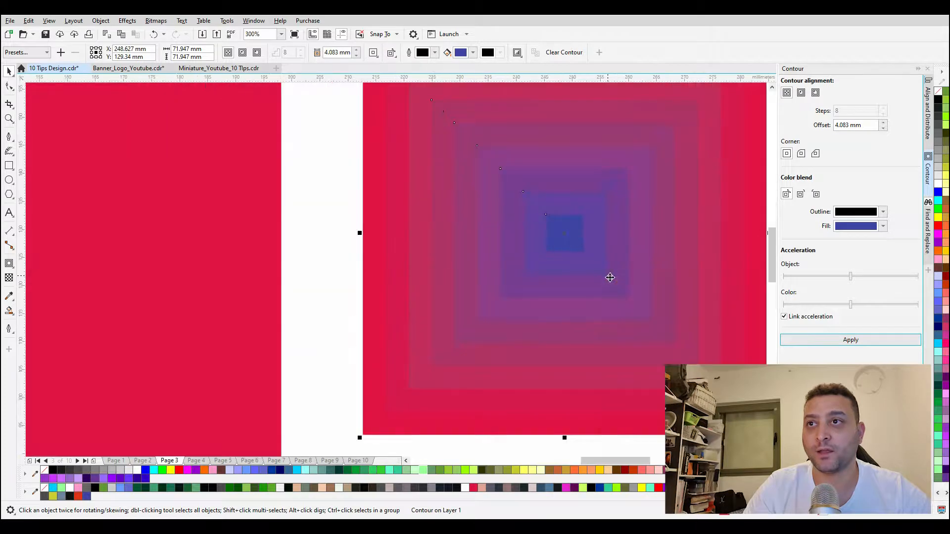
pyautogui.scroll(-2, 558, 246)
pyautogui.click(643, 155)
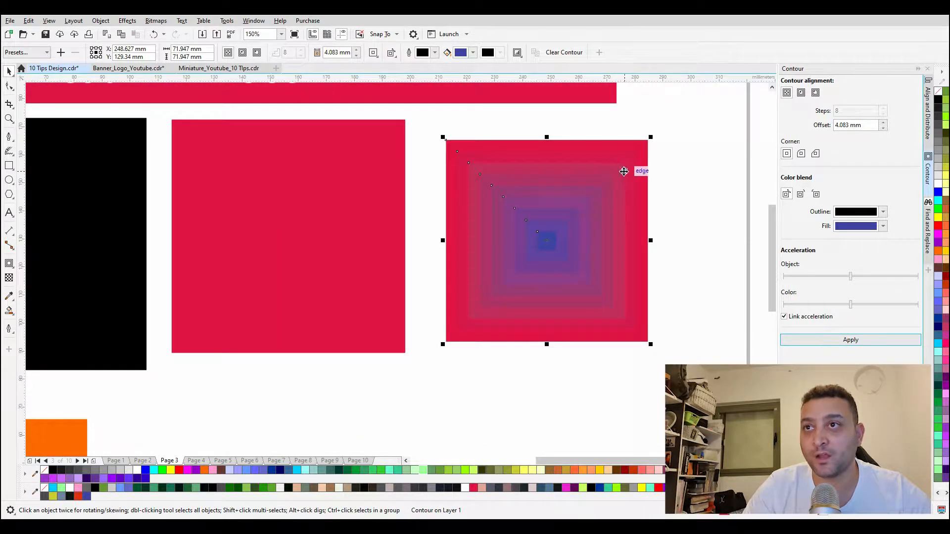
pyautogui.click(547, 243)
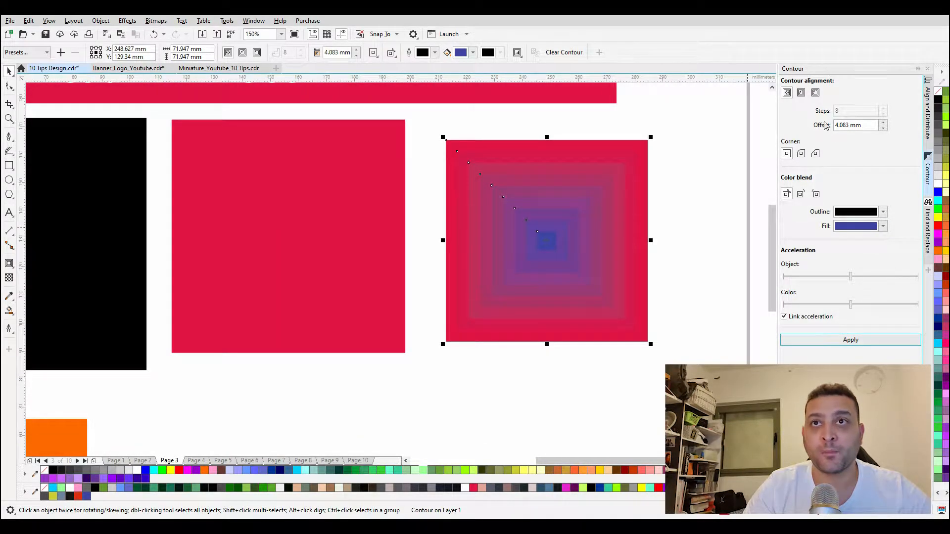
pyautogui.scroll(2, 615, 177)
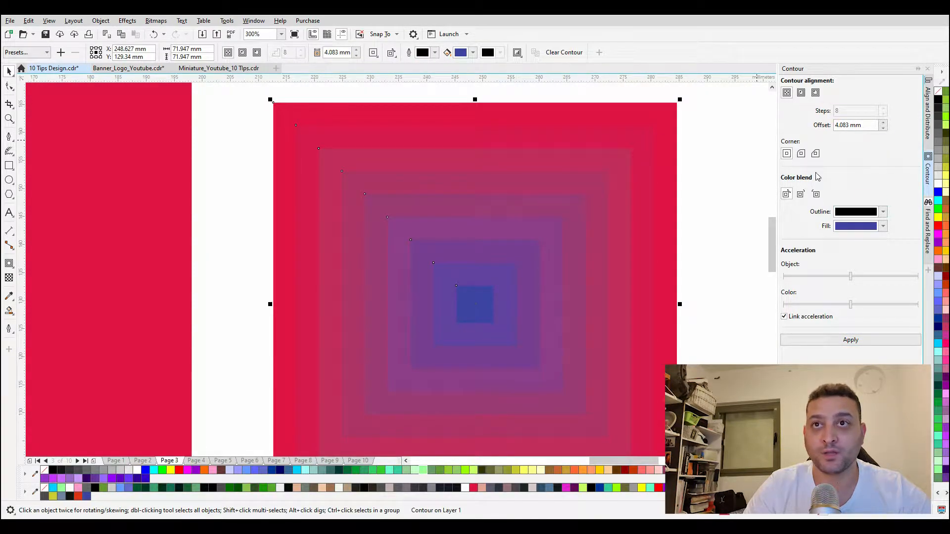
pyautogui.scroll(-2, 535, 216)
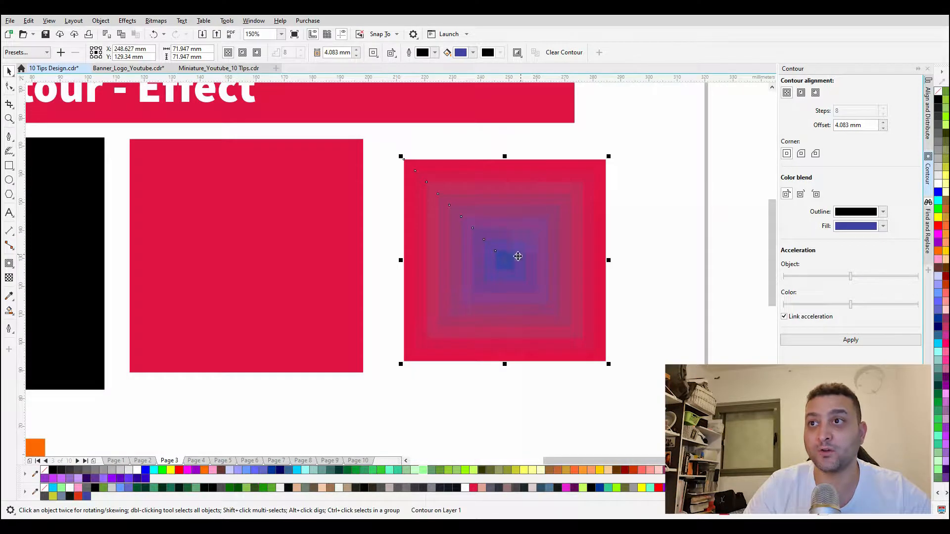
# Step: Break the right square's contour apart and move the resulting group straight down into the blank area below the square
pyautogui.rightClick(520, 245)
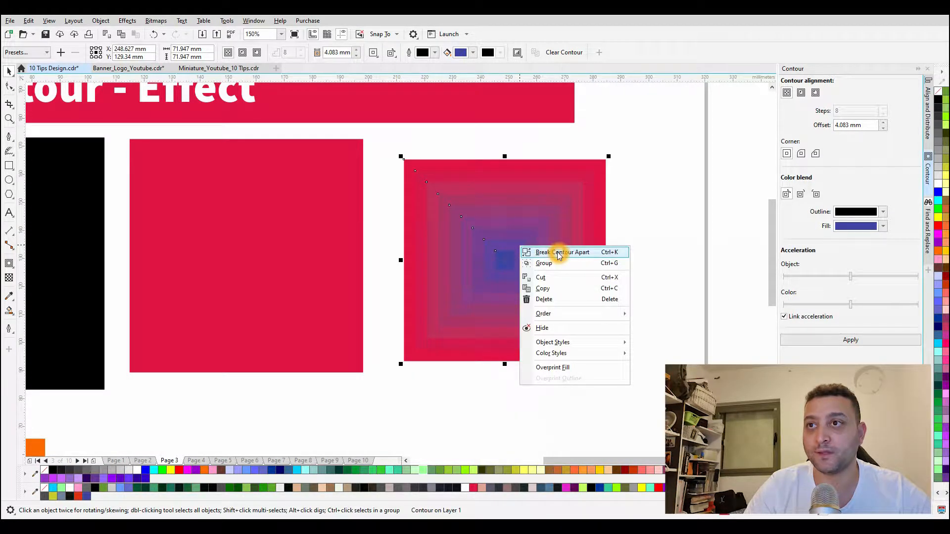
pyautogui.click(556, 251)
pyautogui.click(496, 244)
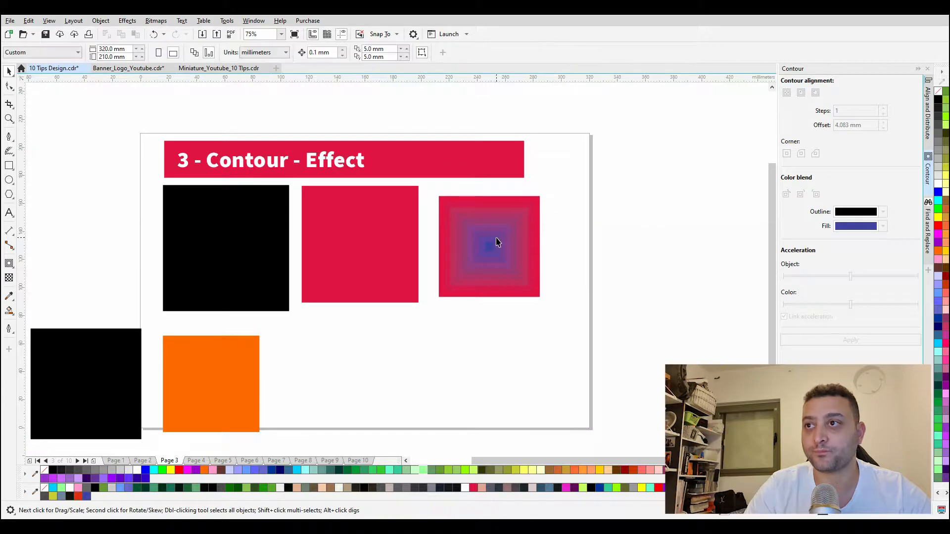
pyautogui.moveTo(497, 244); pyautogui.dragTo(505, 384)
pyautogui.scroll(3, 505, 384)
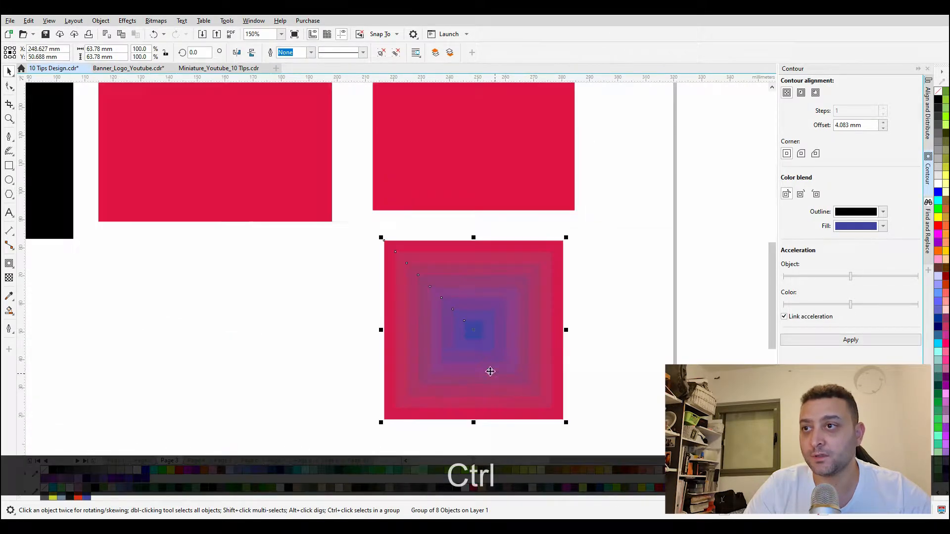
# Step: Ungroup all the nested contour squares below the right crimson square and deselect them
pyautogui.rightClick(473, 319)
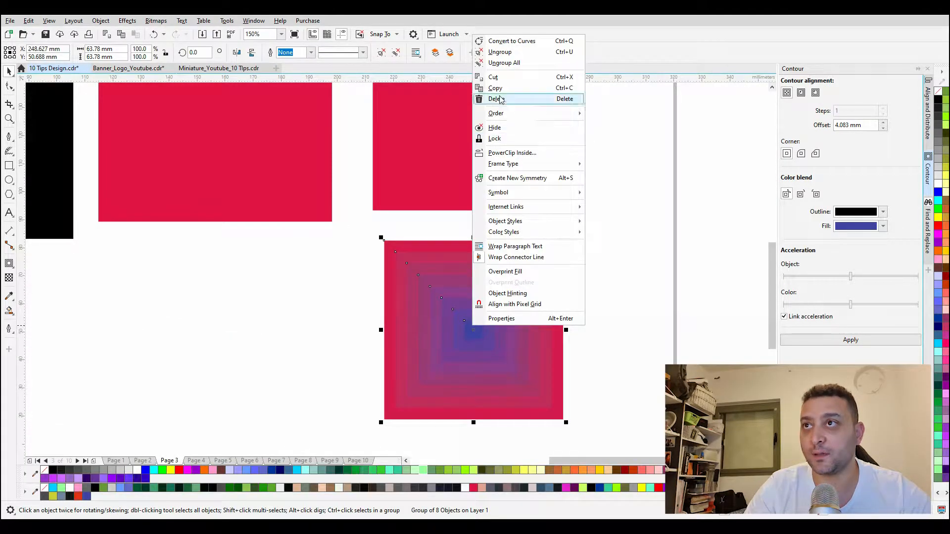
pyautogui.click(509, 63)
pyautogui.click(605, 254)
pyautogui.scroll(-3, 403, 270)
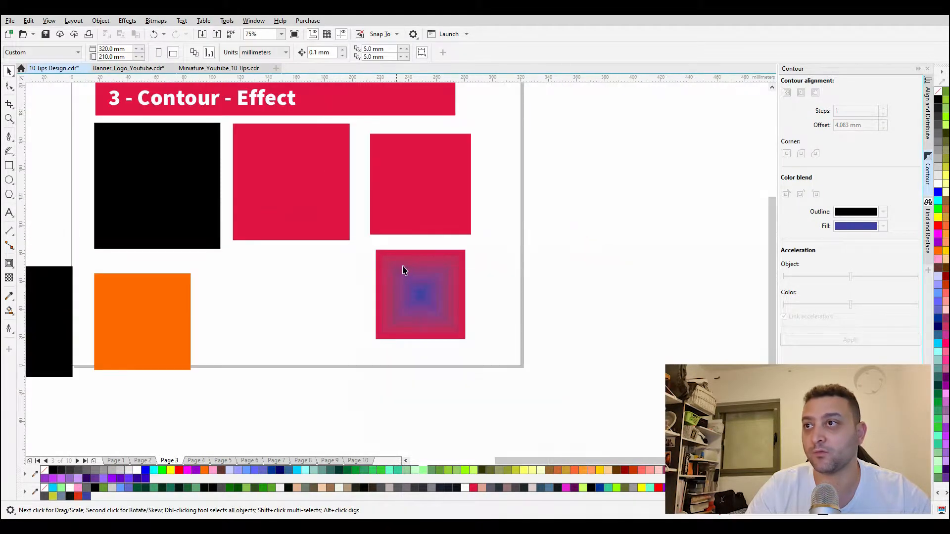
# Step: Spread the nested contour squares out horizontally into an overlapping row running from the largest crimson to the smallest blue one
pyautogui.click(421, 294)
pyautogui.moveTo(421, 295); pyautogui.dragTo(603, 304)
pyautogui.scroll(1, 477, 307)
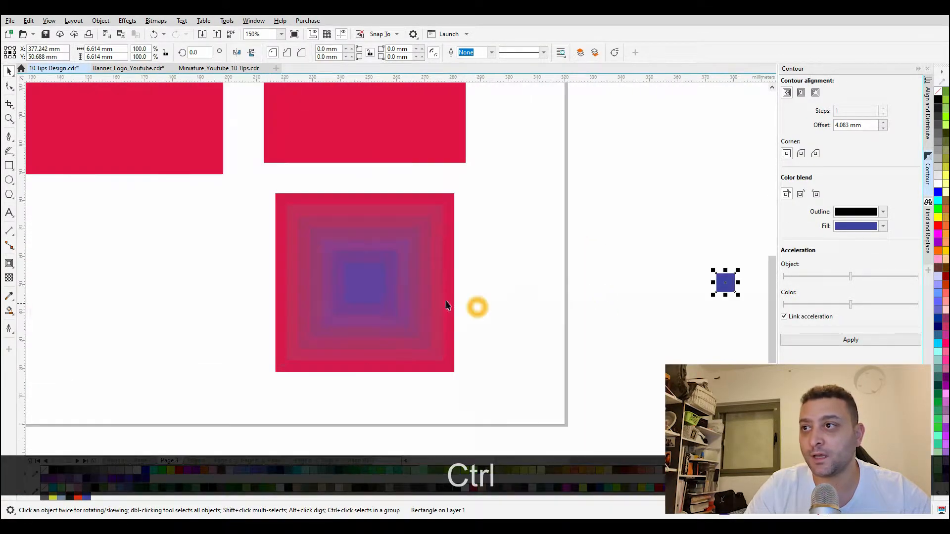
pyautogui.click(365, 278)
pyautogui.moveTo(365, 277); pyautogui.dragTo(549, 292)
pyautogui.moveTo(384, 291); pyautogui.dragTo(461, 291)
pyautogui.moveTo(281, 247); pyautogui.dragTo(62, 247)
pyautogui.moveTo(291, 249); pyautogui.dragTo(156, 245)
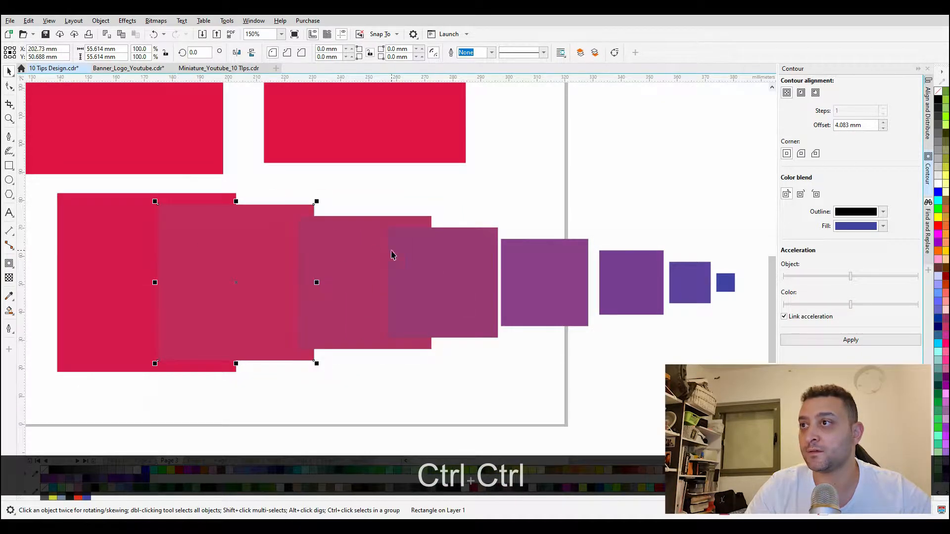
pyautogui.scroll(-2, 584, 271)
pyautogui.click(661, 311)
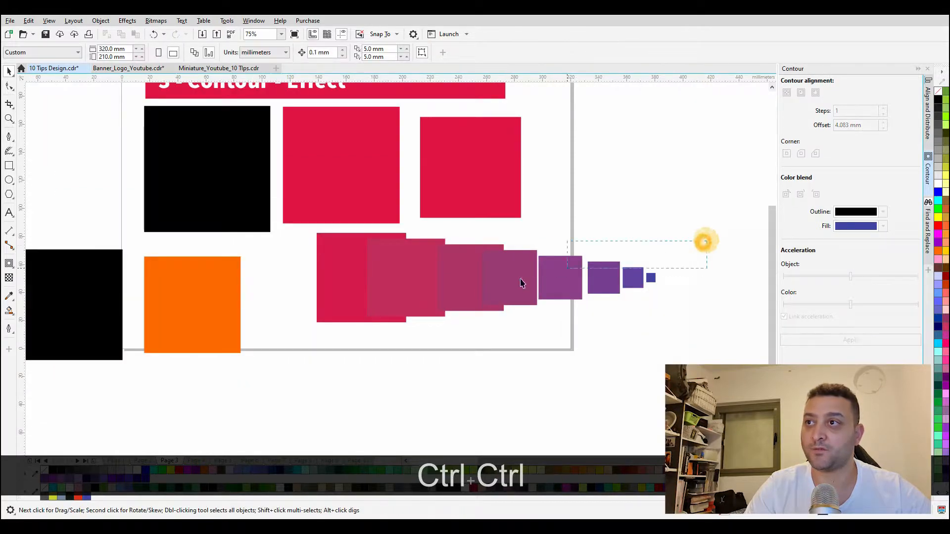
# Step: Delete all the squares from page 3, keeping only the heading, and go to page 4
pyautogui.moveTo(704, 240); pyautogui.dragTo(336, 322)
pyautogui.click(551, 294)
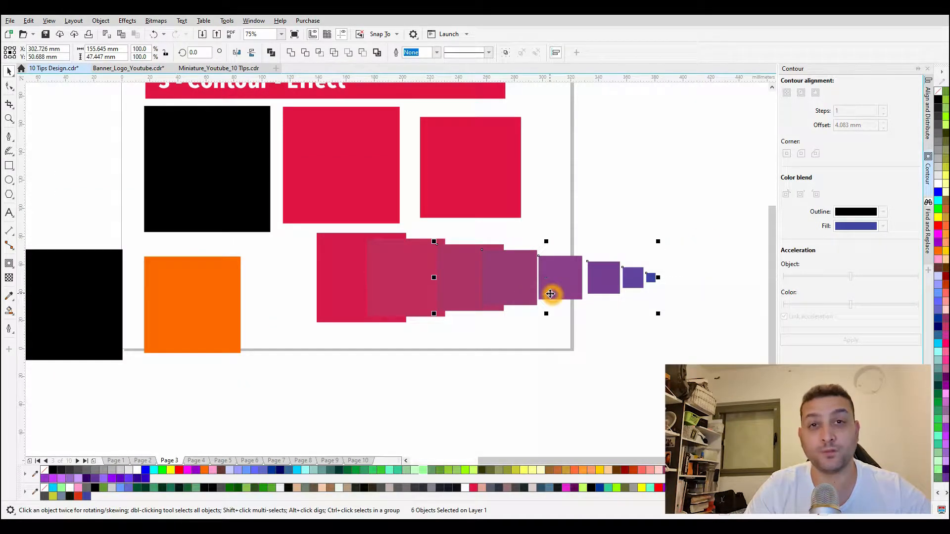
pyautogui.click(600, 329)
pyautogui.scroll(-2, 600, 328)
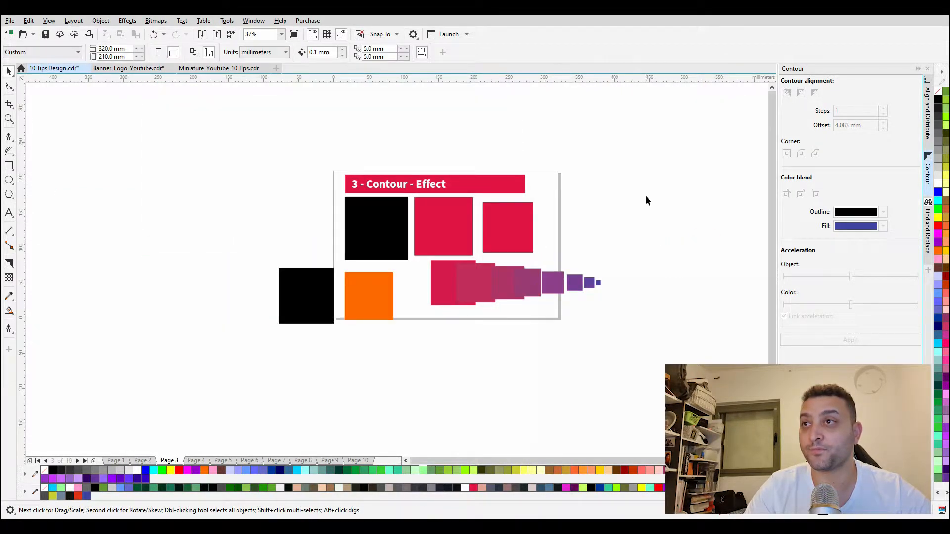
pyautogui.moveTo(410, 300); pyautogui.dragTo(259, 341)
pyautogui.press('Delete')
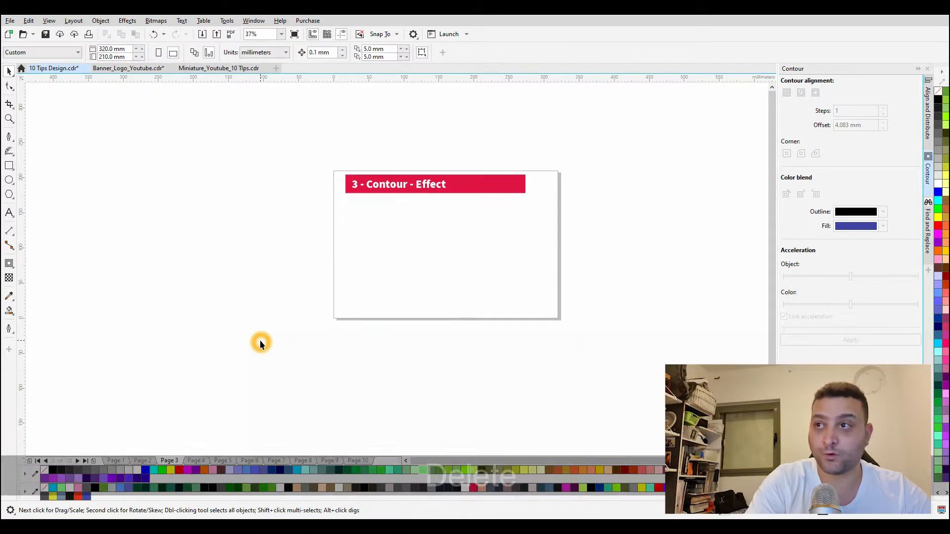
pyautogui.press('pagedown')
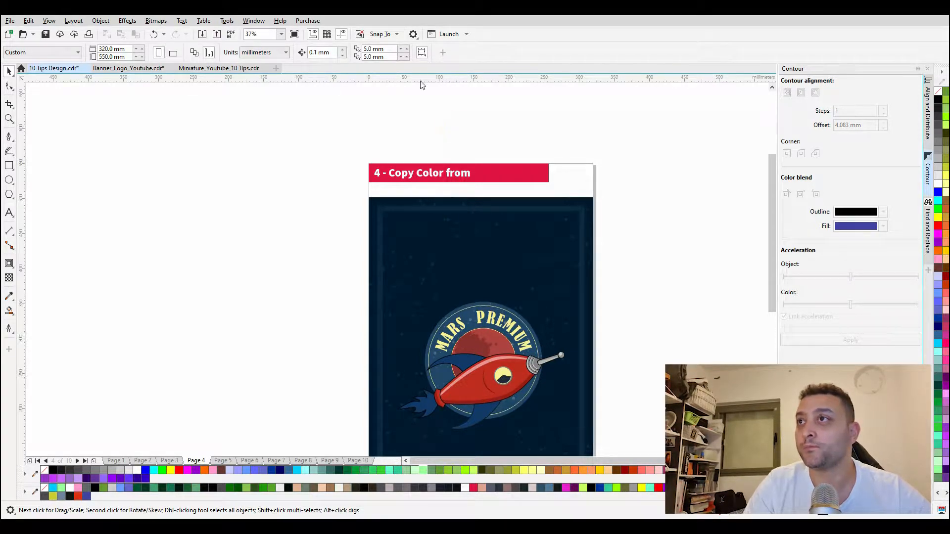
# Step: Look up the shortcut key assigned to the Copy Fill command in the customization settings and close them without changes
pyautogui.click(415, 35)
pyautogui.click(435, 58)
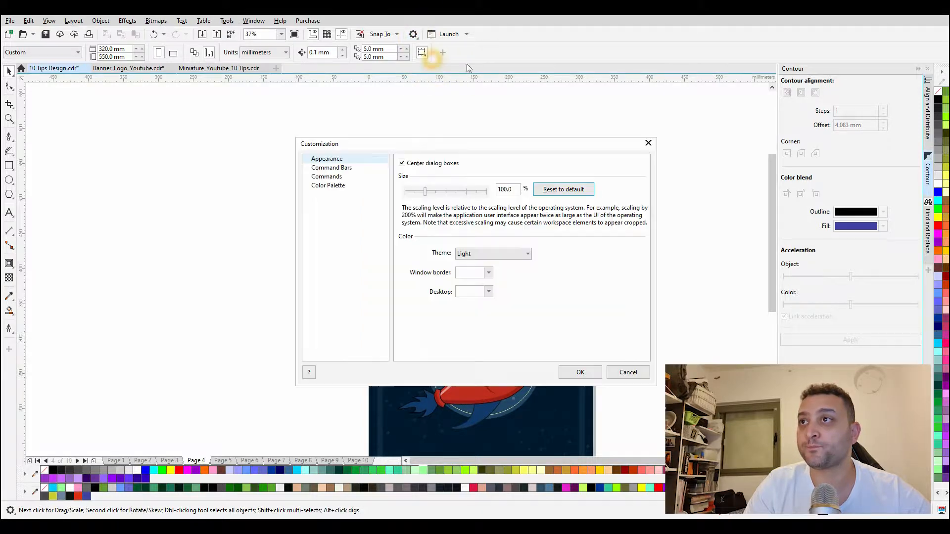
pyautogui.click(285, 135)
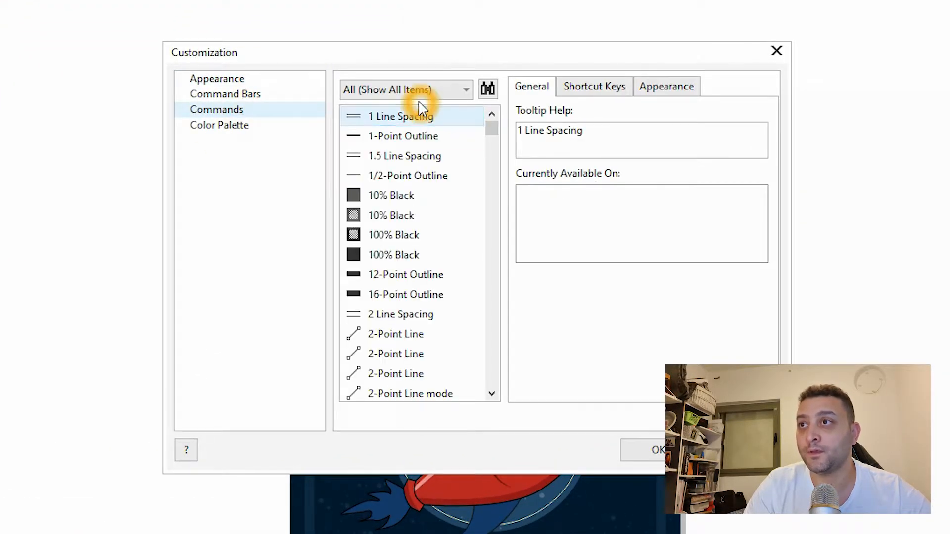
pyautogui.moveTo(495, 130); pyautogui.dragTo(495, 180)
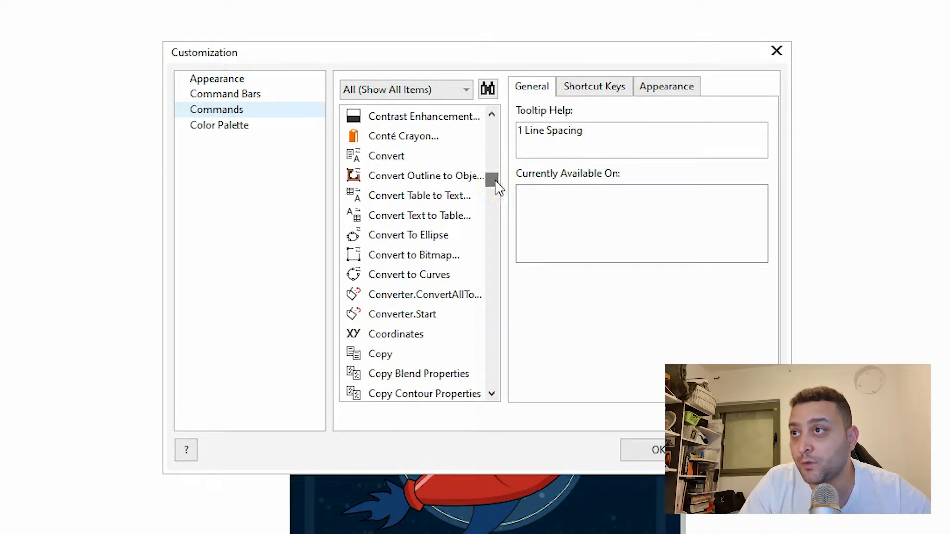
pyautogui.click(434, 237)
pyautogui.scroll(-4, 434, 236)
pyautogui.click(393, 275)
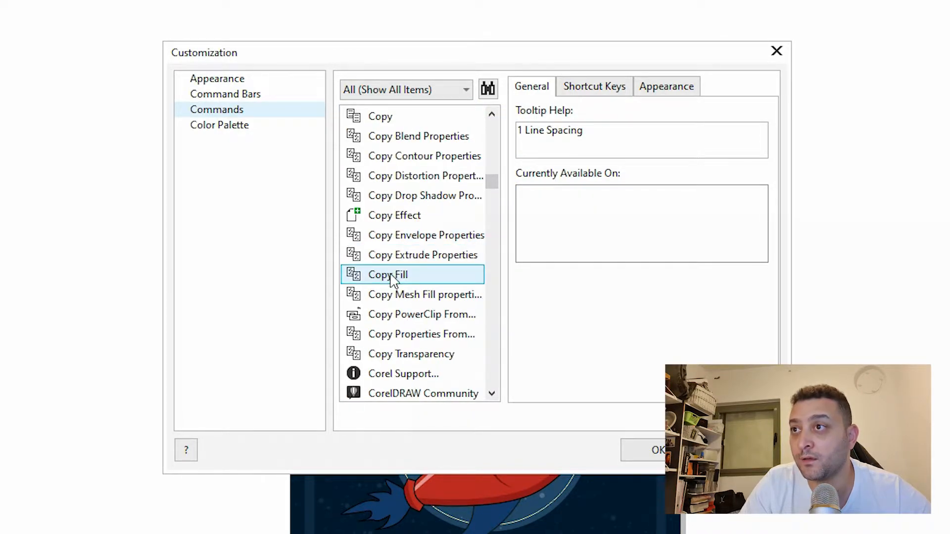
pyautogui.click(596, 89)
pyautogui.click(586, 181)
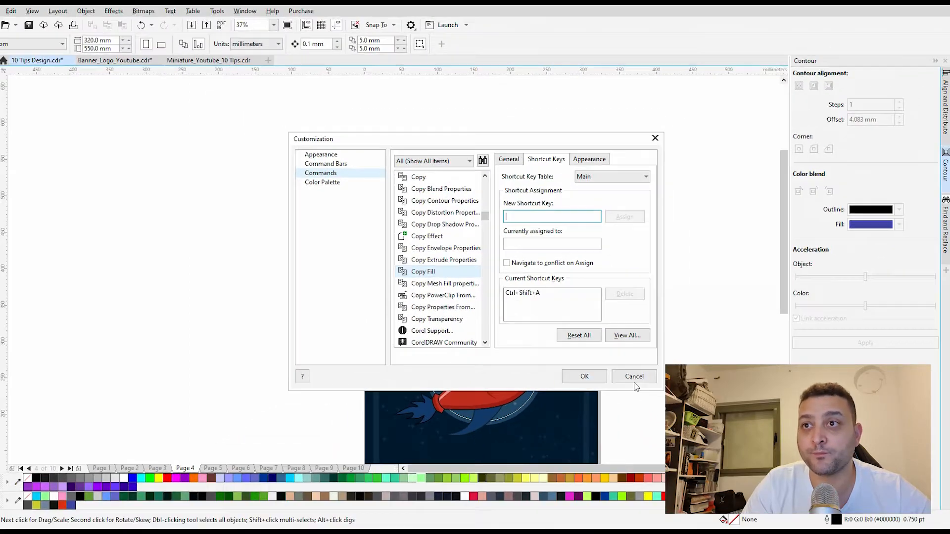
pyautogui.click(665, 401)
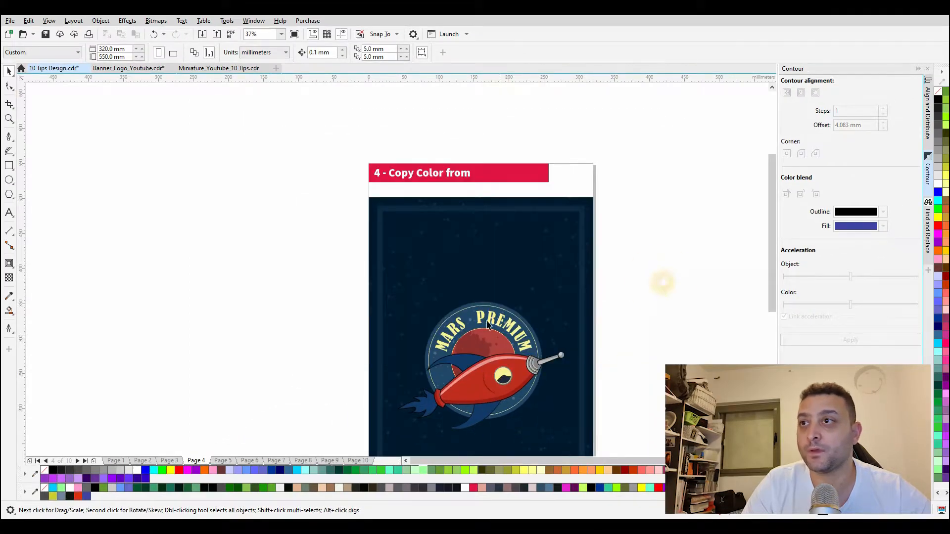
# Step: Copy the yellow fill of the MARS lettering to the rocket's upper blue fin
pyautogui.scroll(3, 487, 324)
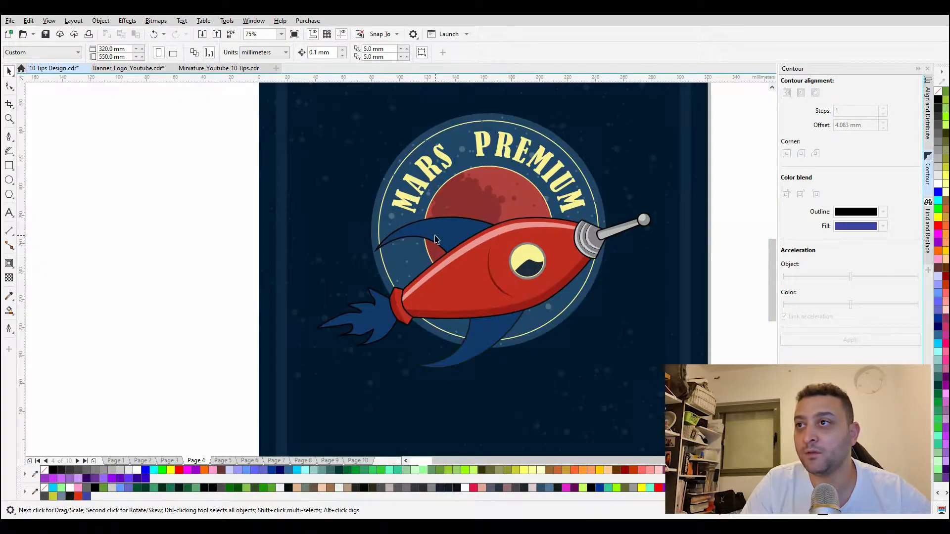
pyautogui.keyDown('ctrl'); pyautogui.click(435, 240); pyautogui.keyUp('ctrl')
pyautogui.scroll(2, 435, 239)
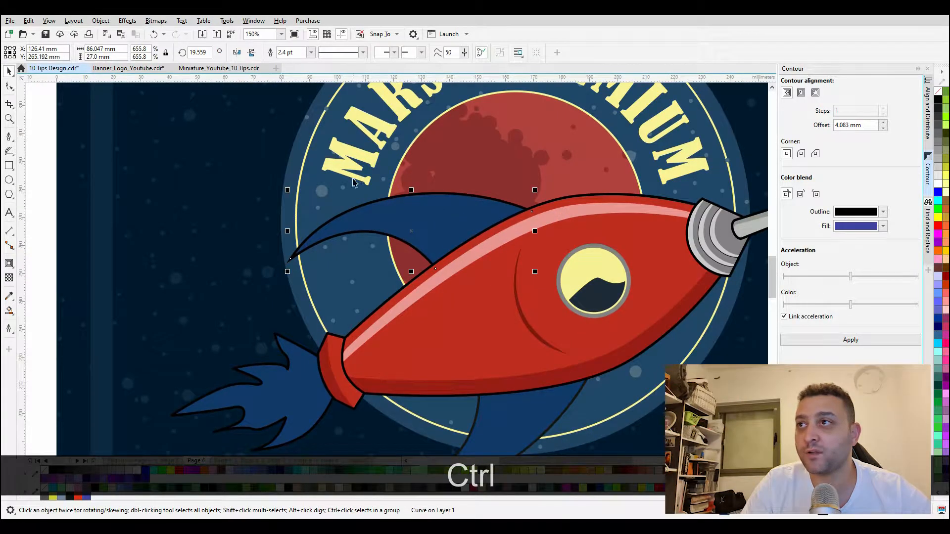
pyautogui.scroll(-3, 445, 237)
pyautogui.scroll(3, 424, 199)
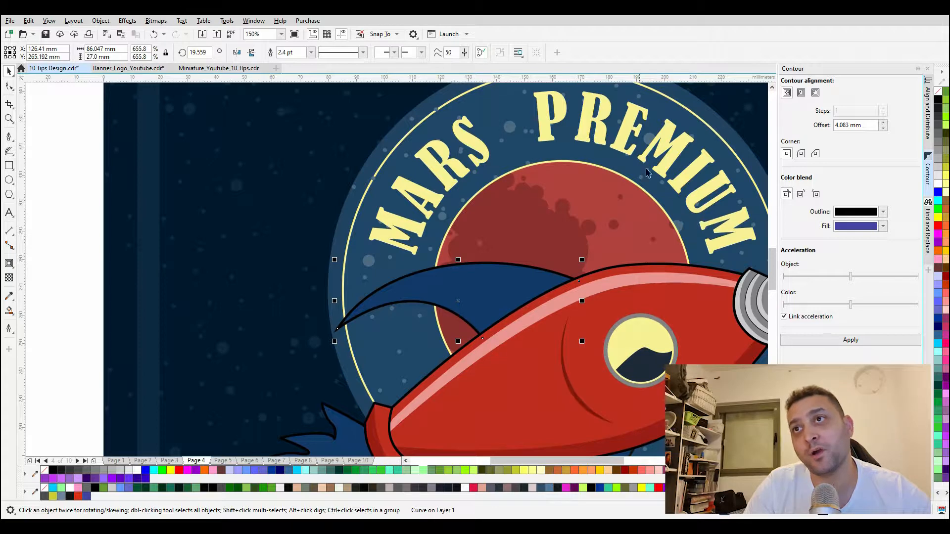
pyautogui.scroll(-3, 525, 203)
pyautogui.scroll(3, 515, 231)
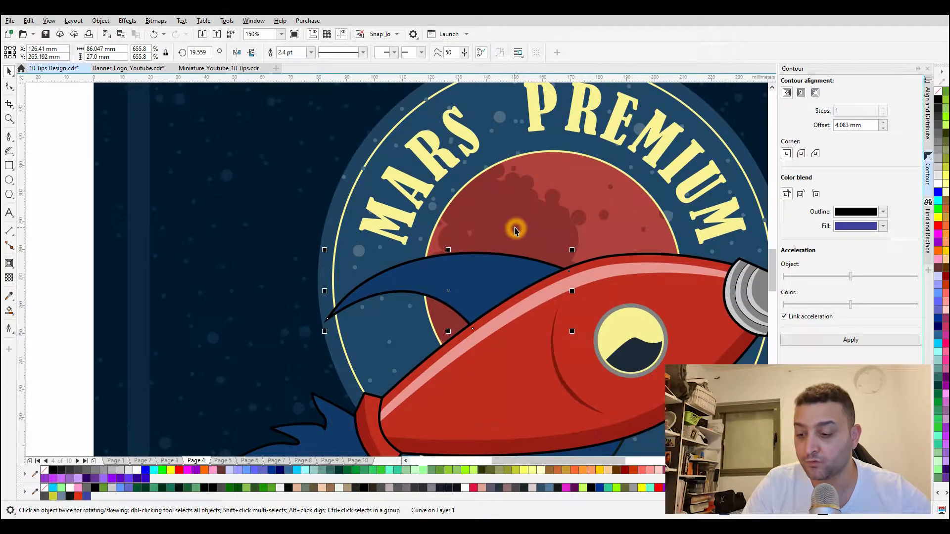
pyautogui.hotkey('ctrl', 'shift', 'a')
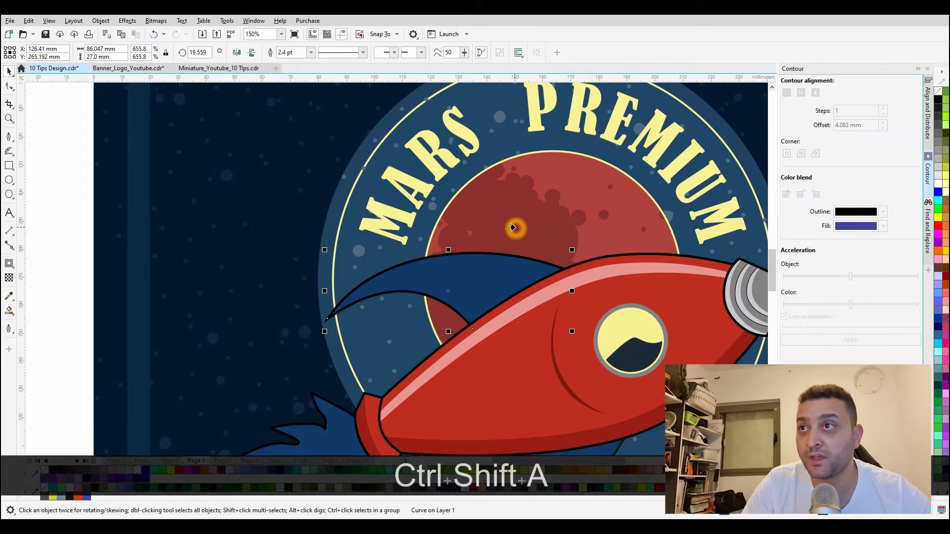
pyautogui.click(419, 154)
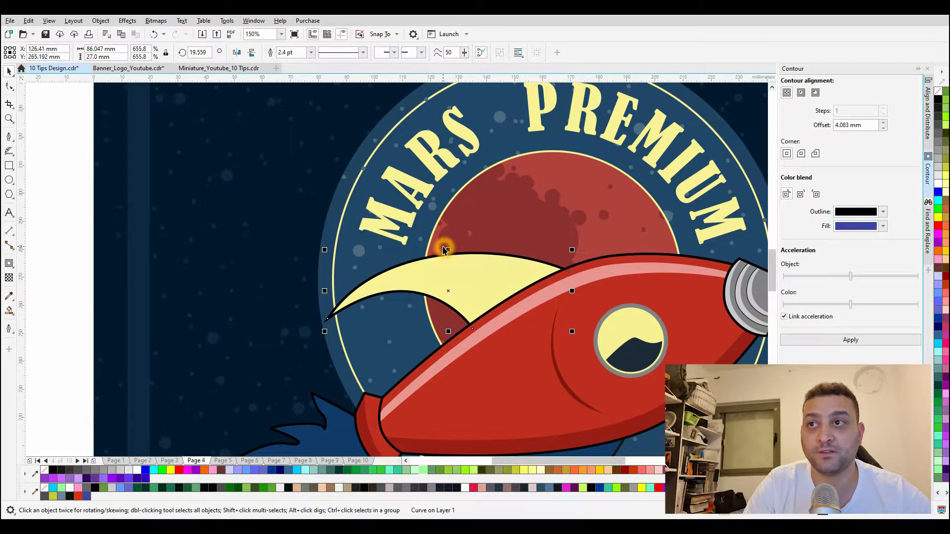
pyautogui.scroll(-1, 444, 247)
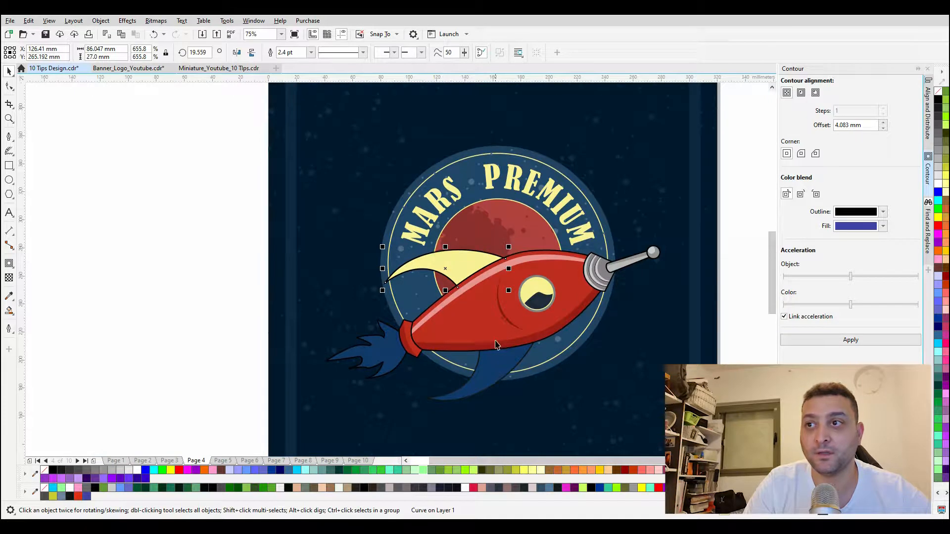
# Step: Copy the yellow fill from the rocket's upper fin to its lower blue fin
pyautogui.click(590, 315)
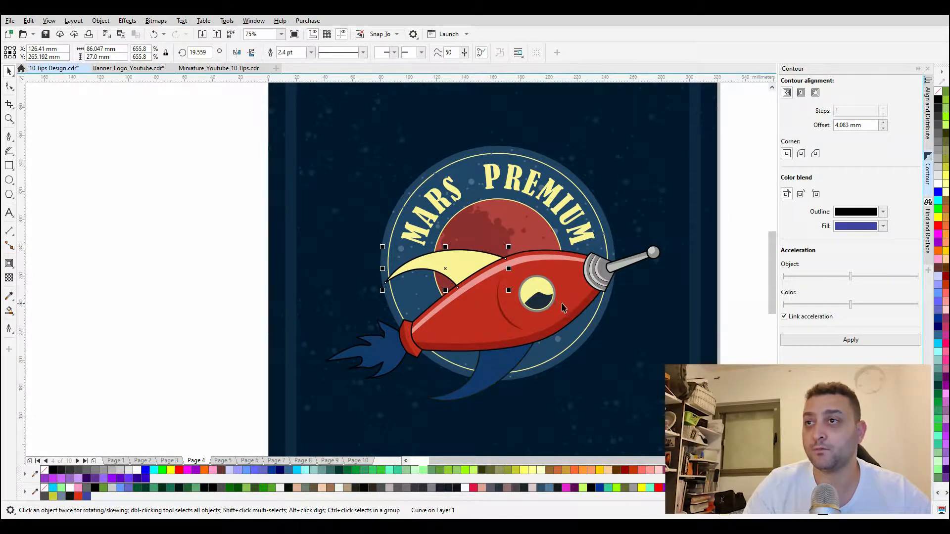
pyautogui.scroll(-1, 492, 324)
pyautogui.scroll(1, 493, 324)
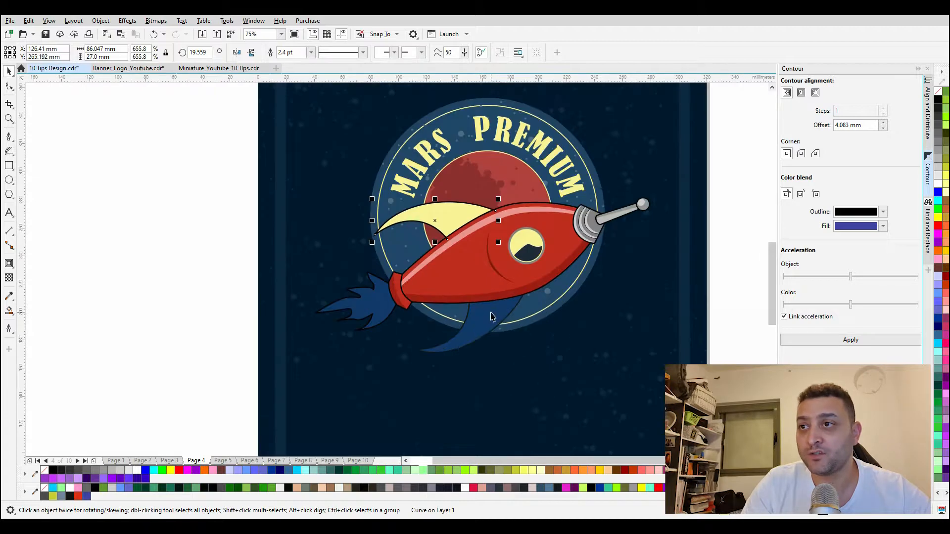
pyautogui.keyDown('ctrl'); pyautogui.click(494, 322); pyautogui.keyUp('ctrl')
pyautogui.hotkey('ctrl', 'shift', 'a')
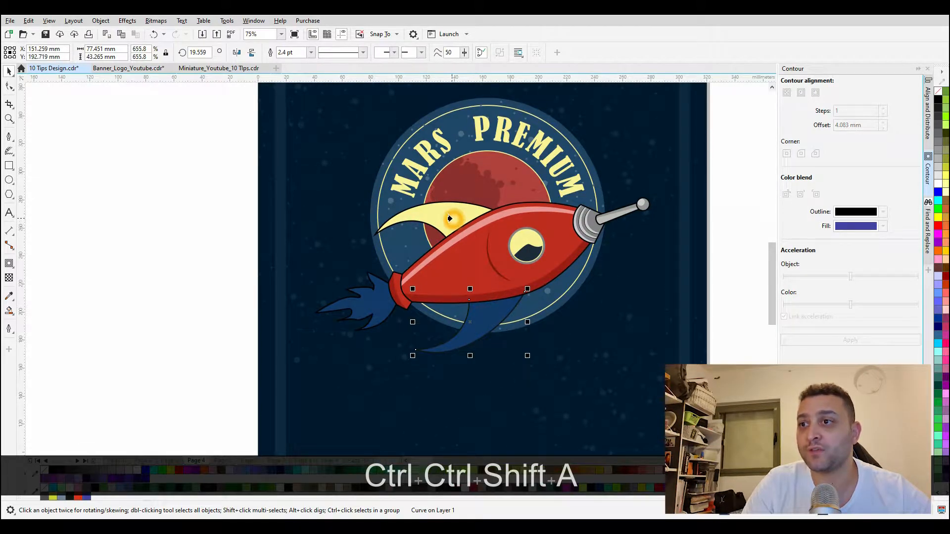
pyautogui.click(453, 222)
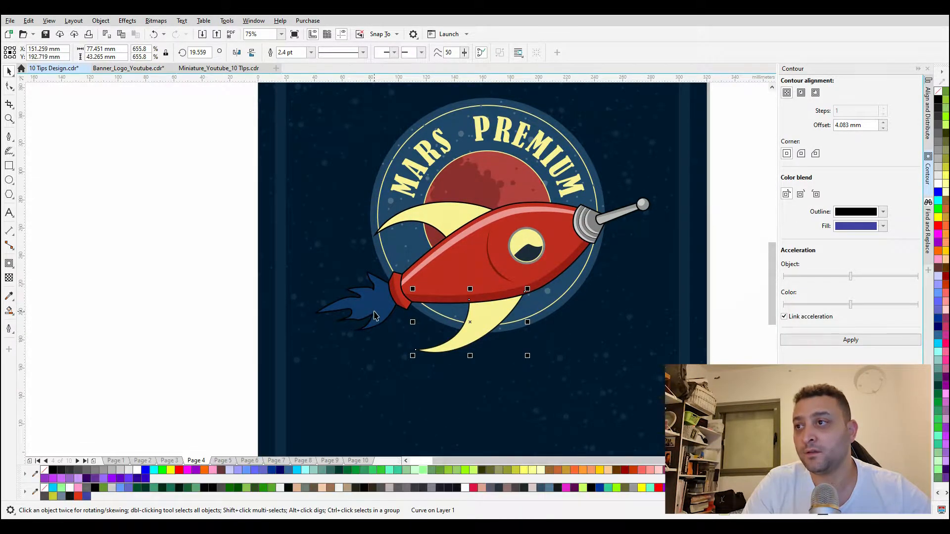
# Step: Copy the upper fin's yellow fill to the blue flame at the rocket's tail
pyautogui.scroll(1, 373, 292)
pyautogui.click(373, 291)
pyautogui.scroll(-1, 480, 237)
pyautogui.hotkey('ctrl', 'shift', 'a')
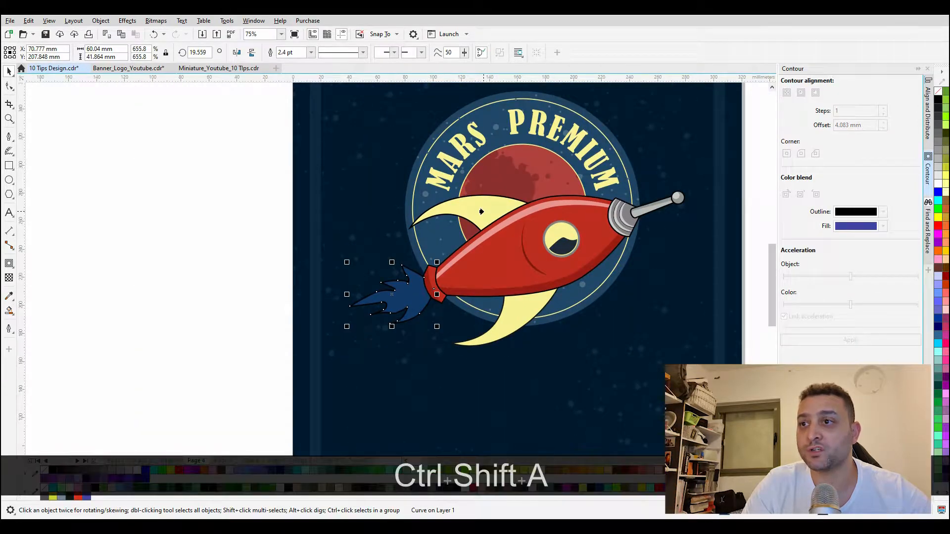
pyautogui.click(481, 211)
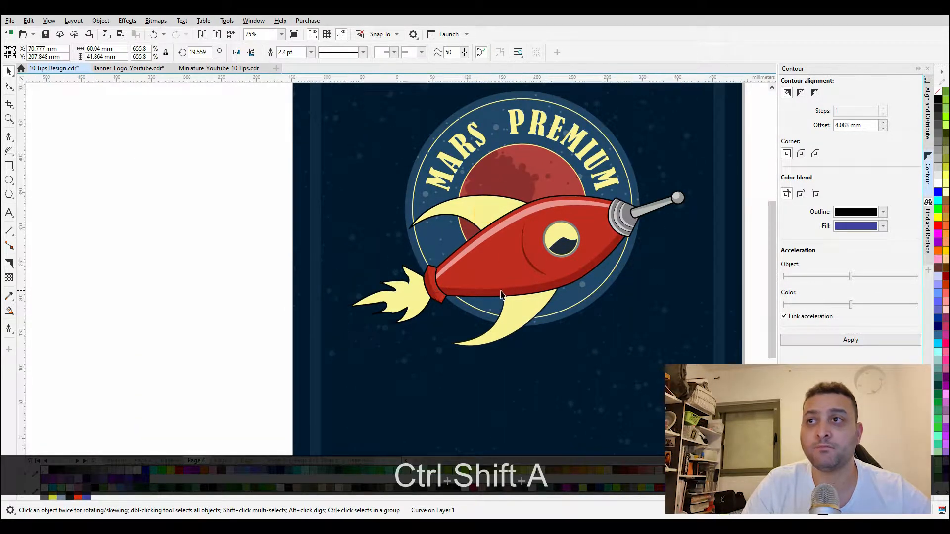
pyautogui.scroll(-4, 495, 254)
pyautogui.scroll(2, 497, 247)
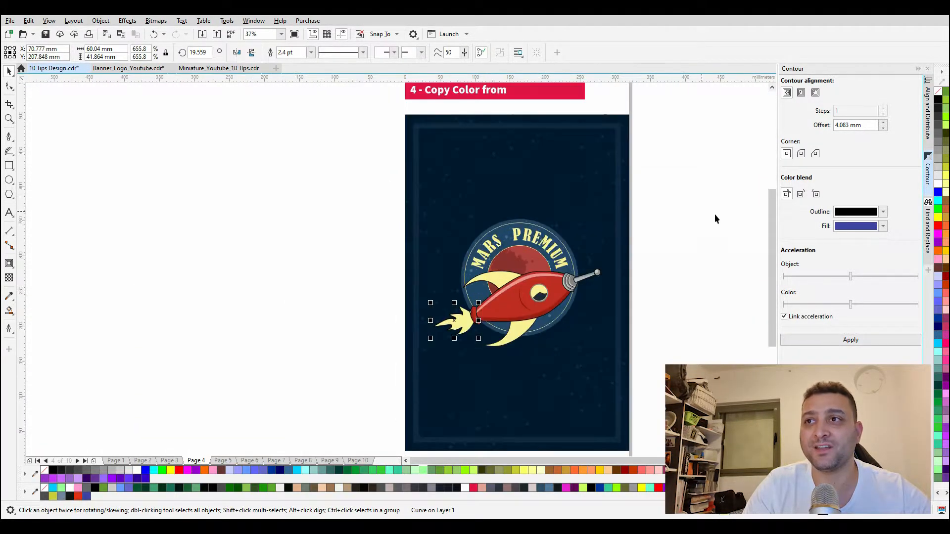
# Step: Go to page 5 and examine its Place Inside Frame heading and the rocket poster below it
pyautogui.click(543, 273)
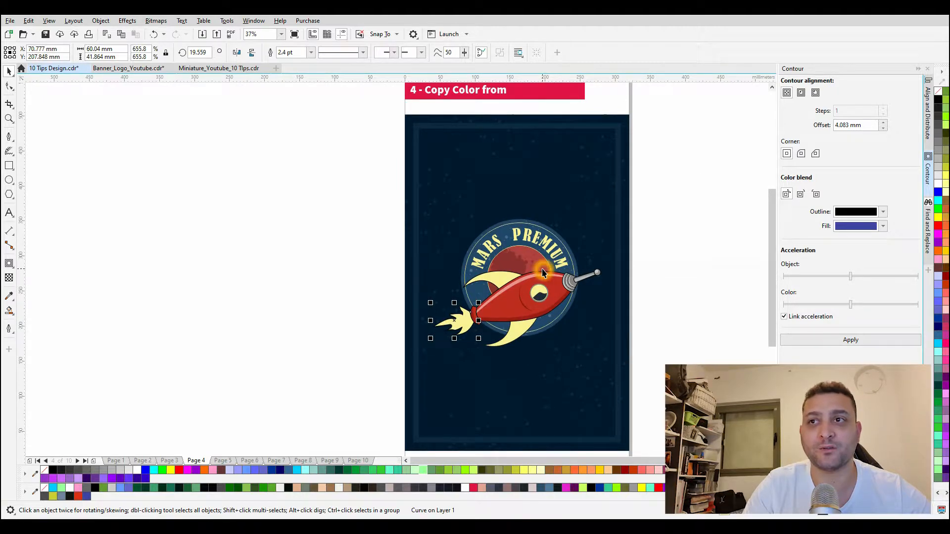
pyautogui.click(222, 460)
pyautogui.scroll(-2, 484, 246)
pyautogui.scroll(2, 515, 254)
pyautogui.click(430, 150)
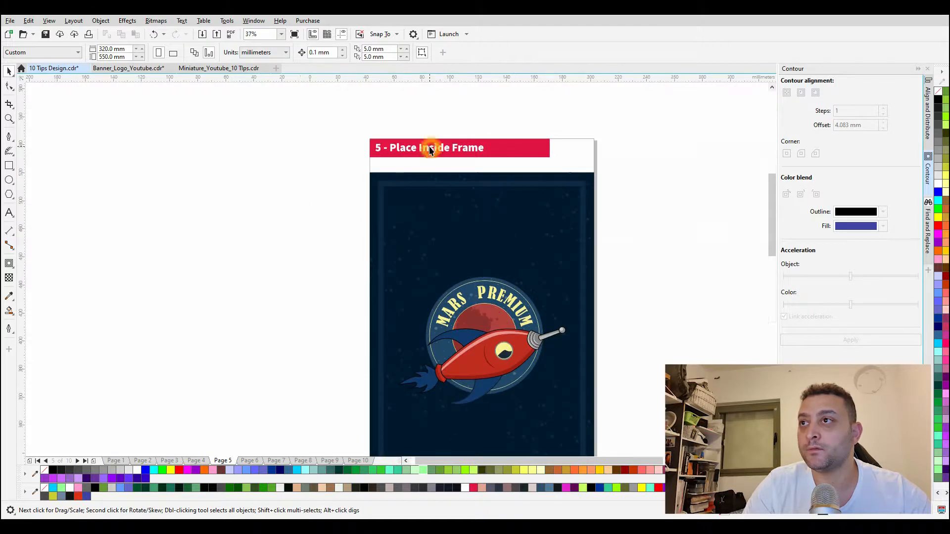
pyautogui.scroll(2, 431, 149)
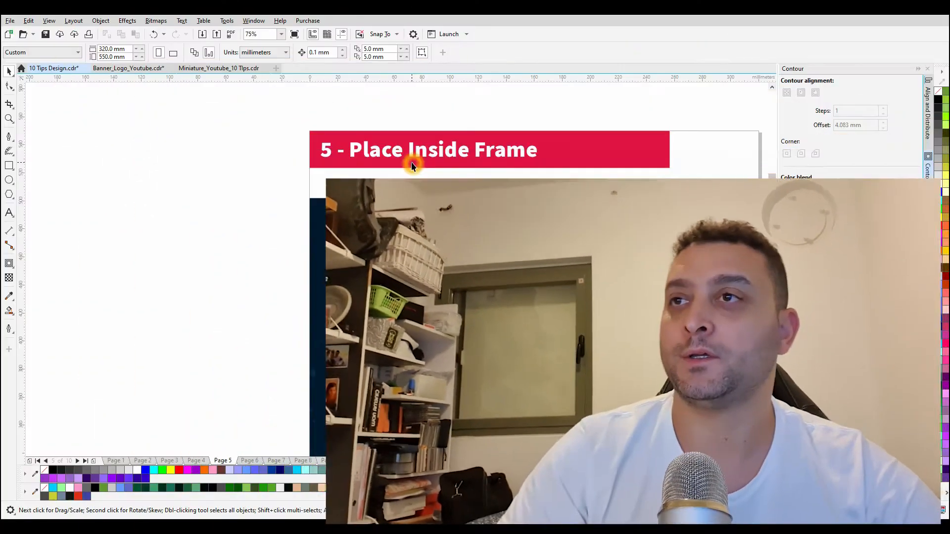
pyautogui.scroll(-2, 412, 163)
pyautogui.scroll(1, 442, 258)
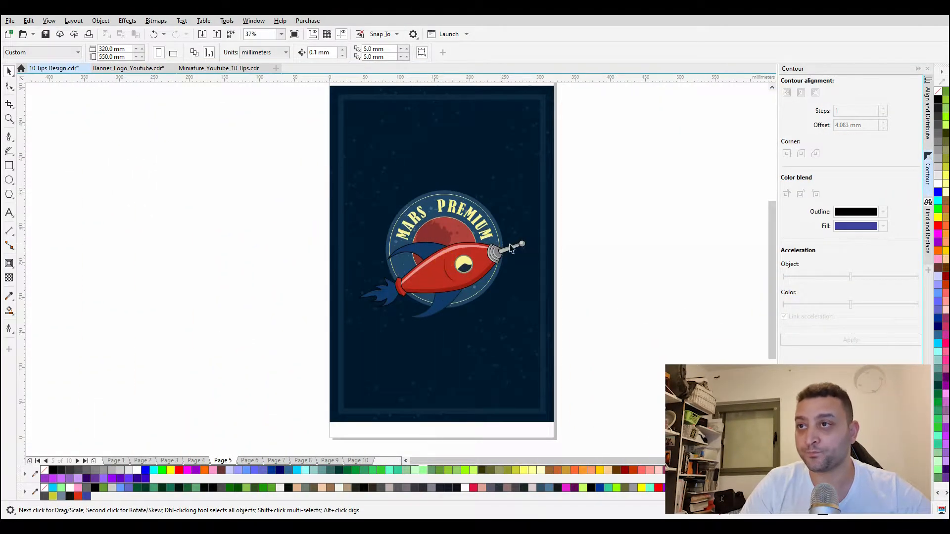
pyautogui.scroll(-1, 542, 247)
pyautogui.scroll(1, 484, 239)
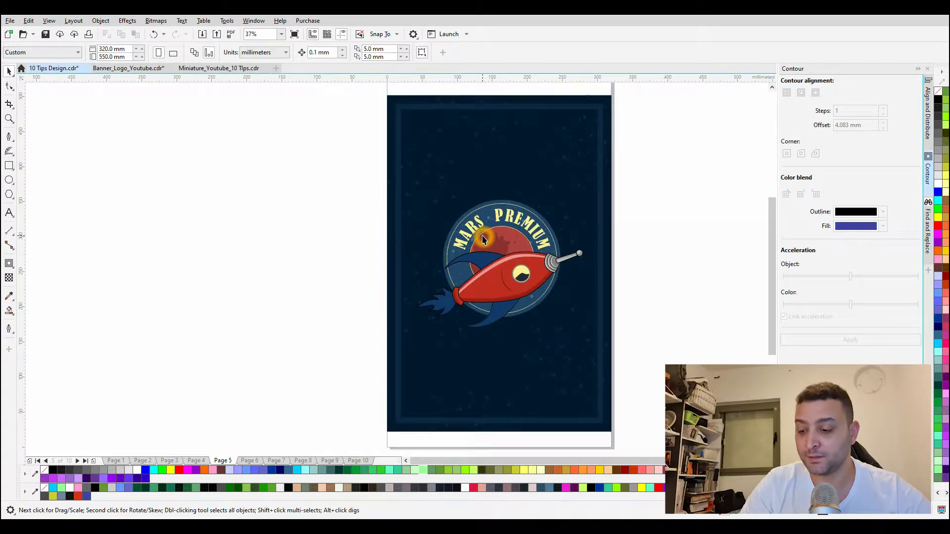
pyautogui.scroll(-1, 484, 240)
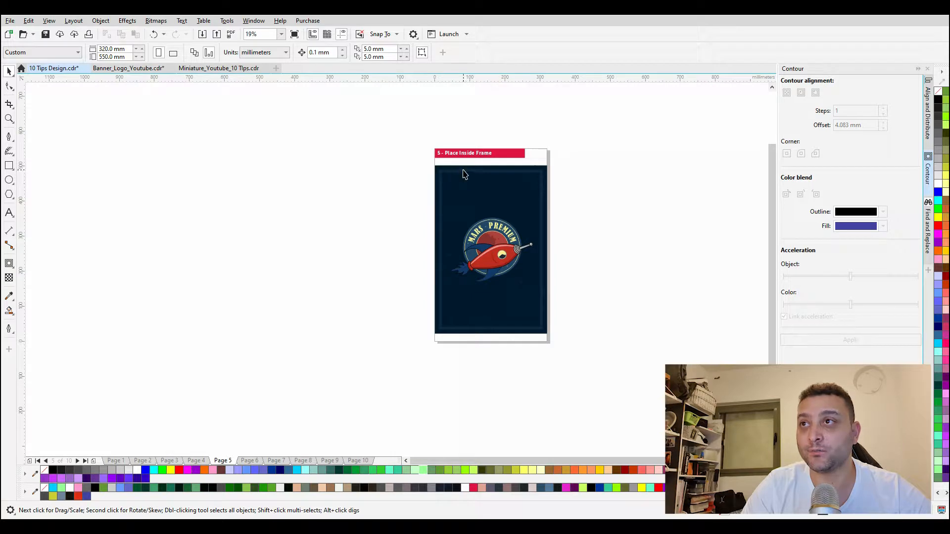
# Step: Move the "5 - Place Inside Frame" heading text about 52 mm straight down from the crimson bar onto the dark poster
pyautogui.scroll(3, 460, 155)
pyautogui.click(459, 153)
pyautogui.scroll(-1, 460, 159)
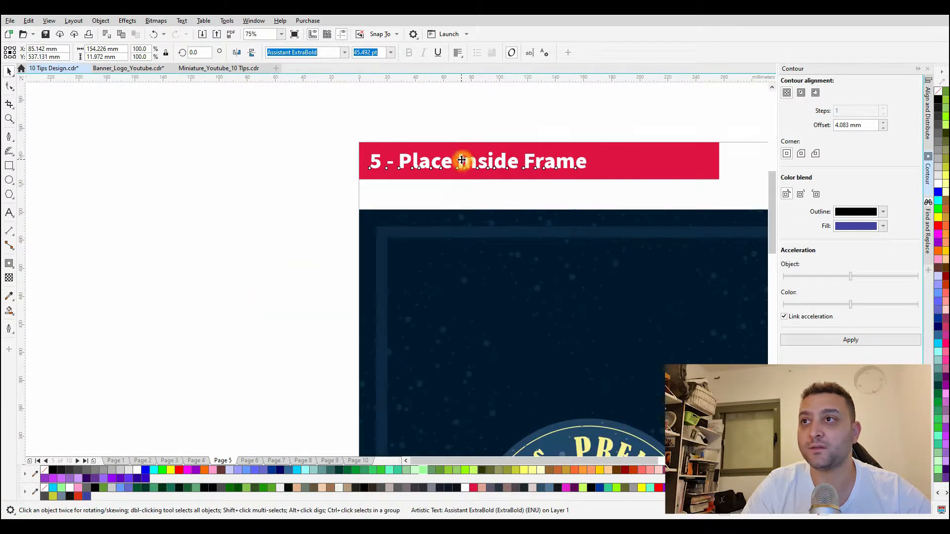
pyautogui.moveTo(462, 158); pyautogui.dragTo(462, 236)
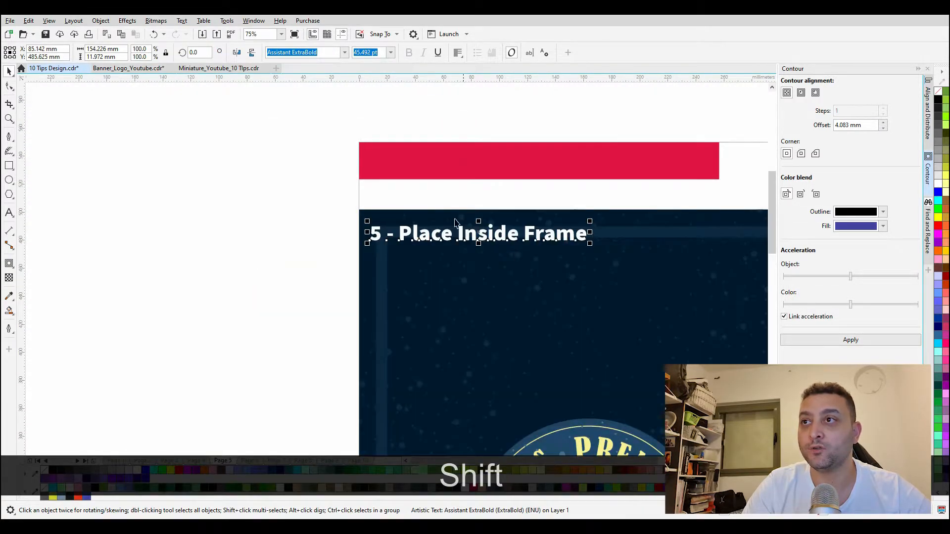
# Step: Try to place the "5 - Place Inside Frame" heading inside the crimson bar as a PowerClip, and undo it
pyautogui.keyDown('shift'); pyautogui.click(508, 164); pyautogui.keyUp('shift')
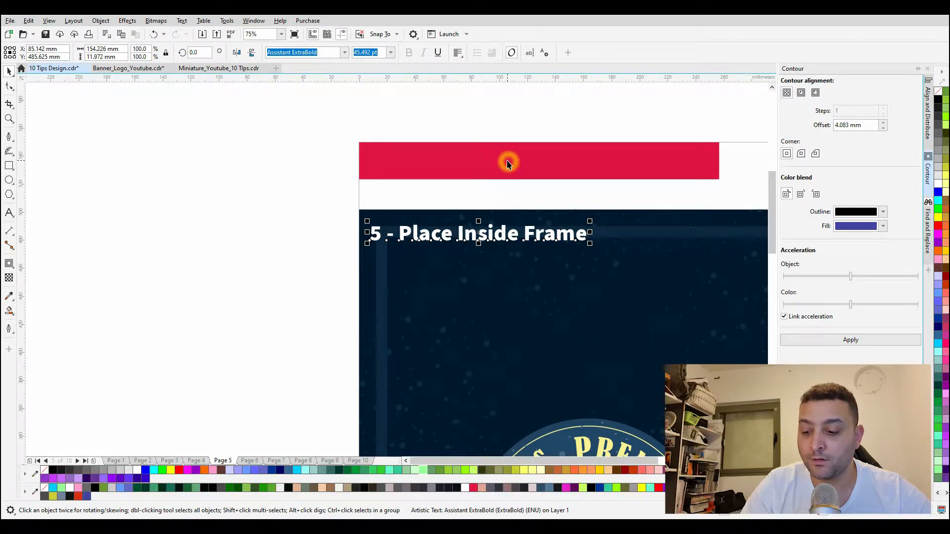
pyautogui.hotkey('alt', 'q')
pyautogui.click(420, 153)
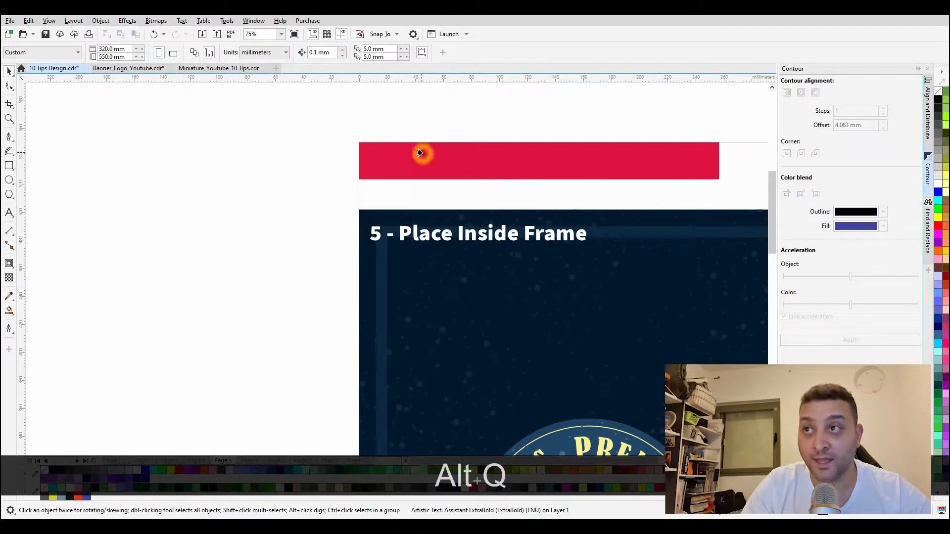
pyautogui.click(499, 163)
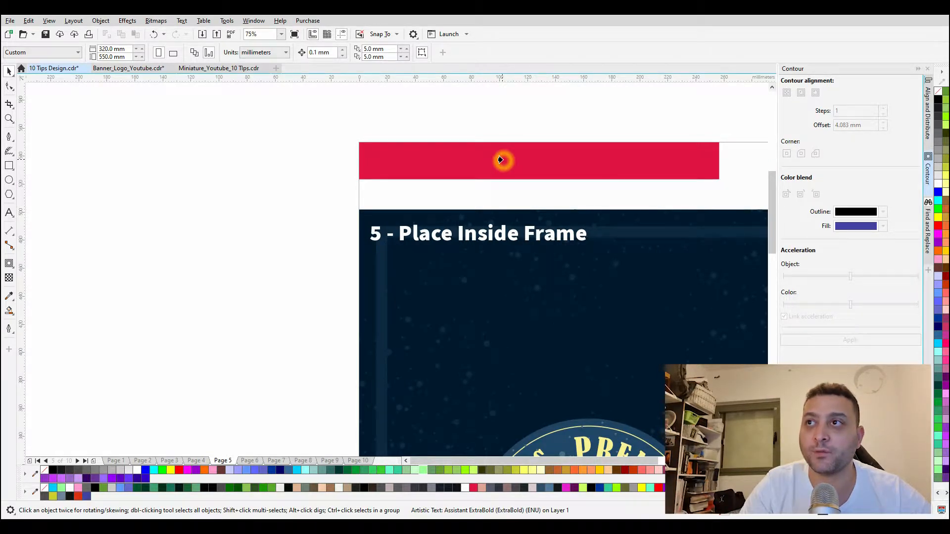
pyautogui.click(500, 160)
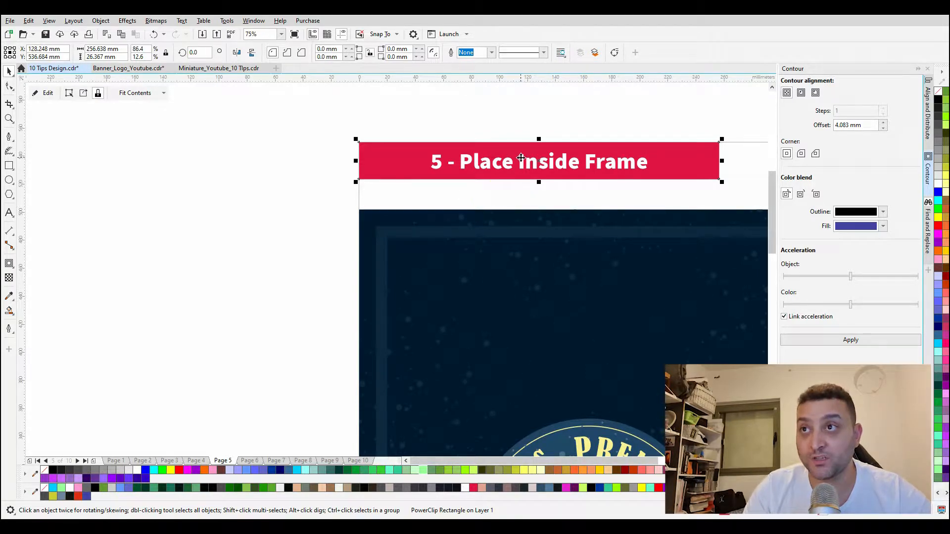
pyautogui.hotkey('ctrl', 'z')
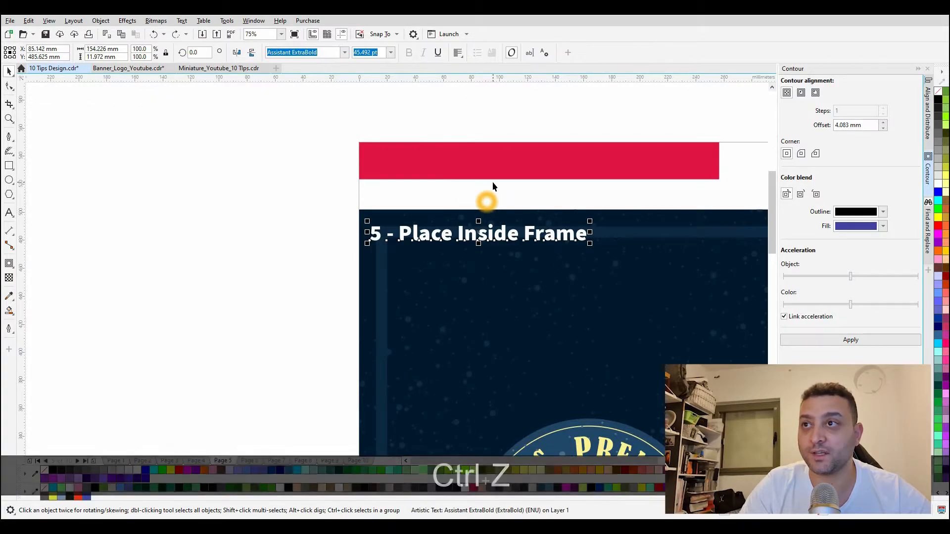
# Step: Move the "5 - Place Inside Frame" heading further down and right on the dark poster, and place it inside the crimson bar as a PowerClip
pyautogui.click(422, 233)
pyautogui.moveTo(423, 233); pyautogui.dragTo(477, 277)
pyautogui.click(517, 162)
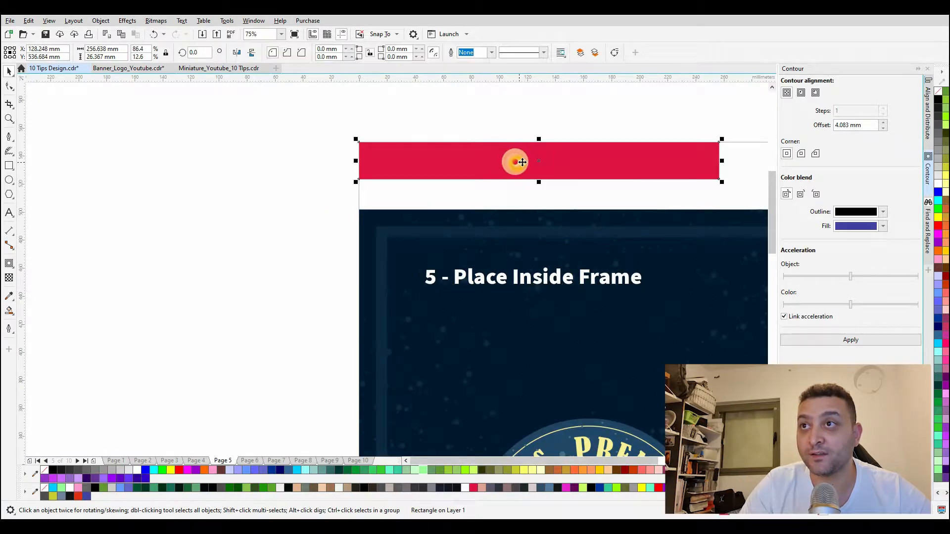
pyautogui.click(523, 278)
pyautogui.hotkey('alt', 'q')
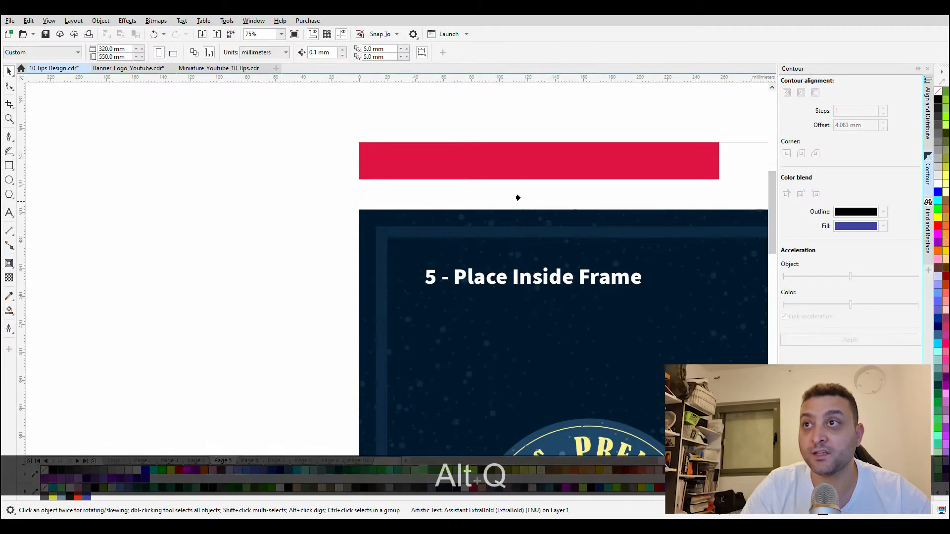
pyautogui.click(526, 163)
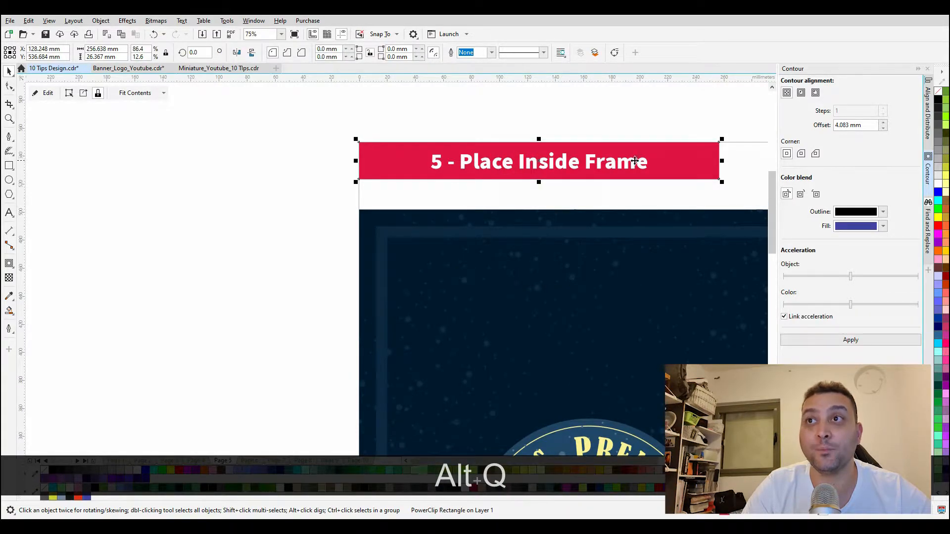
# Step: Extract the heading text from the crimson bar's PowerClip and move it about 27 mm up, just above the bar
pyautogui.scroll(-1, 526, 168)
pyautogui.scroll(1, 539, 160)
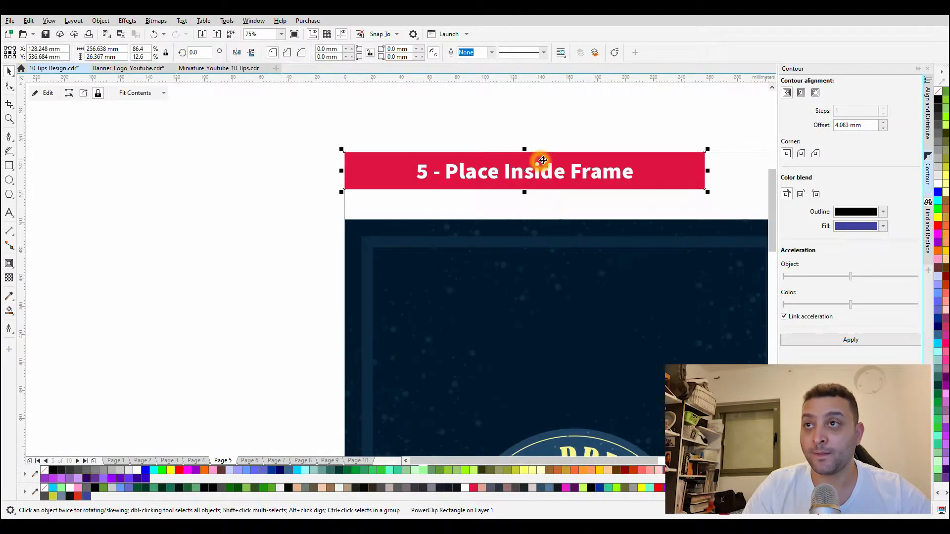
pyautogui.rightClick(543, 166)
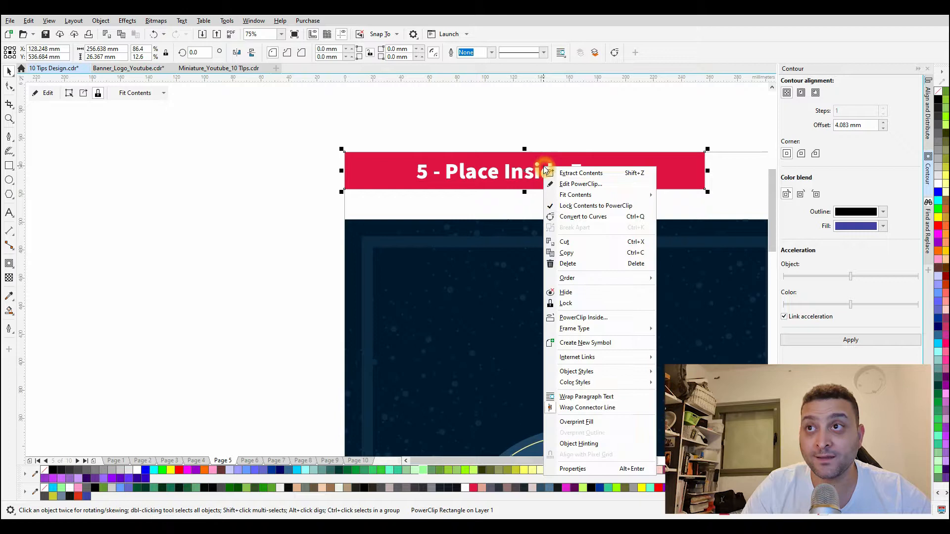
pyautogui.click(589, 173)
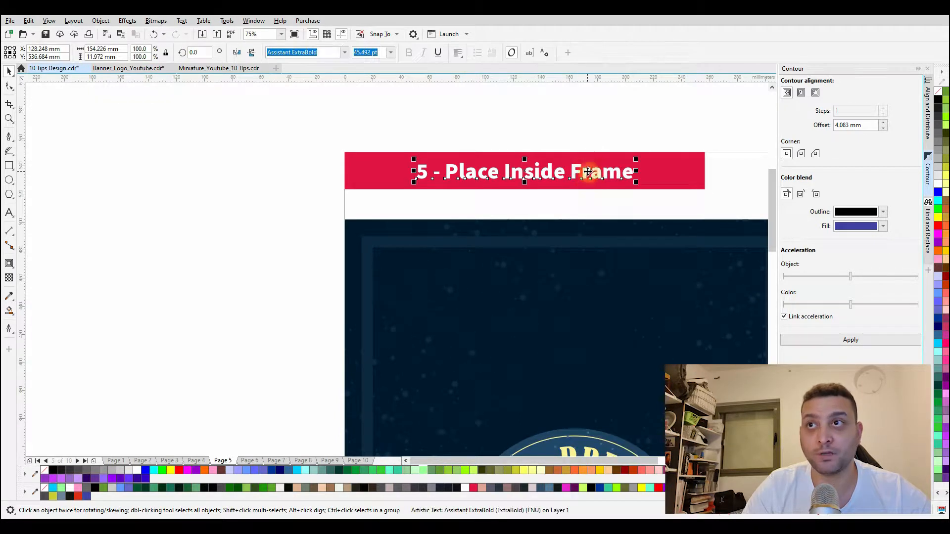
pyautogui.moveTo(573, 176); pyautogui.dragTo(543, 134)
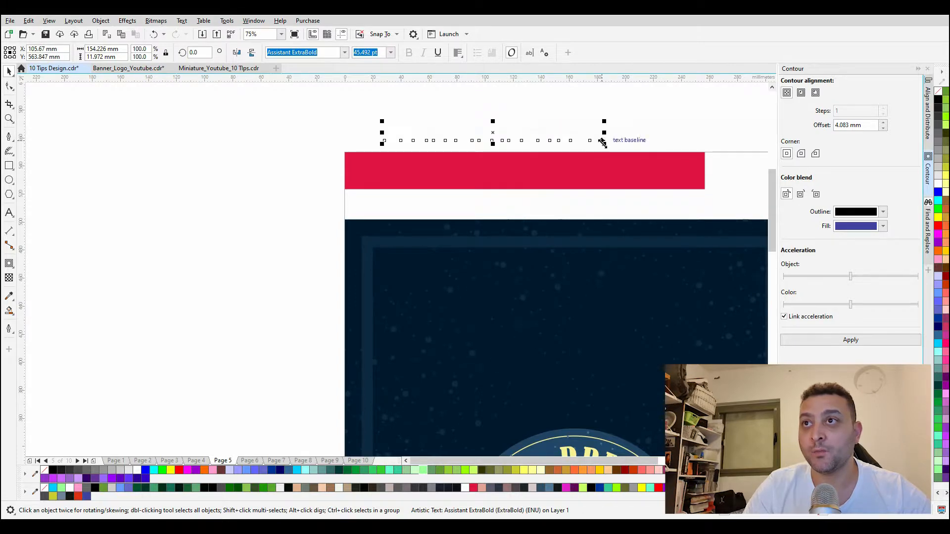
# Step: Enlarge the heading to about 67 pt, roughly 228 mm wide, and move it across the crimson bar's upper-left edge
pyautogui.moveTo(603, 143); pyautogui.dragTo(708, 152)
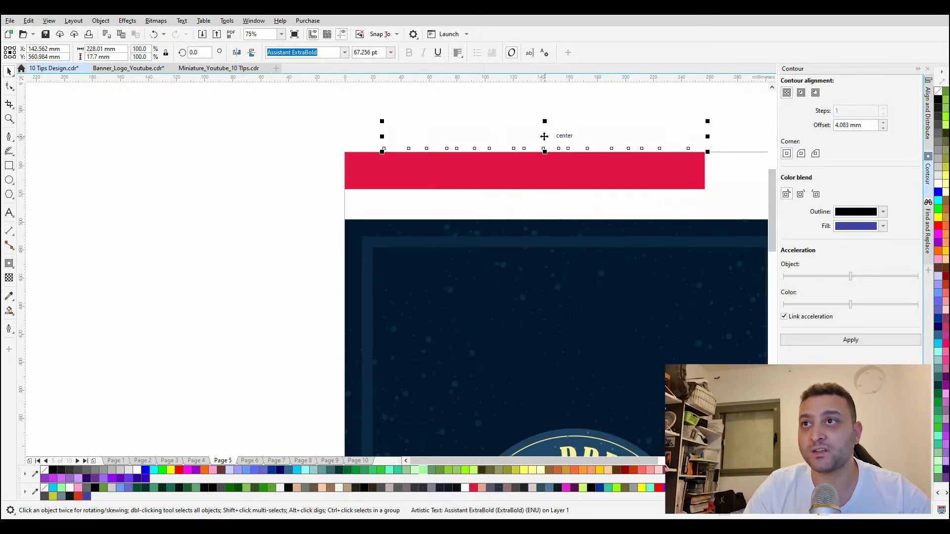
pyautogui.moveTo(544, 136); pyautogui.dragTo(491, 154)
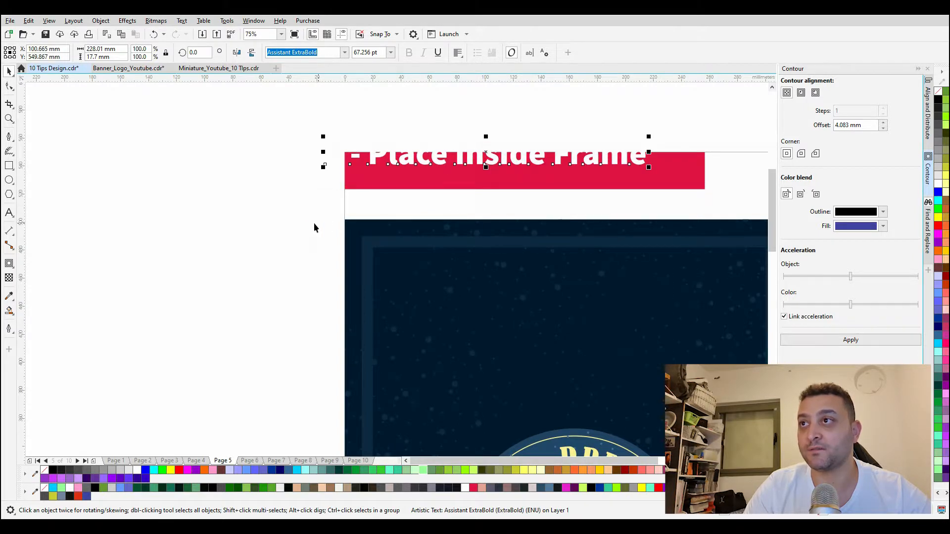
pyautogui.scroll(2, 439, 165)
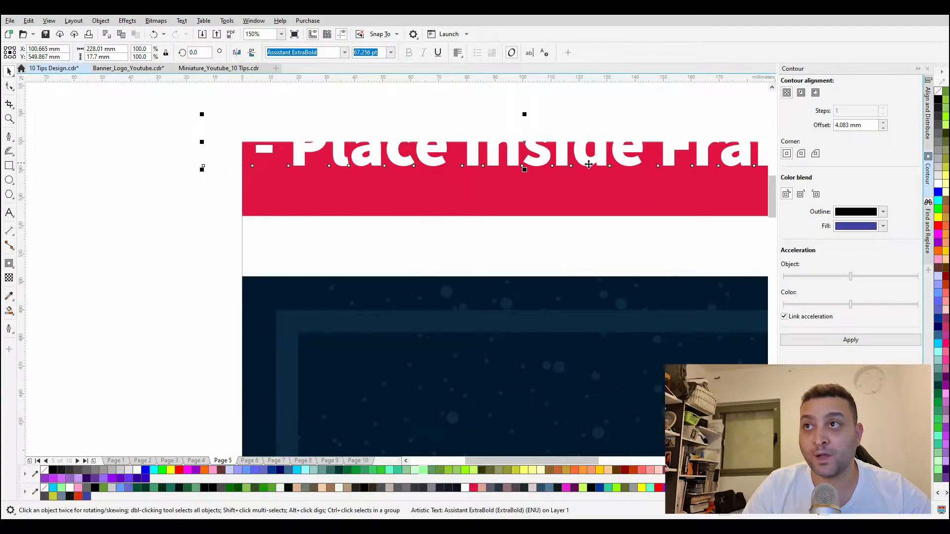
# Step: Place the enlarged heading inside the crimson bar as a PowerClip so the bar crops its overhanging parts
pyautogui.click(457, 176)
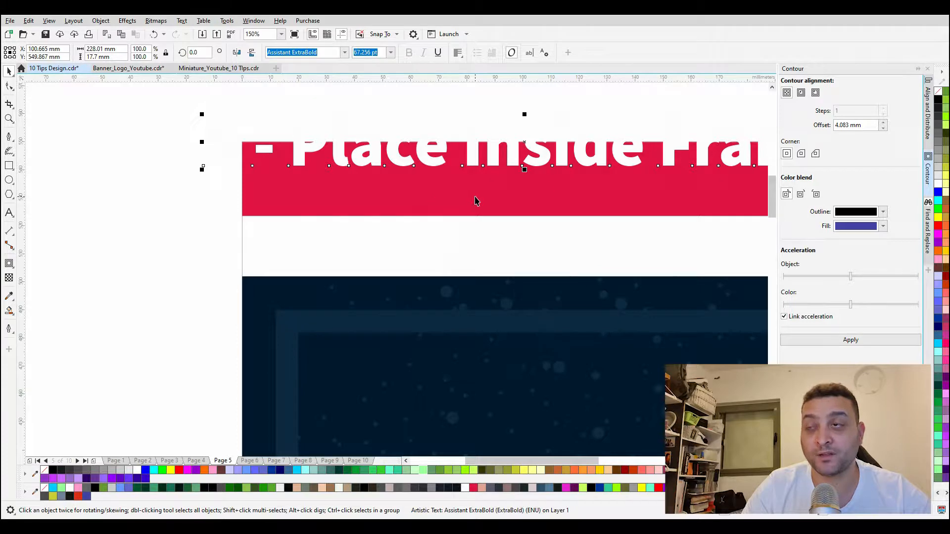
pyautogui.scroll(-2, 475, 200)
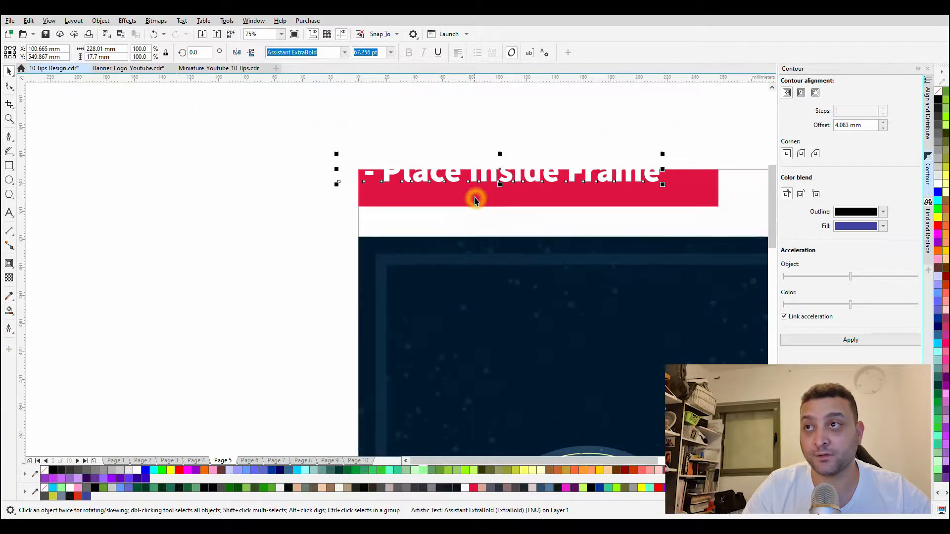
pyautogui.scroll(2, 507, 200)
pyautogui.keyDown('alt'); pyautogui.click(501, 197); pyautogui.keyUp('alt')
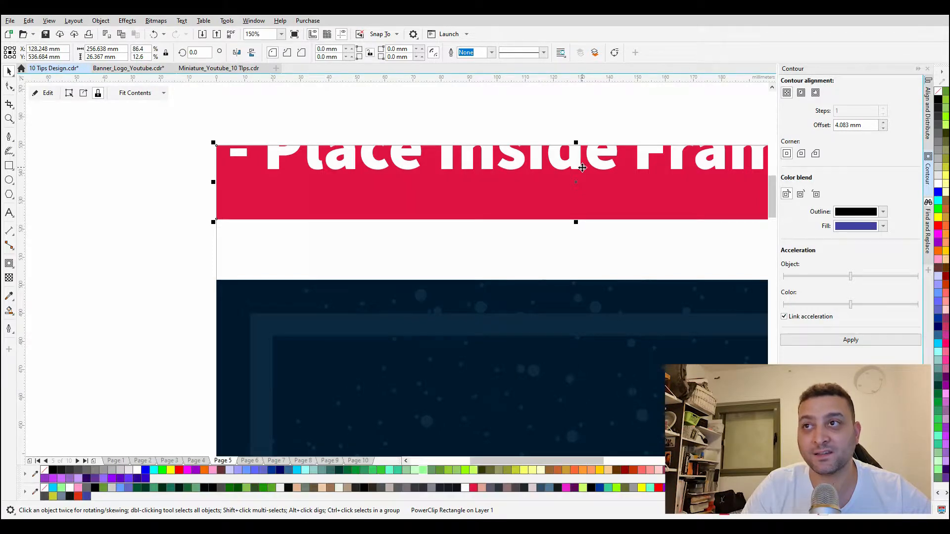
pyautogui.scroll(-1, 494, 186)
pyautogui.scroll(-2, 477, 167)
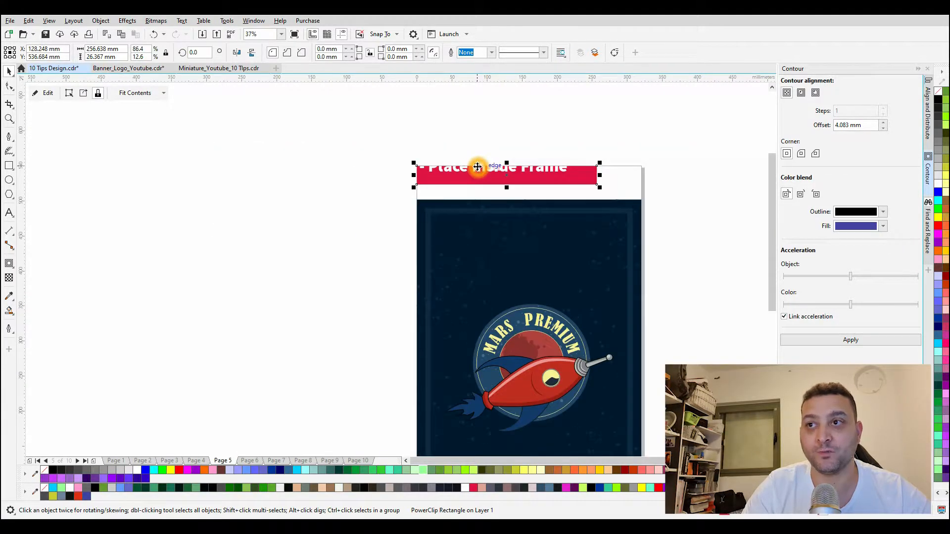
# Step: Extract the dark wavy shape from the yellow PowerClip circle in the rocket's porthole and select it
pyautogui.click(666, 263)
pyautogui.scroll(3, 546, 411)
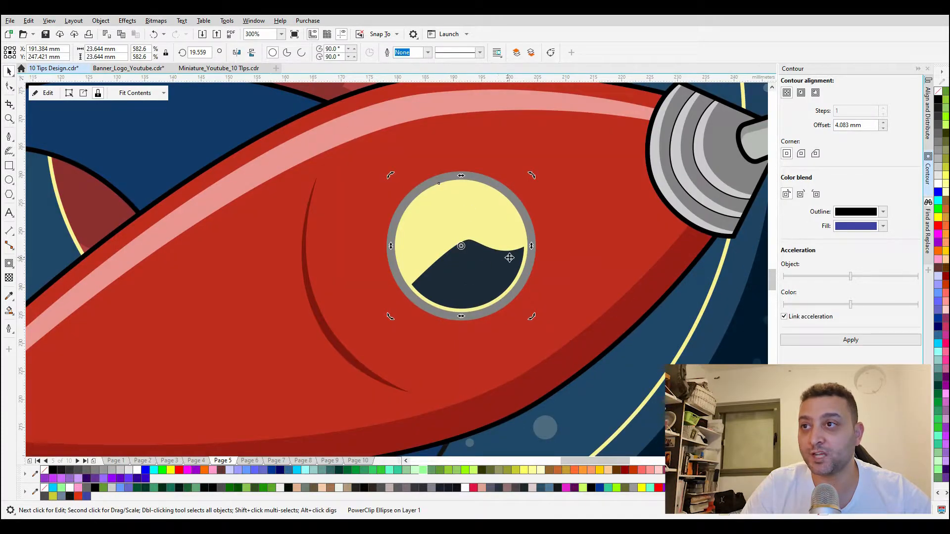
pyautogui.click(548, 255)
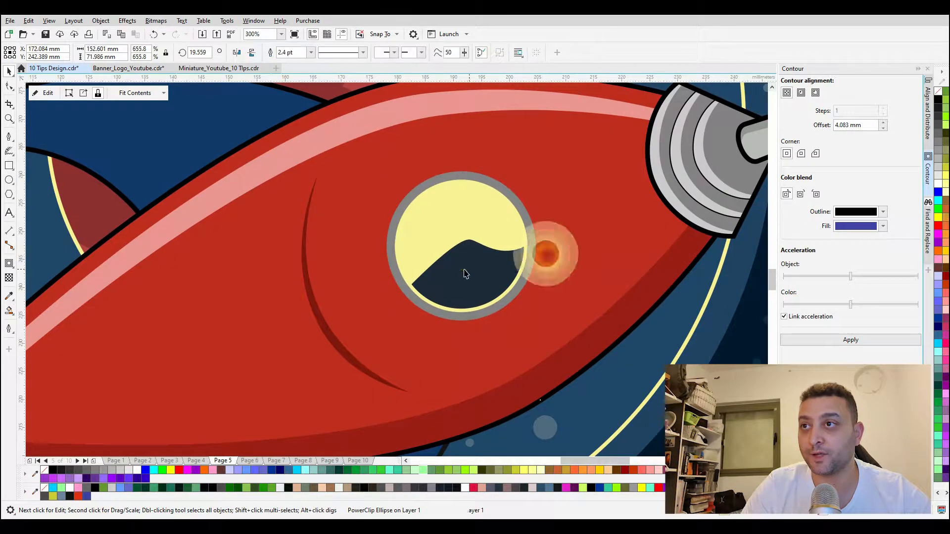
pyautogui.click(468, 270)
pyautogui.scroll(-1, 454, 264)
pyautogui.scroll(1, 472, 272)
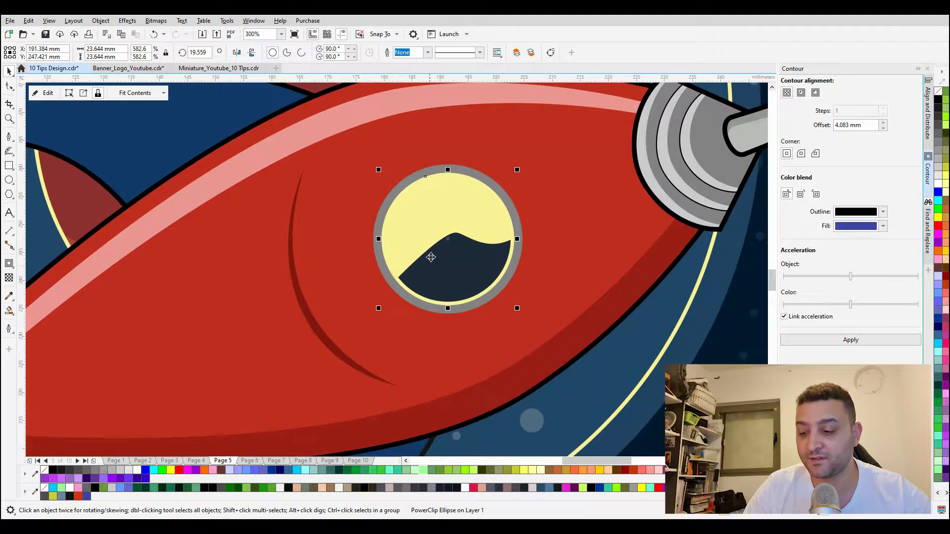
pyautogui.click(494, 267)
pyautogui.hotkey('shift', 'z')
pyautogui.click(470, 264)
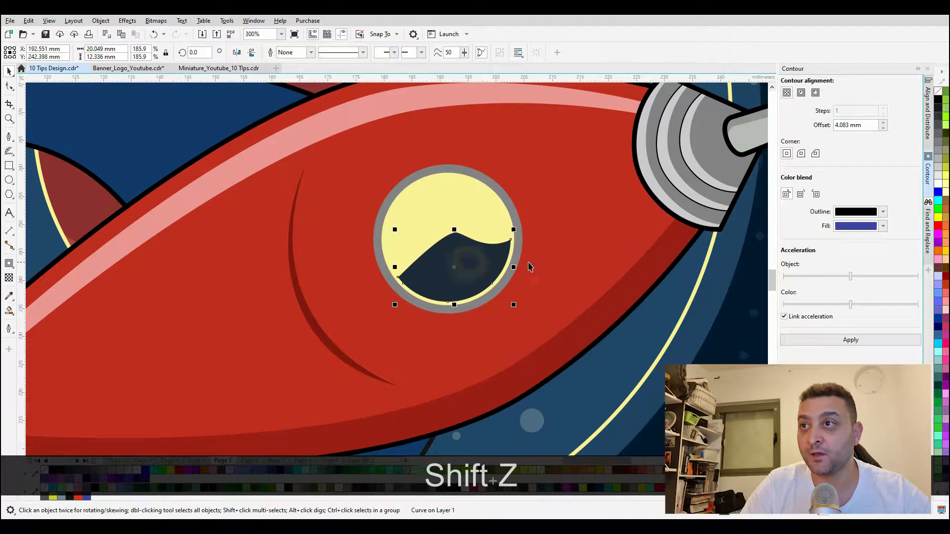
# Step: Place the dark wavy shape back inside the porthole's yellow circle as a PowerClip
pyautogui.scroll(-2, 492, 268)
pyautogui.scroll(3, 444, 278)
pyautogui.scroll(-1, 449, 259)
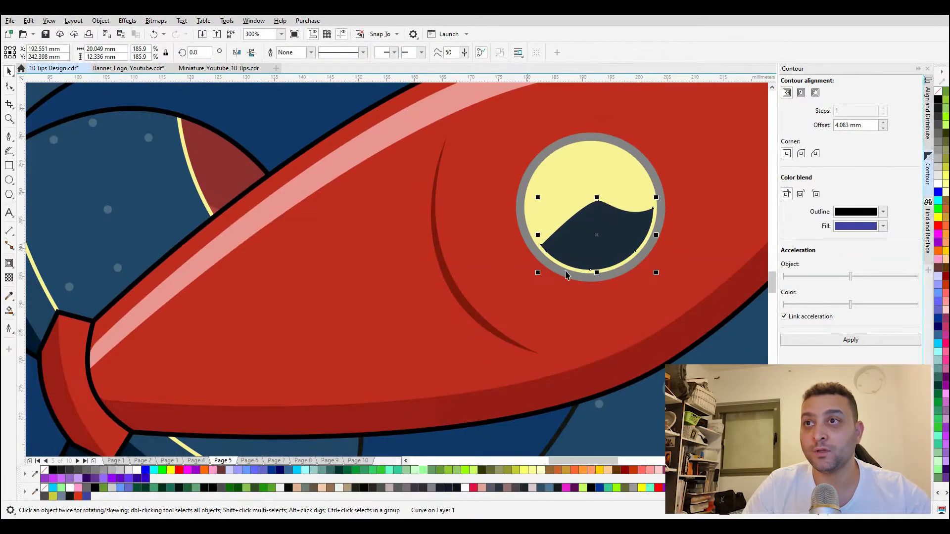
pyautogui.moveTo(622, 233)
pyautogui.mouseDown()
pyautogui.moveTo(495, 236)
pyautogui.moveTo(622, 233)
pyautogui.mouseUp()
pyautogui.scroll(-1, 545, 247)
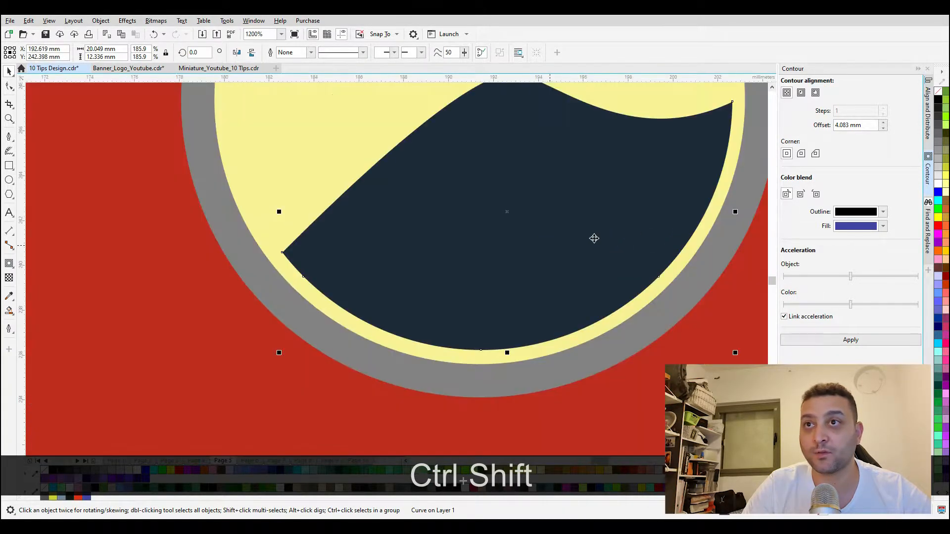
pyautogui.scroll(-2, 511, 278)
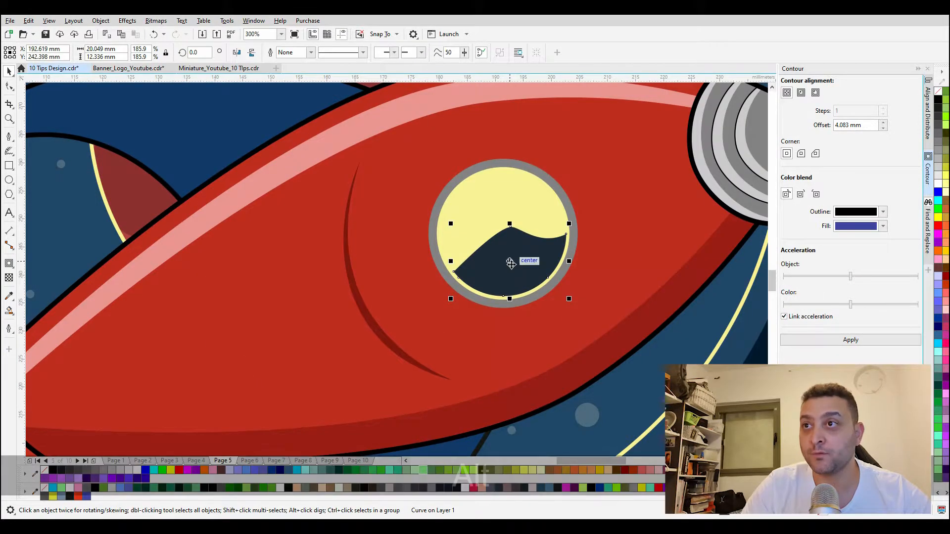
pyautogui.hotkey('alt', 'q')
pyautogui.click(492, 197)
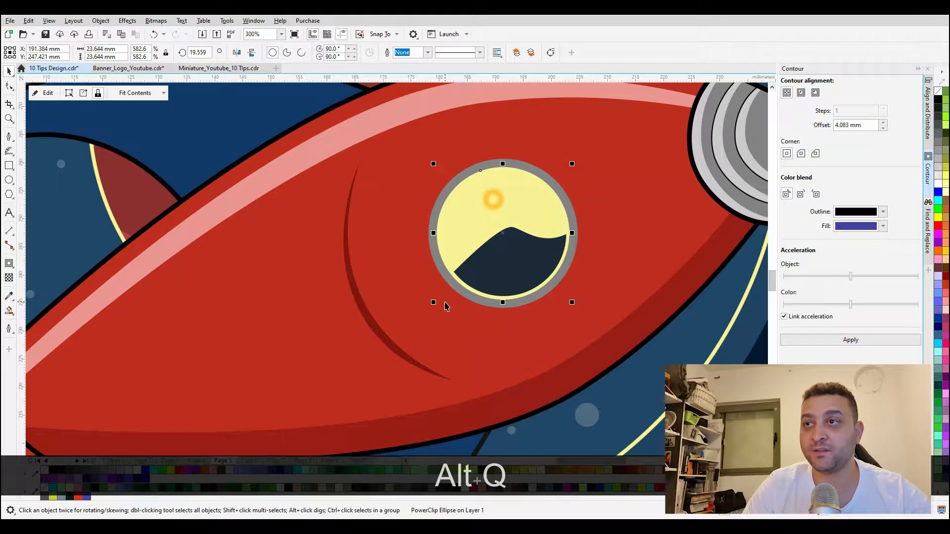
# Step: Try moving the yellow porthole circle with its clipped shape around the rocket body, and undo the moves
pyautogui.moveTo(519, 265); pyautogui.dragTo(302, 218)
pyautogui.scroll(-1, 545, 238)
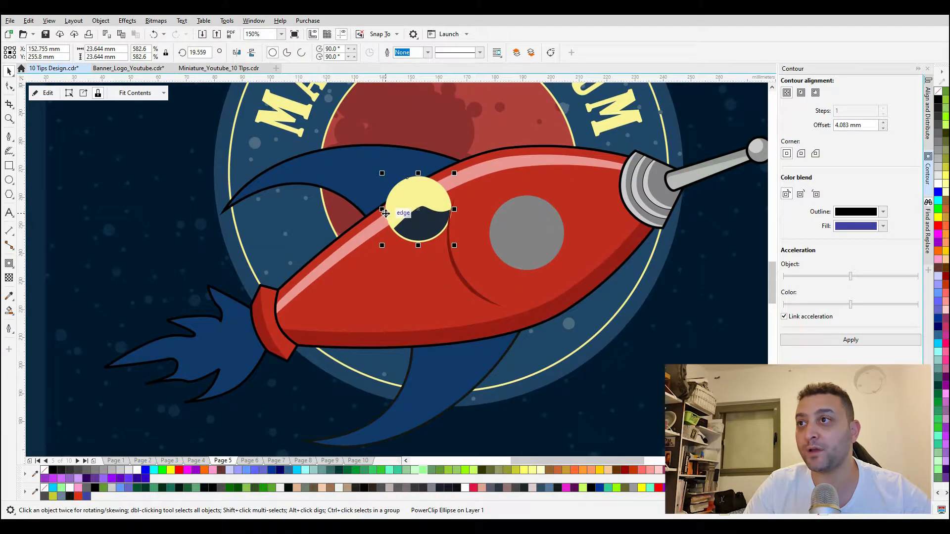
pyautogui.moveTo(450, 212); pyautogui.dragTo(547, 231)
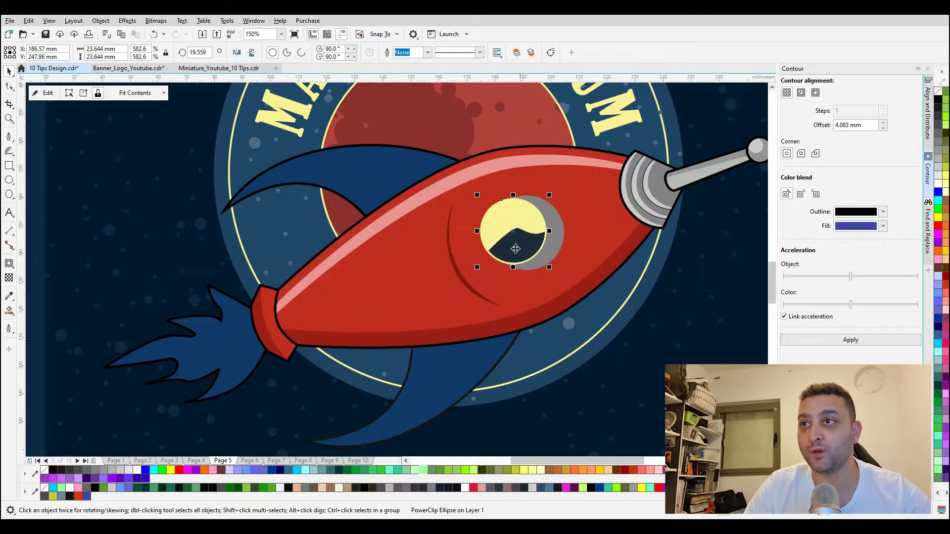
pyautogui.scroll(1, 547, 232)
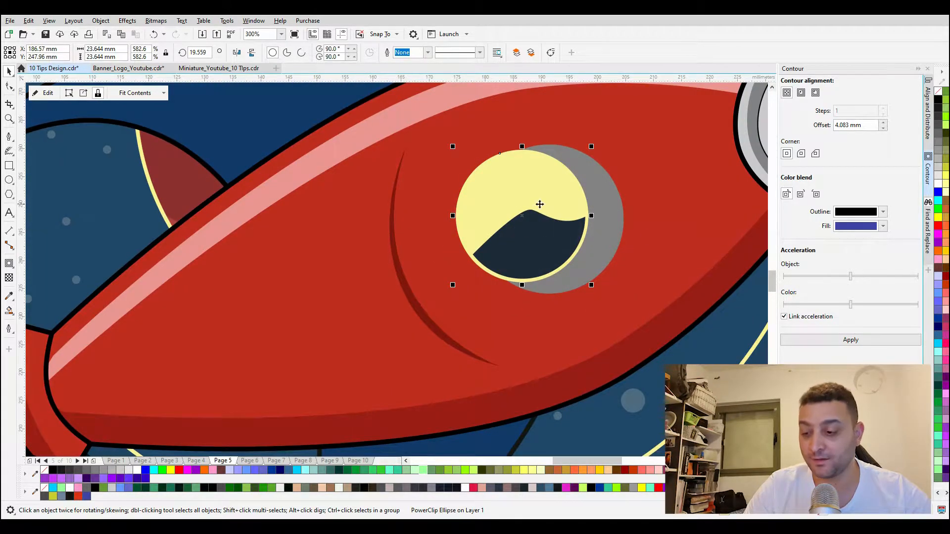
pyautogui.hotkey('ctrl', 'z')
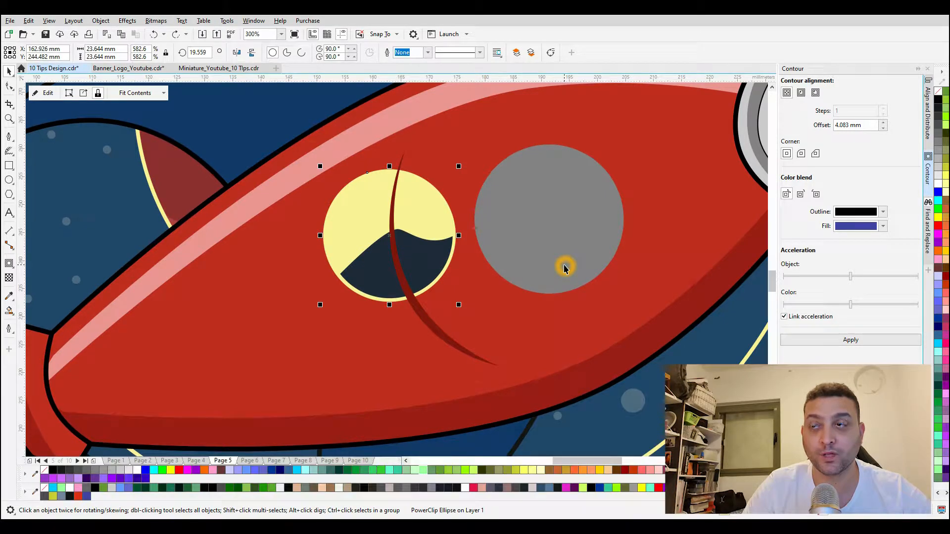
pyautogui.hotkey('ctrl', 'z')
pyautogui.hotkey('ctrl', 'z')
pyautogui.hotkey('ctrl', 'z')
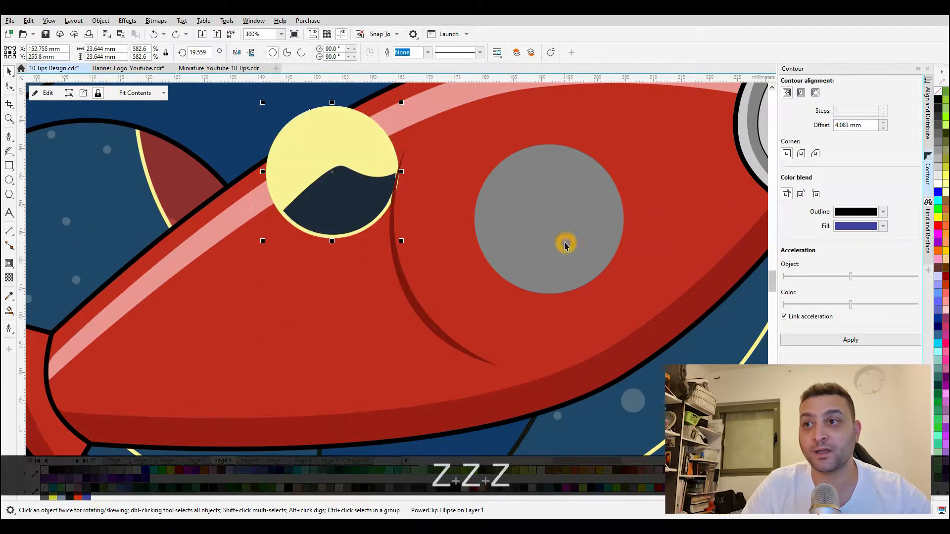
pyautogui.hotkey('ctrl', 'z')
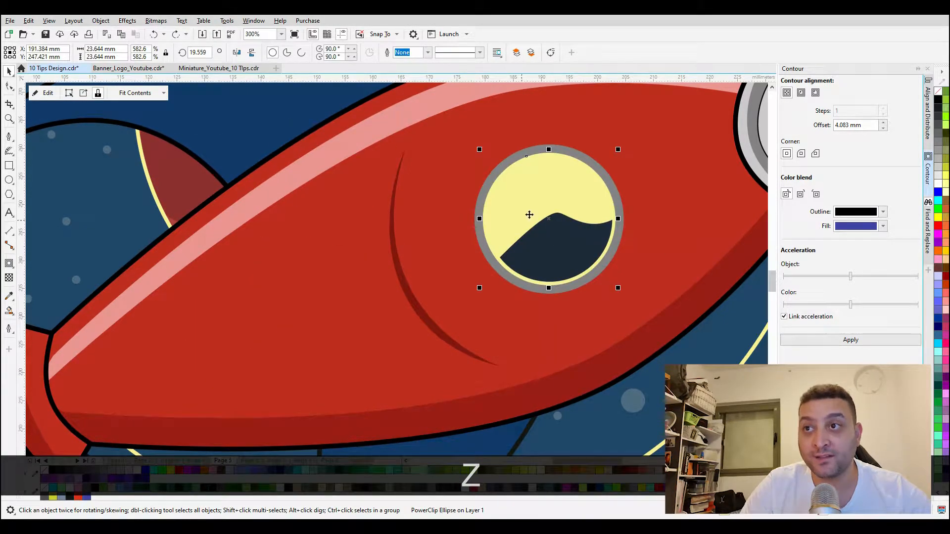
pyautogui.scroll(2, 558, 241)
pyautogui.scroll(-2, 520, 265)
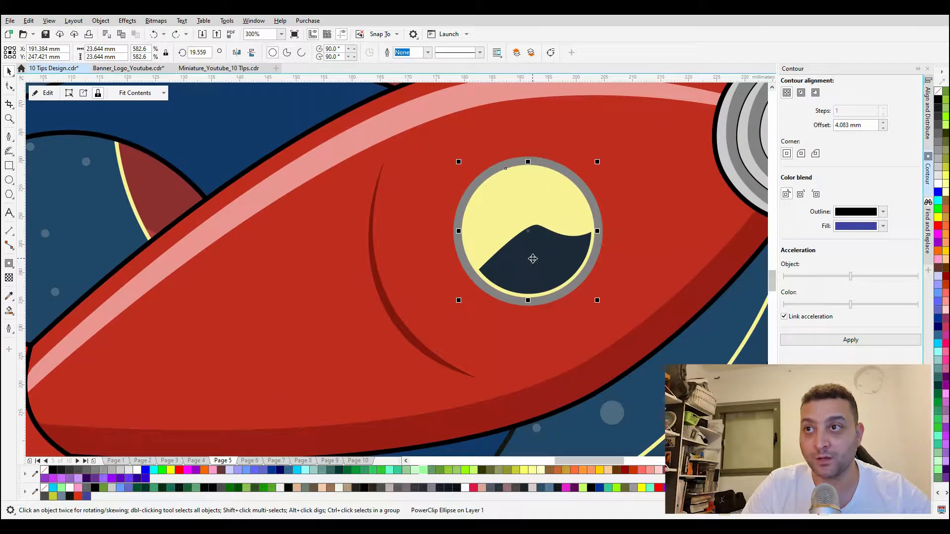
pyautogui.press('ctrl')
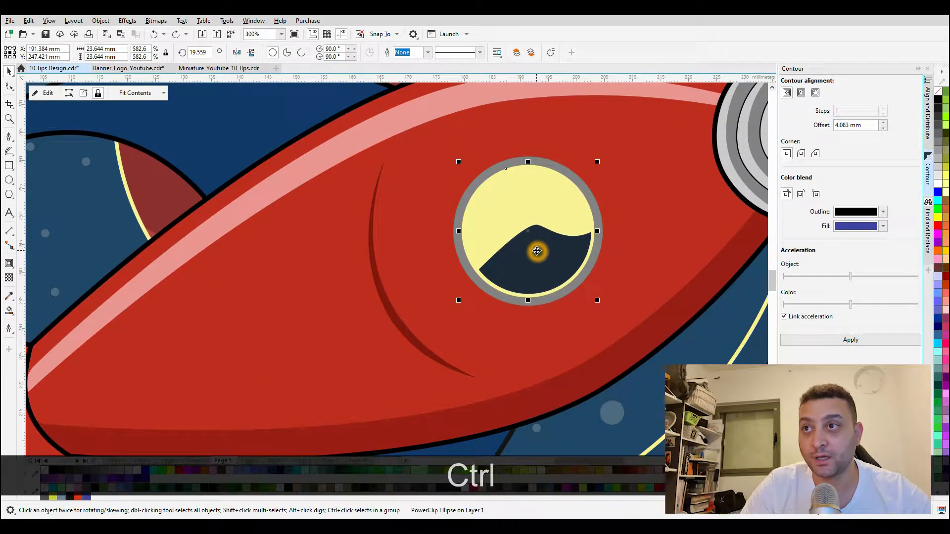
# Step: Edit the porthole PowerClip's contents, filling the dark wavy shape red and enlarging it to about 28.6 × 17.6 mm
pyautogui.keyDown('ctrl'); pyautogui.click(537, 271); pyautogui.keyUp('ctrl')
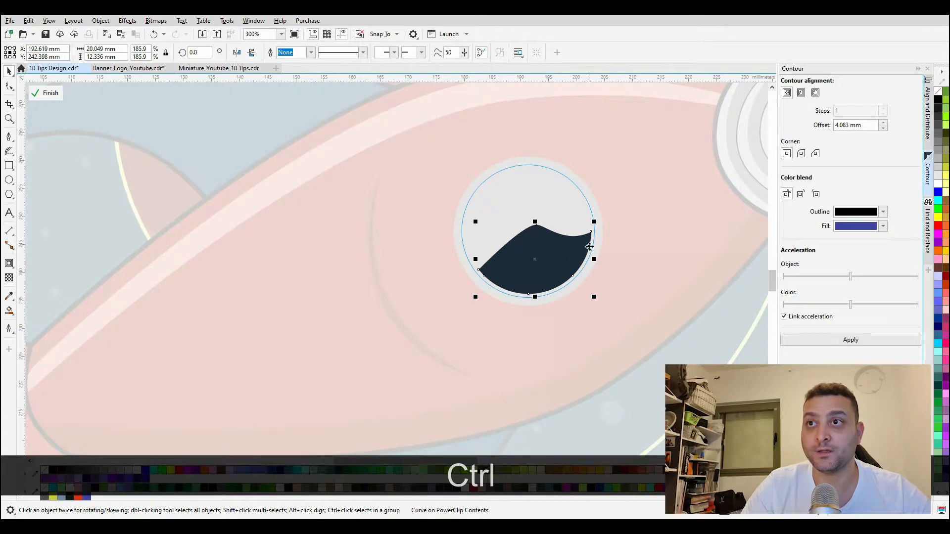
pyautogui.scroll(2, 567, 257)
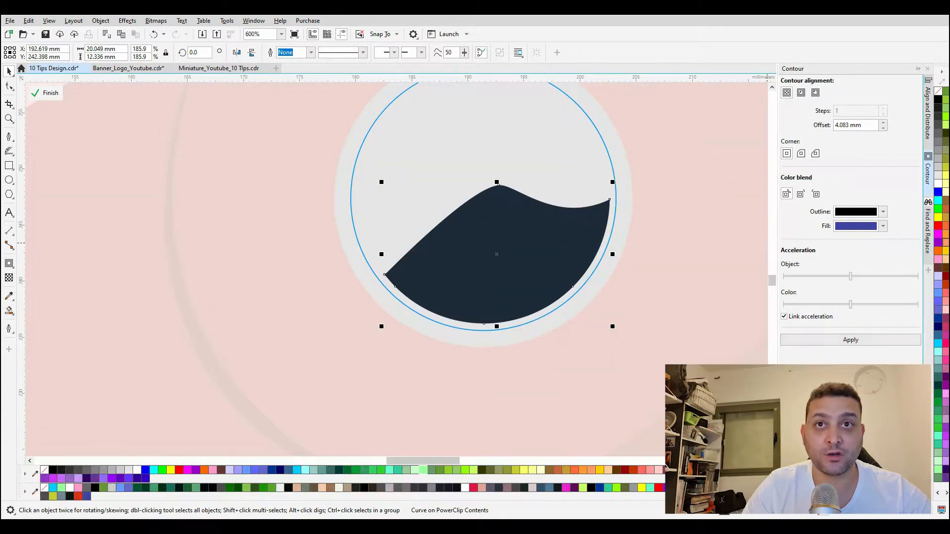
pyautogui.click(937, 226)
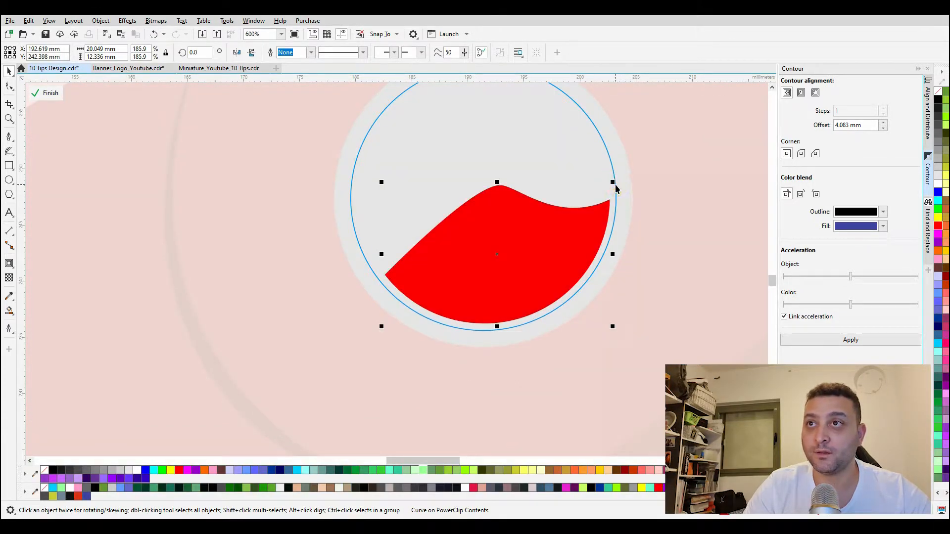
pyautogui.moveTo(615, 184); pyautogui.dragTo(710, 125)
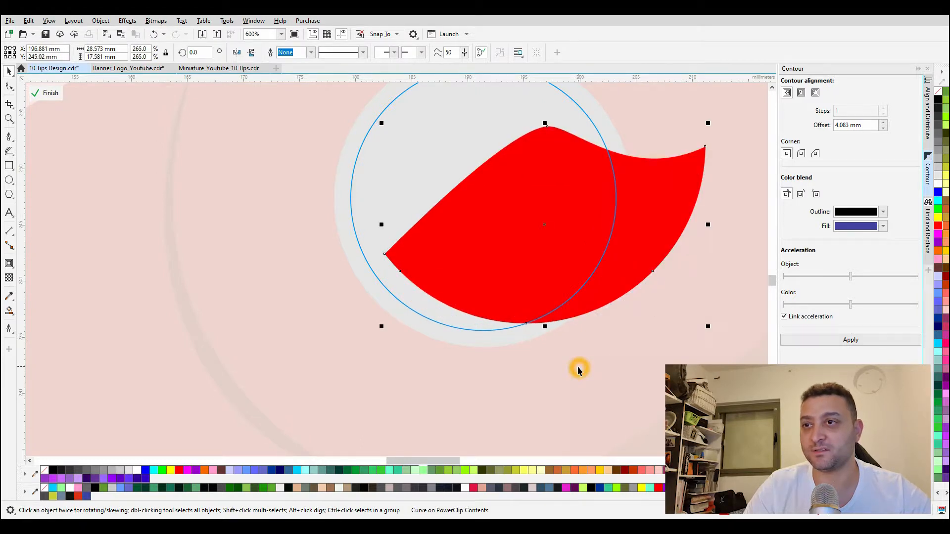
pyautogui.keyDown('ctrl'); pyautogui.click(265, 221); pyautogui.keyUp('ctrl')
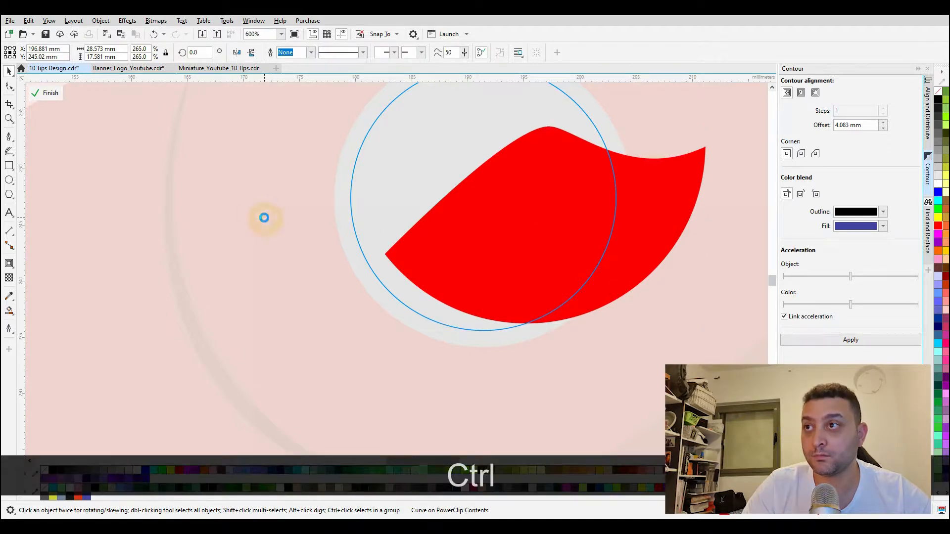
# Step: Try moving the yellow porthole circle with its clipped red shape off the gray ring, and undo the move
pyautogui.scroll(-5, 480, 240)
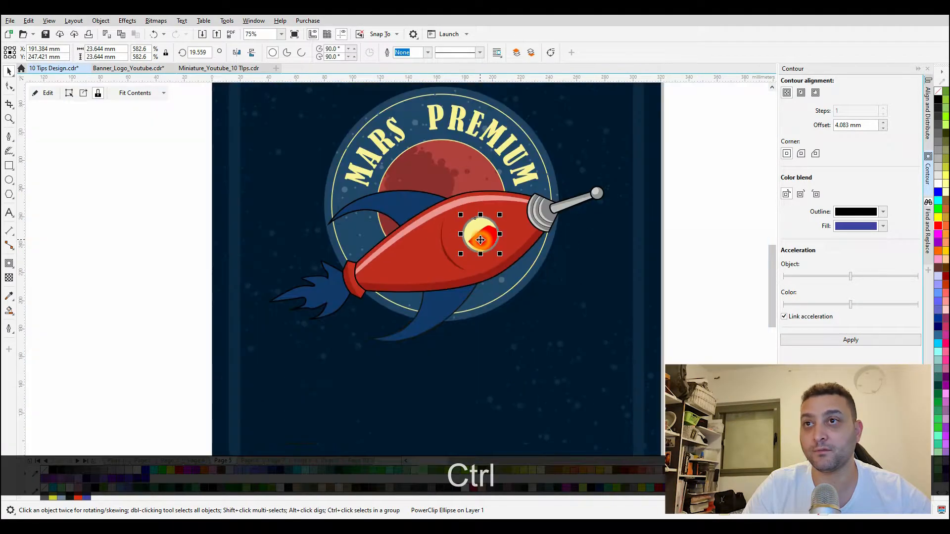
pyautogui.click(739, 219)
pyautogui.scroll(1, 463, 234)
pyautogui.moveTo(505, 237); pyautogui.dragTo(452, 270)
pyautogui.scroll(-1, 497, 236)
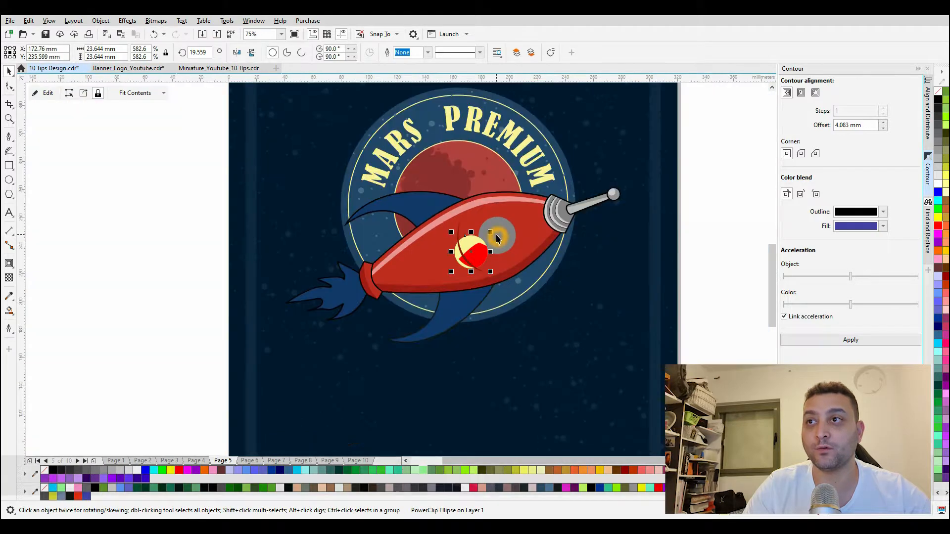
pyautogui.hotkey('ctrl', 'z')
pyautogui.scroll(-2, 475, 232)
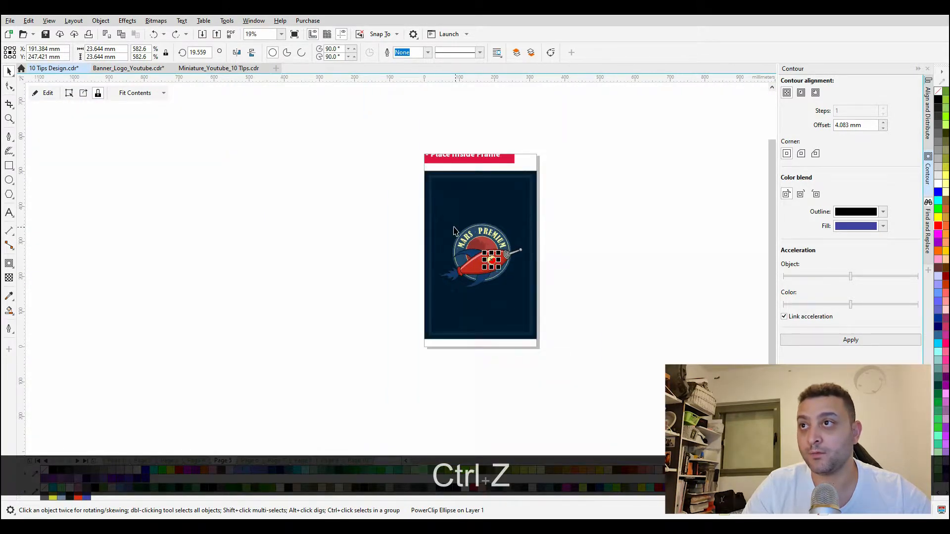
# Step: Open page 6 and check that Alignment Guides are enabled for the view
pyautogui.click(577, 249)
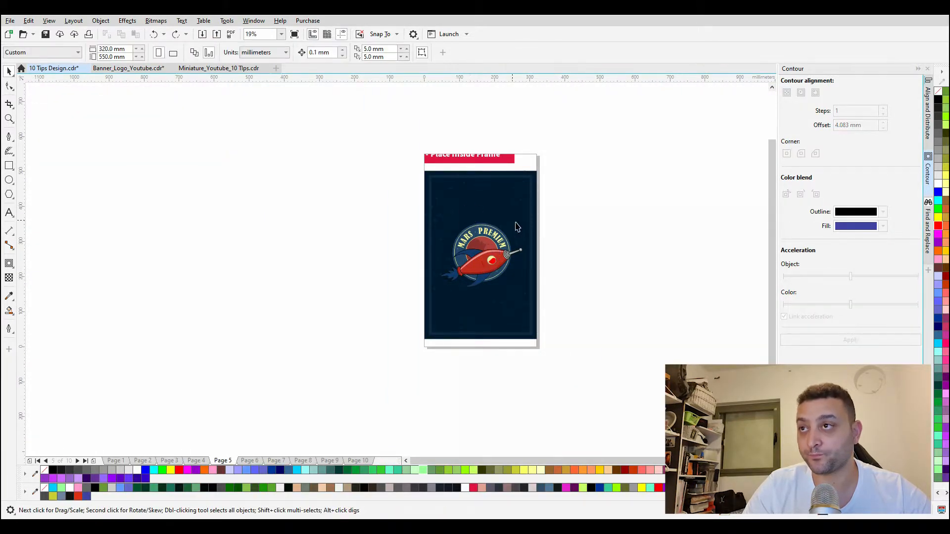
pyautogui.click(255, 462)
pyautogui.scroll(5, 465, 223)
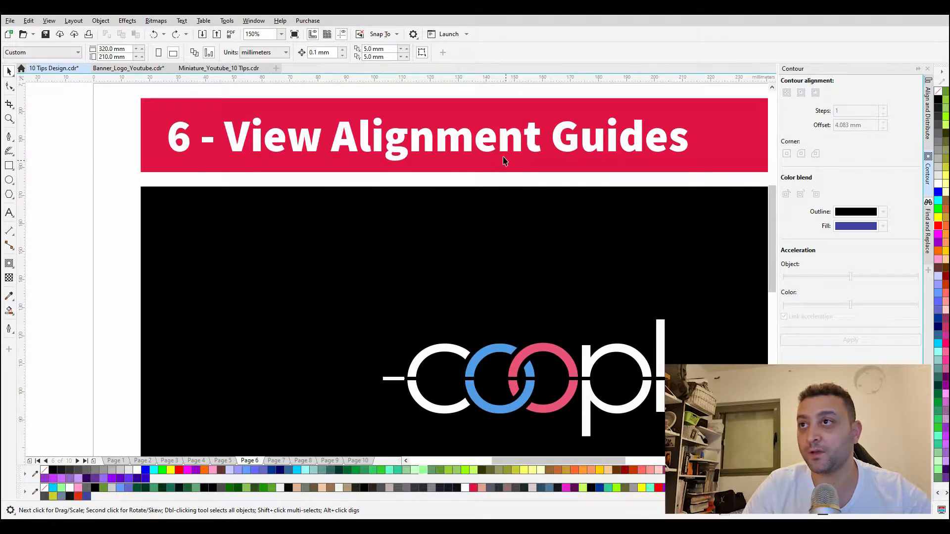
pyautogui.click(49, 21)
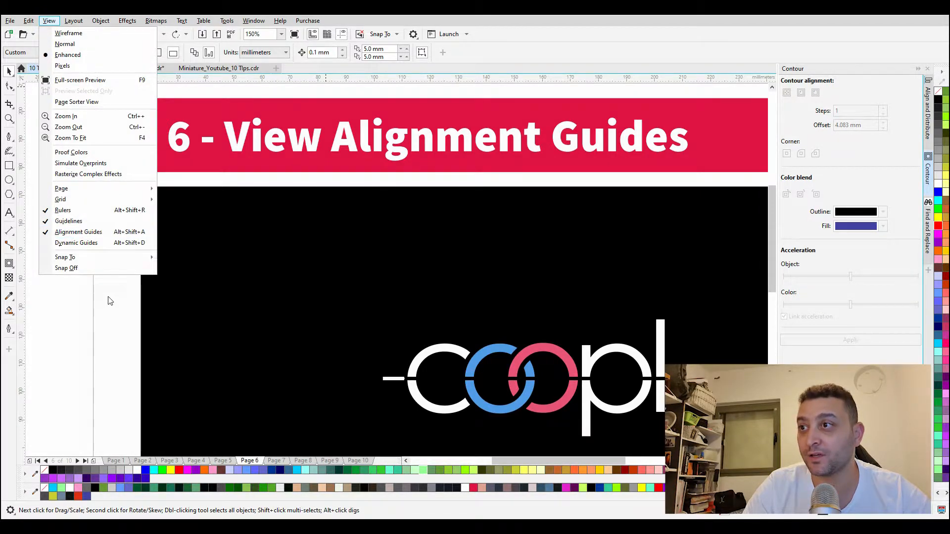
pyautogui.click(92, 232)
# Step: Try moving the small white dash before the logo's letter c with alignment guides, and undo the move
pyautogui.scroll(4, 426, 415)
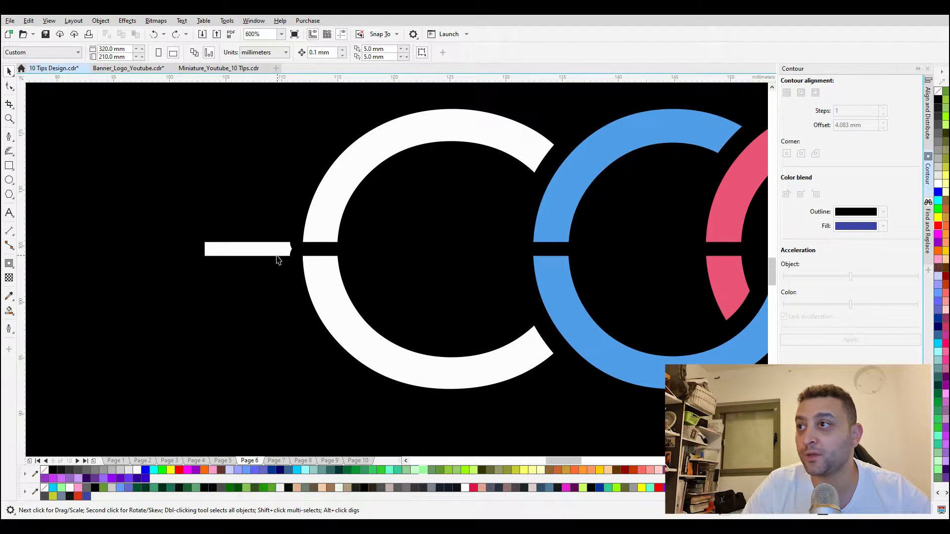
pyautogui.click(261, 249)
pyautogui.scroll(2, 242, 249)
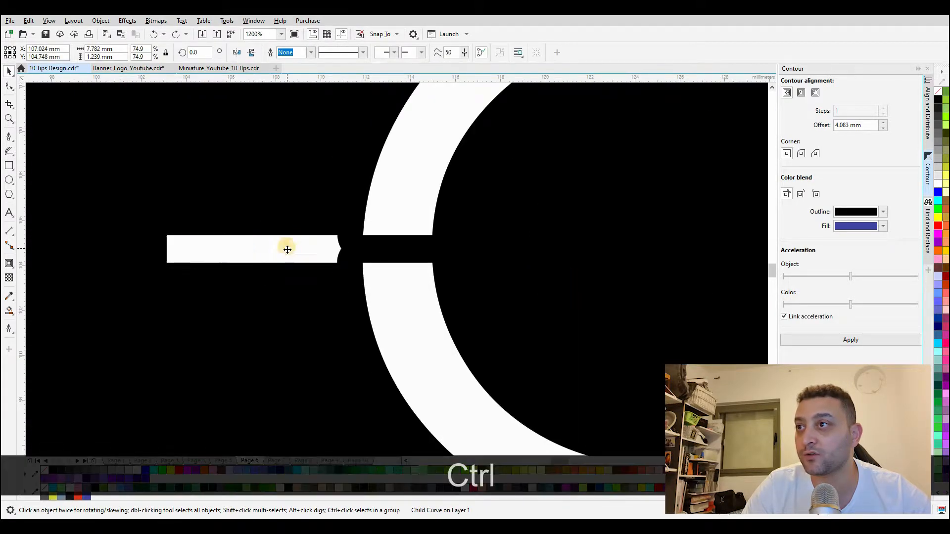
pyautogui.moveTo(287, 248); pyautogui.dragTo(286, 194)
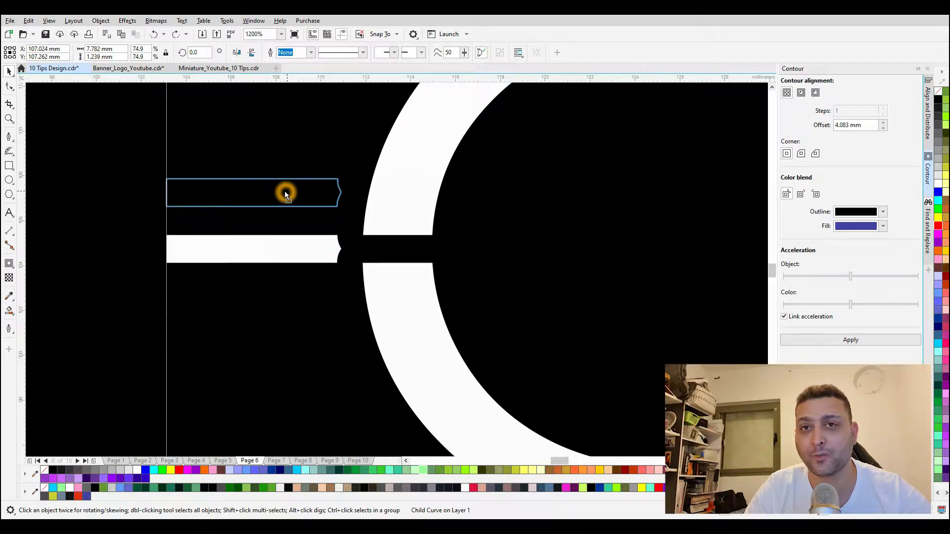
pyautogui.moveTo(285, 192); pyautogui.dragTo(292, 253)
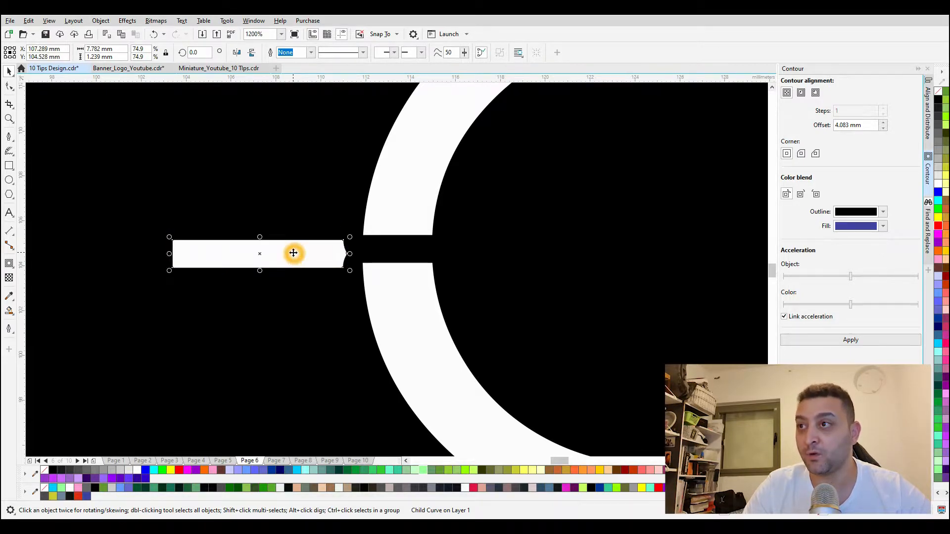
pyautogui.hotkey('ctrl', 'z')
# Step: Move the white arrow after the logo's letter l down by about 9.3 mm, keeping it vertically aligned with its original place
pyautogui.scroll(-8, 293, 253)
pyautogui.scroll(4, 307, 251)
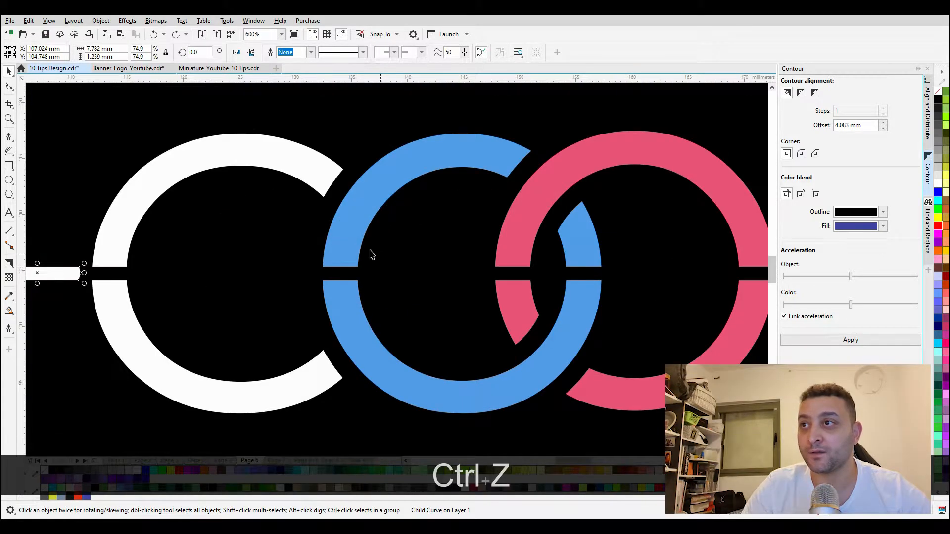
pyautogui.click(344, 244)
pyautogui.scroll(-3, 344, 245)
pyautogui.scroll(3, 467, 266)
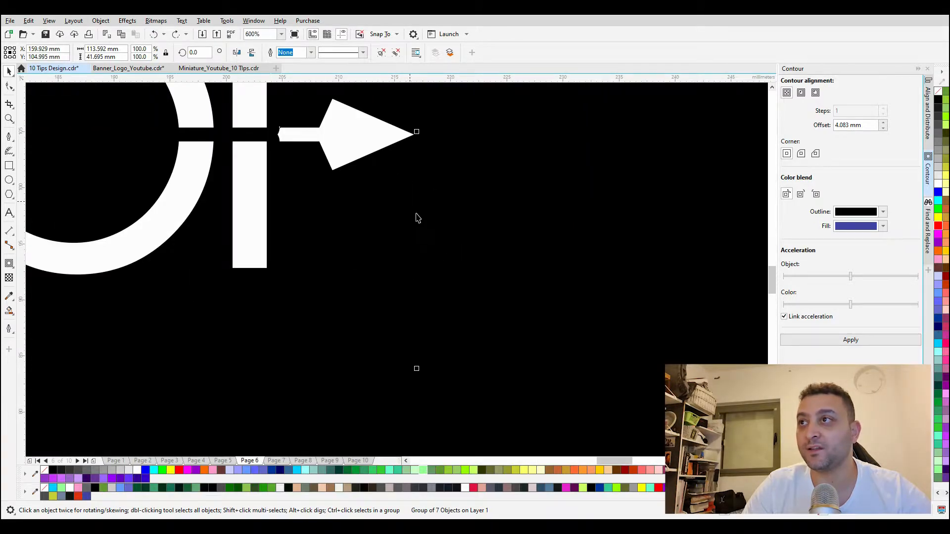
pyautogui.keyDown('ctrl'); pyautogui.click(346, 140); pyautogui.keyUp('ctrl')
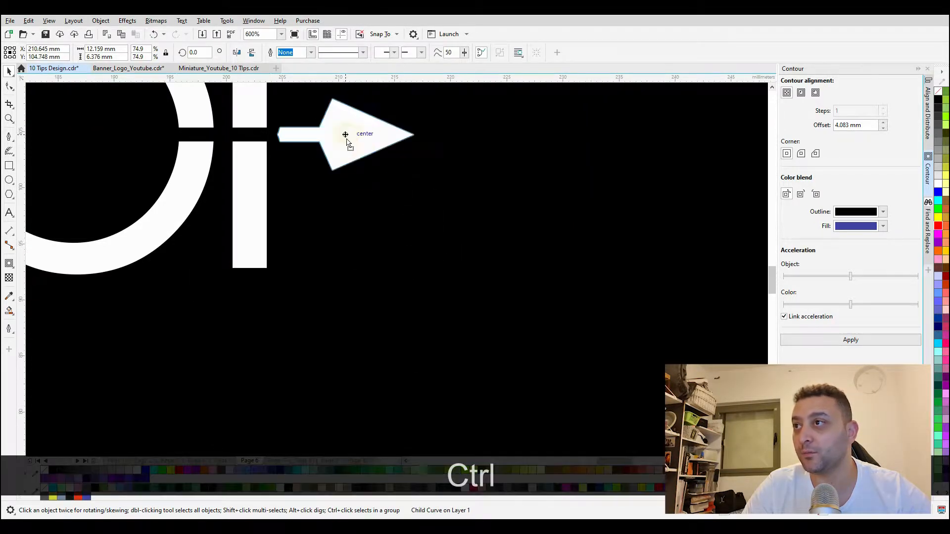
pyautogui.moveTo(347, 140); pyautogui.dragTo(347, 242)
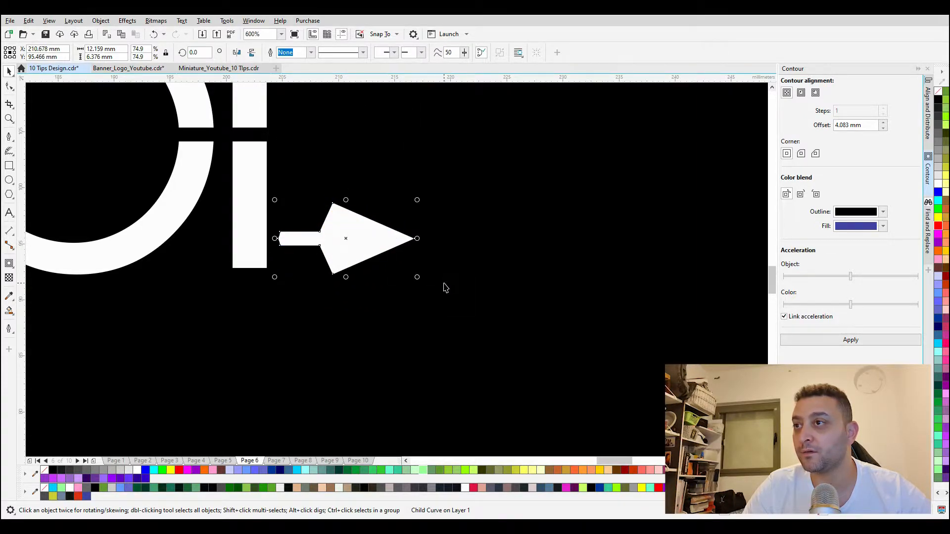
# Step: Ungroup all objects of the coopl logo
pyautogui.scroll(-2, 444, 288)
pyautogui.scroll(2, 365, 255)
pyautogui.click(346, 233)
pyautogui.rightClick(354, 230)
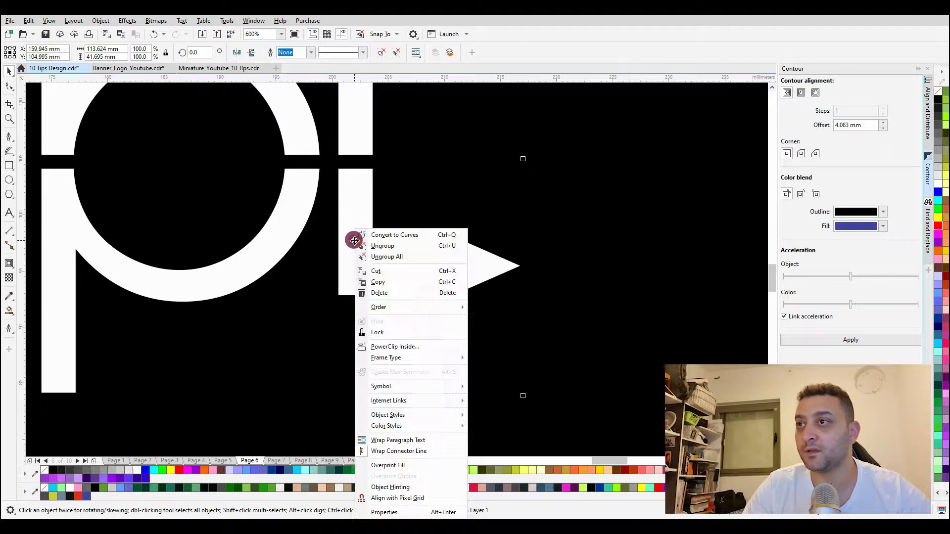
pyautogui.click(387, 256)
# Step: Move the white arrow so its lowest corner lines up with the bottom edge of the letter l
pyautogui.click(446, 270)
pyautogui.scroll(2, 446, 269)
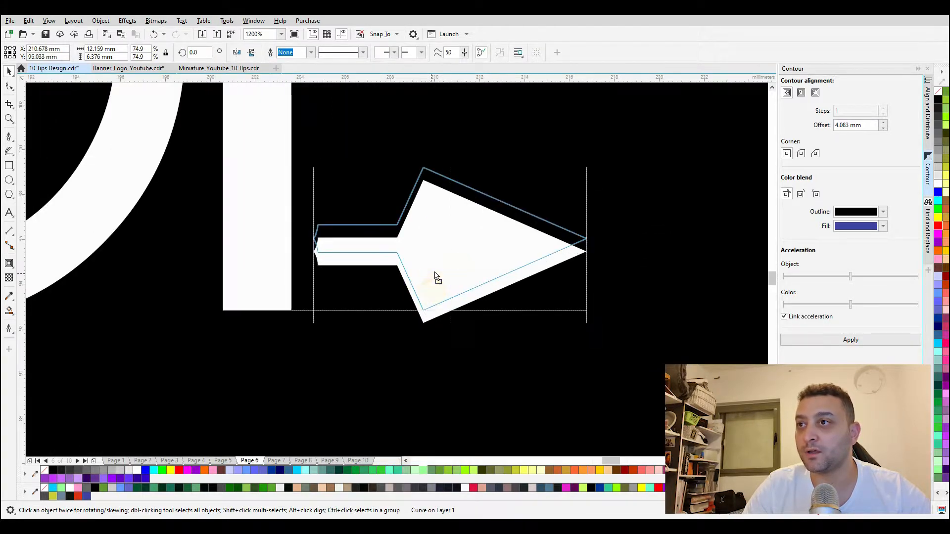
pyautogui.moveTo(436, 276)
pyautogui.mouseDown()
pyautogui.moveTo(445, 287)
pyautogui.moveTo(426, 275)
pyautogui.mouseUp()
pyautogui.click(249, 245)
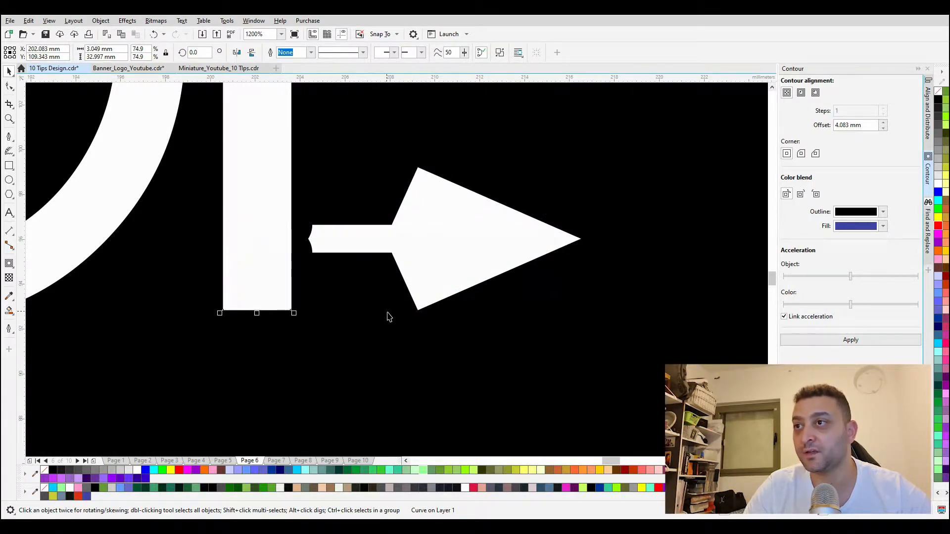
# Step: Move the white arrow up so its highest corner lines up with the top edge of the letter l
pyautogui.scroll(-4, 388, 317)
pyautogui.moveTo(400, 288); pyautogui.dragTo(401, 143)
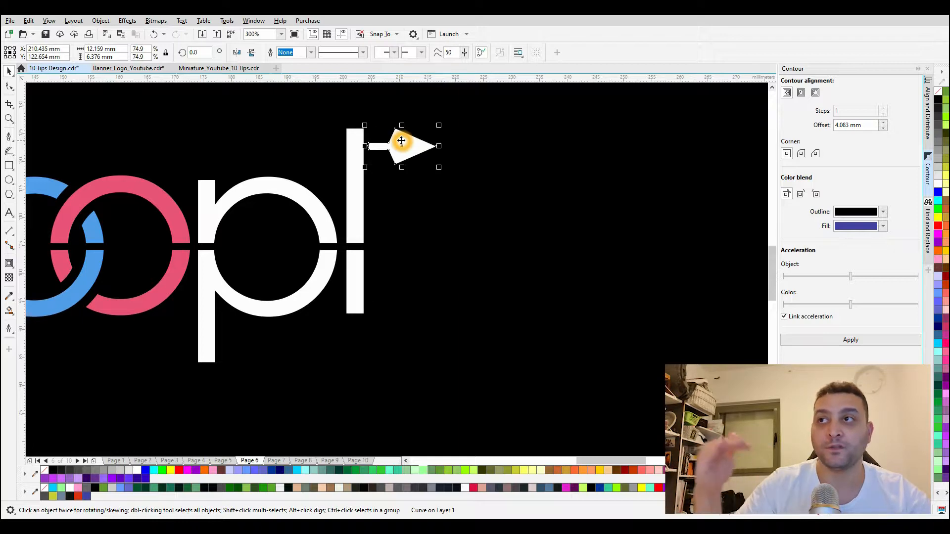
pyautogui.click(350, 141)
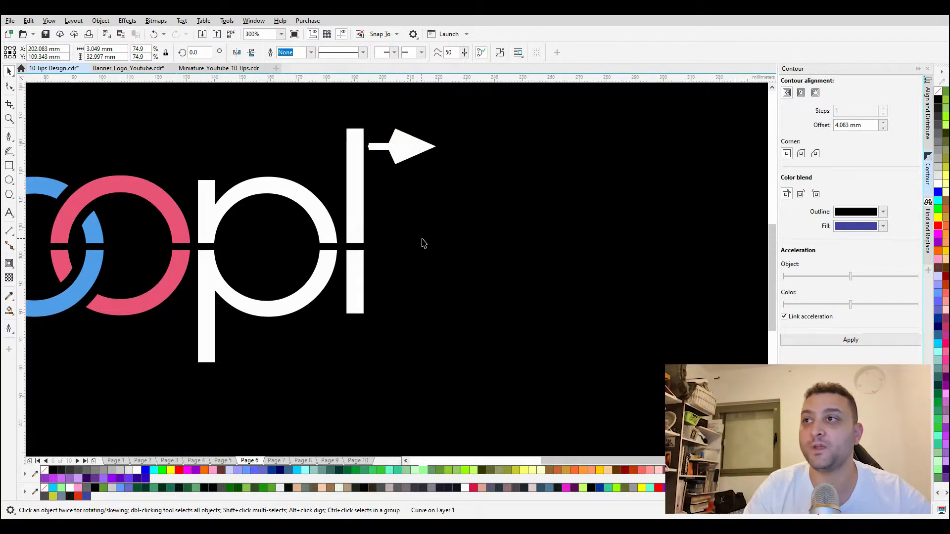
# Step: Open page 7 and select the purple photo of the outstretched hand
pyautogui.scroll(-4, 422, 244)
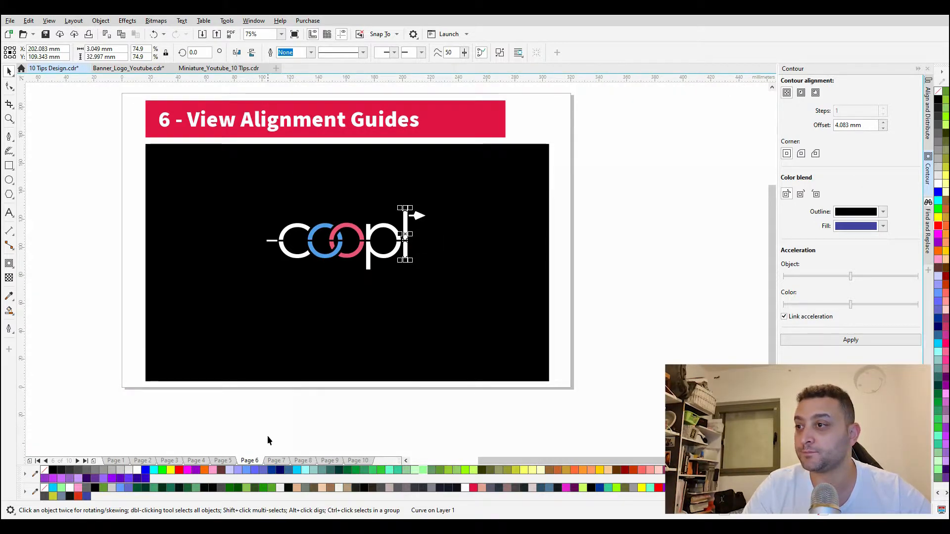
pyautogui.click(276, 461)
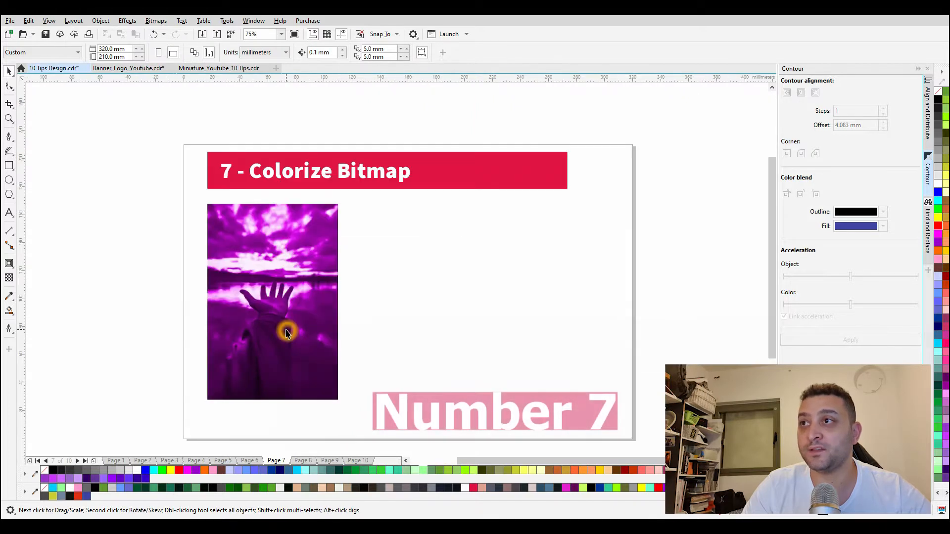
pyautogui.click(357, 177)
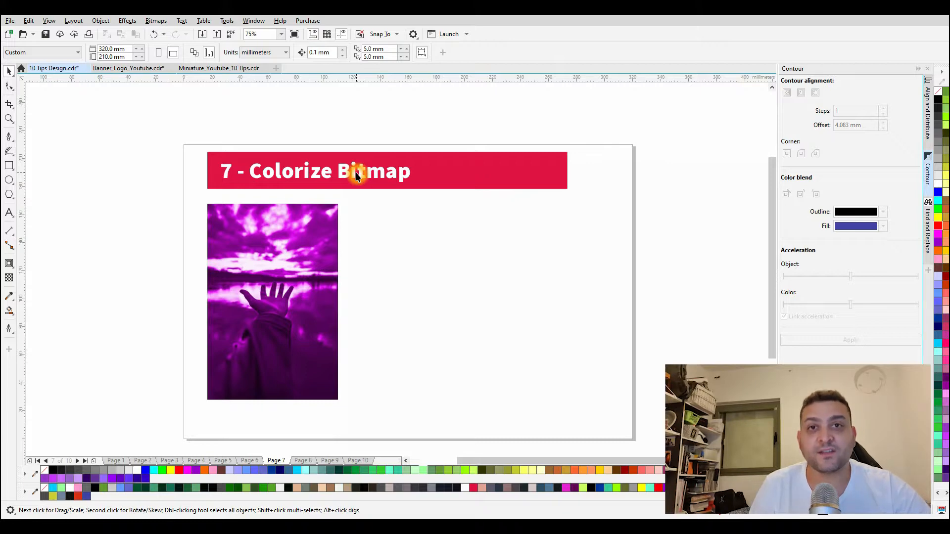
pyautogui.click(263, 278)
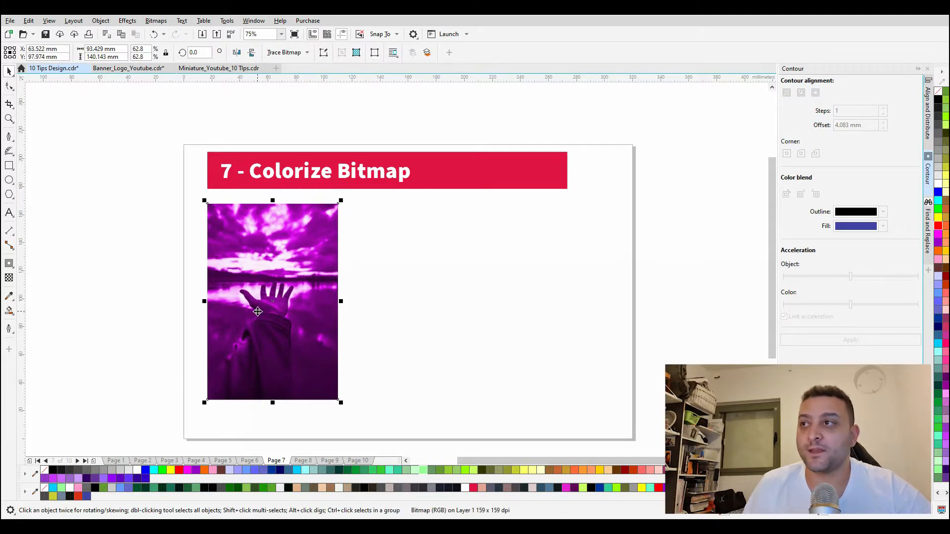
pyautogui.scroll(2, 257, 313)
pyautogui.scroll(-2, 346, 271)
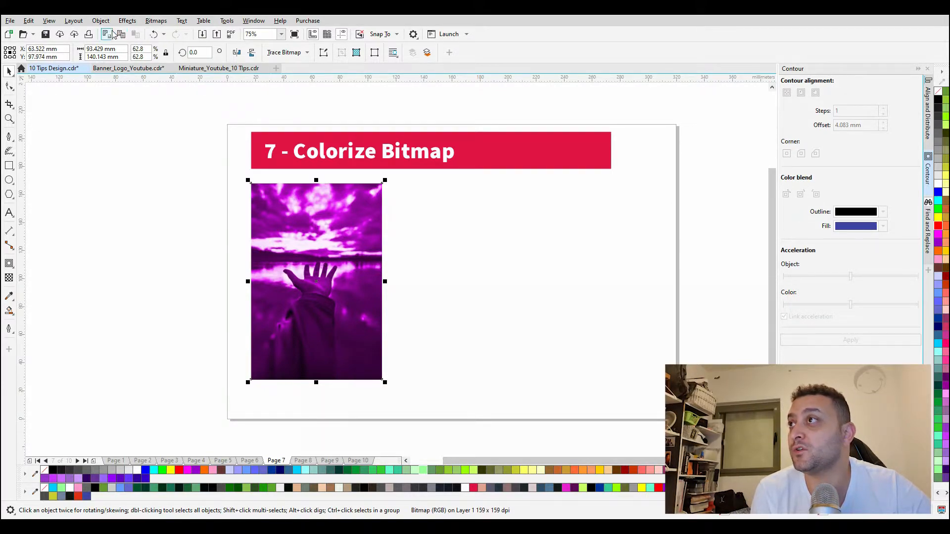
# Step: Apply the Colorize effect to the hand photo with hue 29 and saturation 35, and deselect it
pyautogui.click(127, 21)
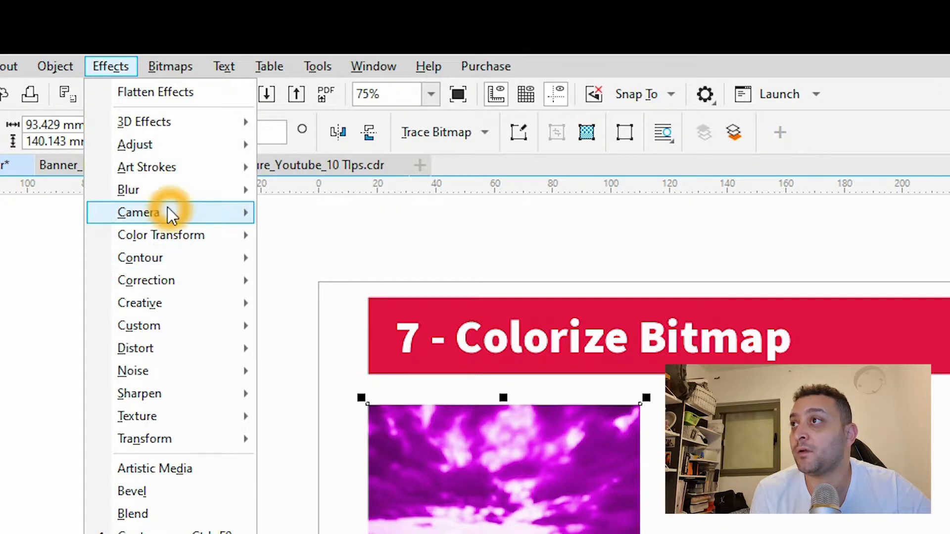
pyautogui.moveTo(155, 91)
pyautogui.click(311, 216)
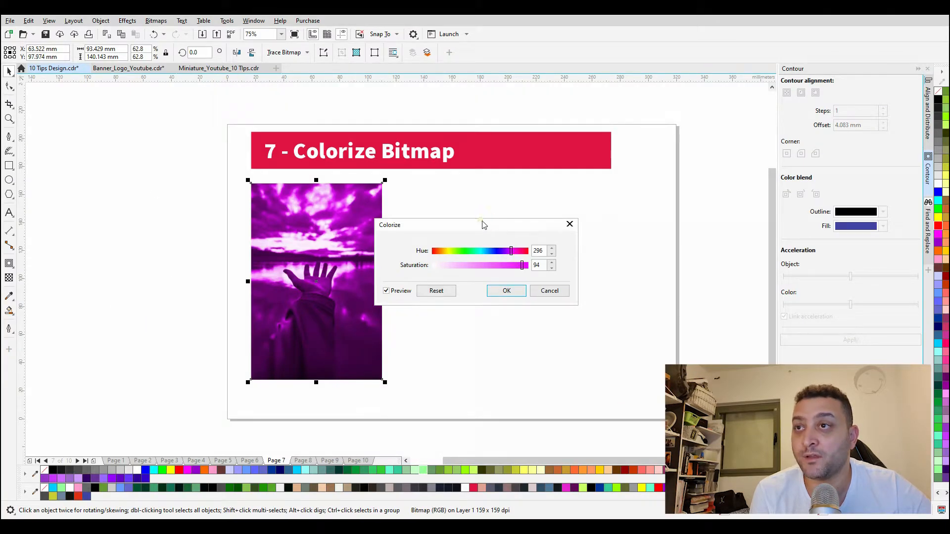
pyautogui.moveTo(484, 225); pyautogui.dragTo(518, 206)
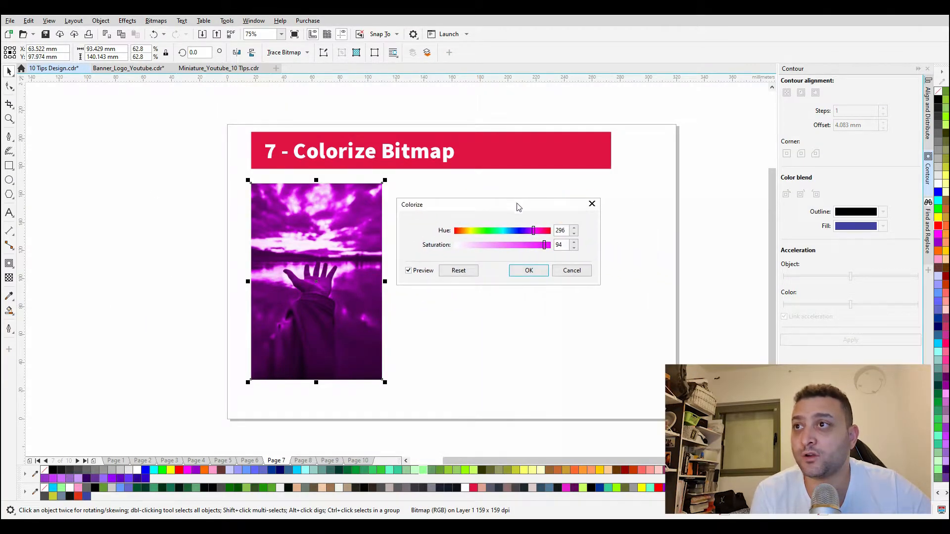
pyautogui.click(462, 231)
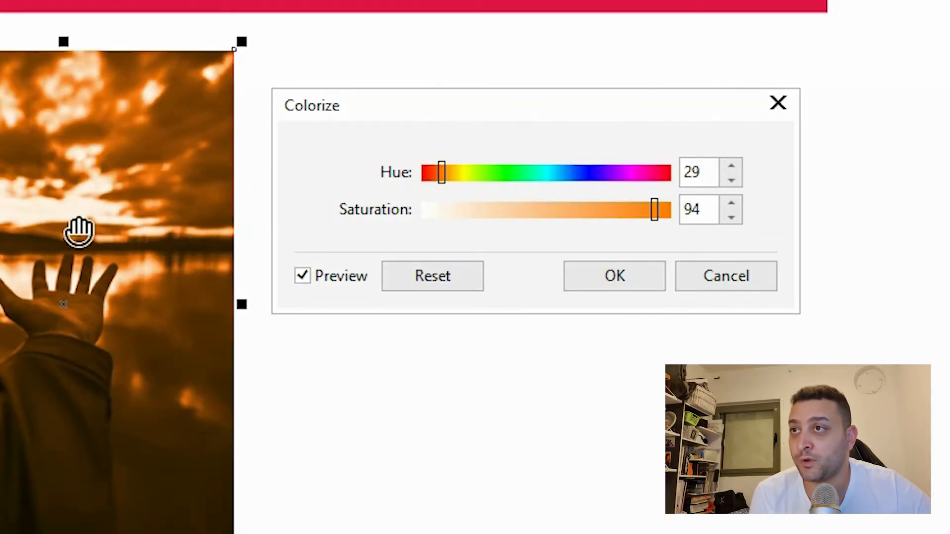
pyautogui.moveTo(655, 212); pyautogui.dragTo(509, 219)
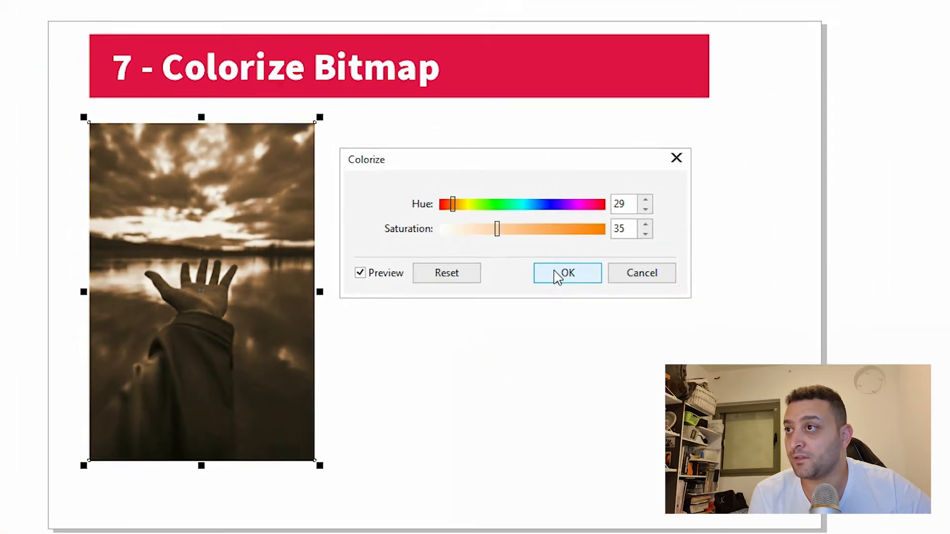
pyautogui.click(615, 276)
pyautogui.click(512, 277)
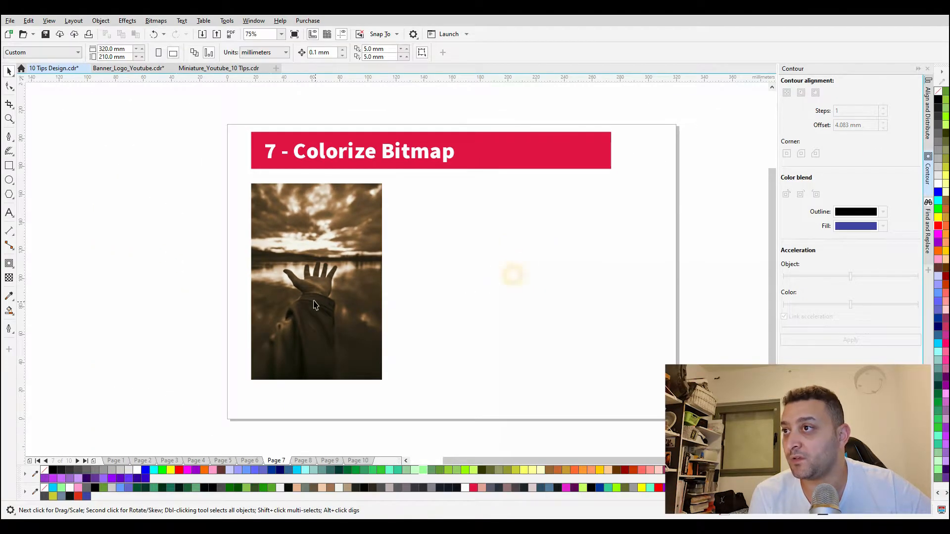
pyautogui.scroll(2, 314, 304)
pyautogui.scroll(-2, 336, 270)
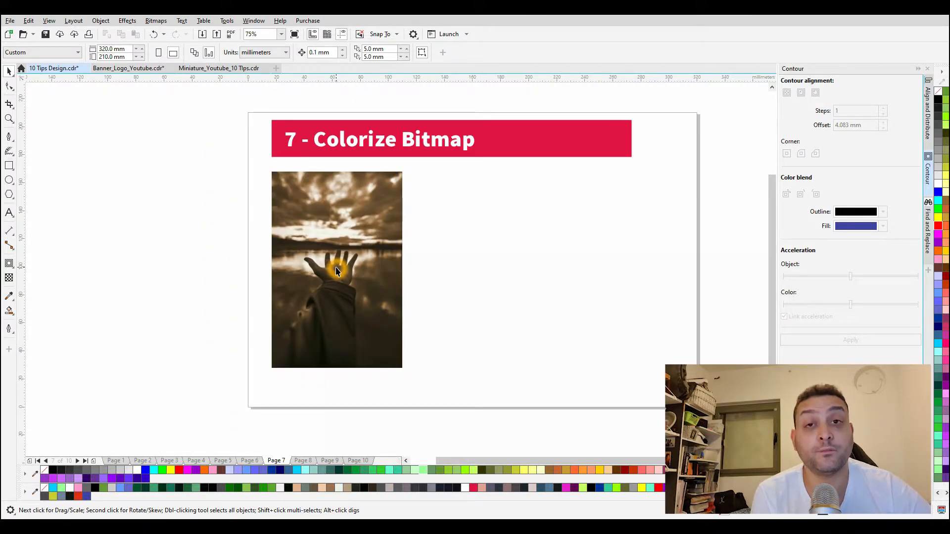
pyautogui.click(373, 263)
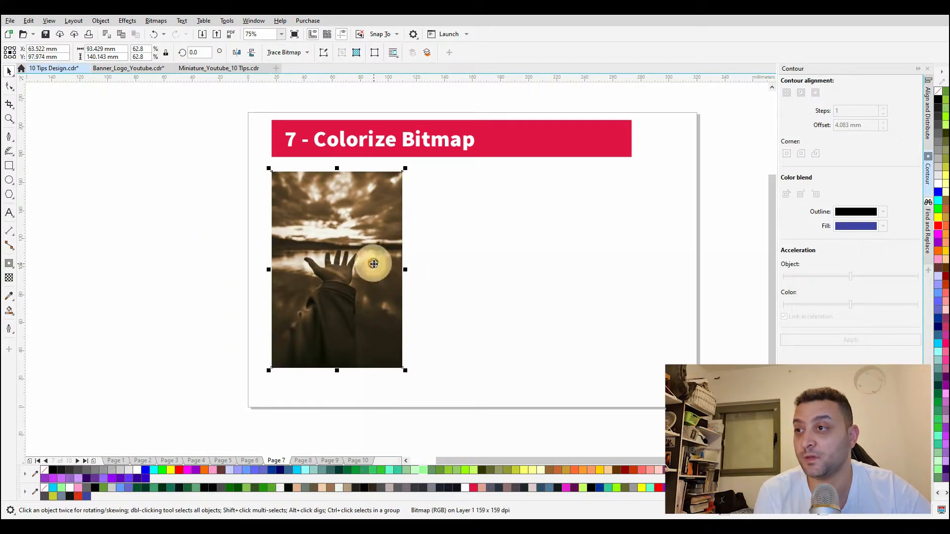
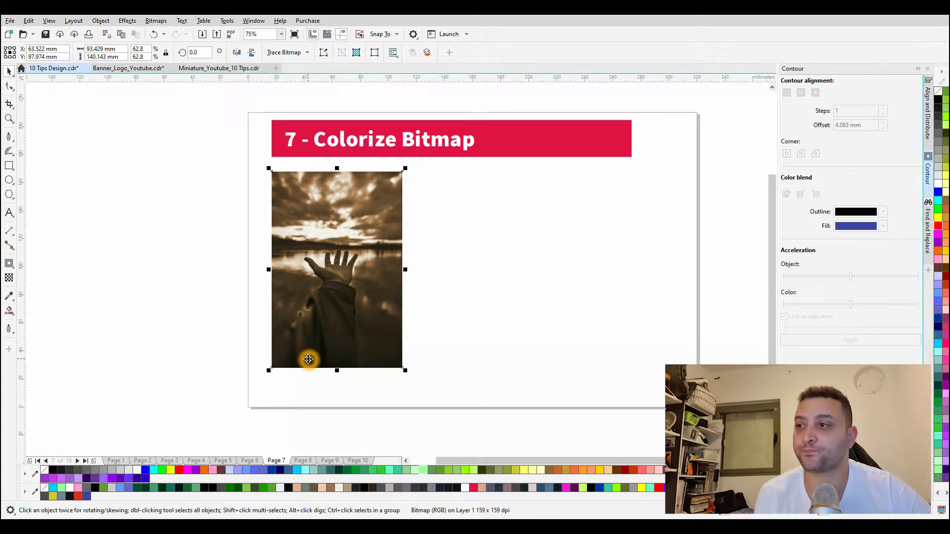
# Step: Open page 8, ungroup the Mars Premium rocket artwork and deselect everything
pyautogui.click(304, 461)
pyautogui.scroll(-2, 364, 225)
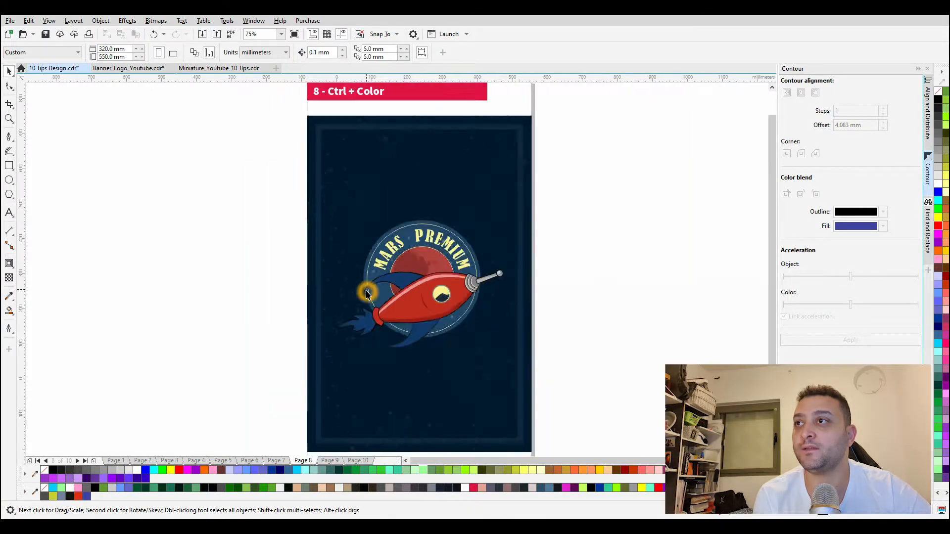
pyautogui.scroll(1, 364, 225)
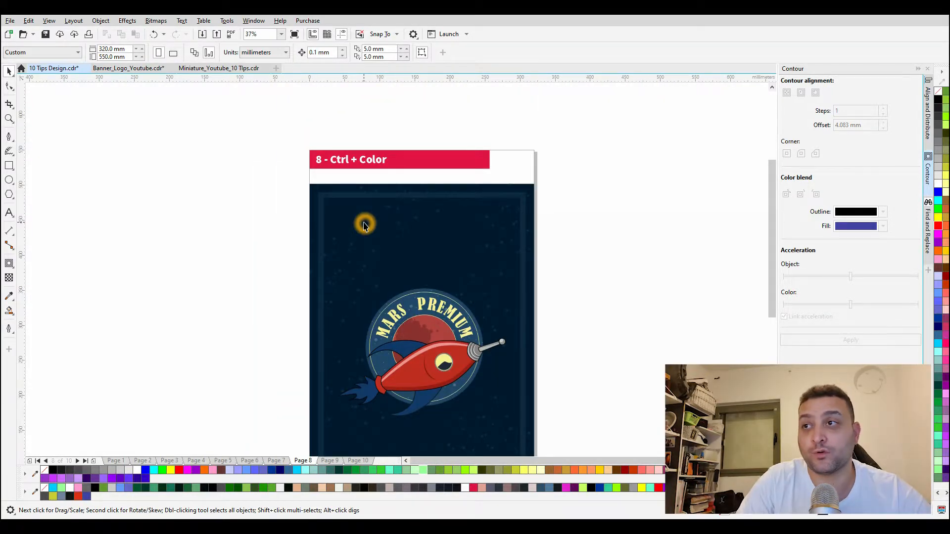
pyautogui.scroll(5, 393, 331)
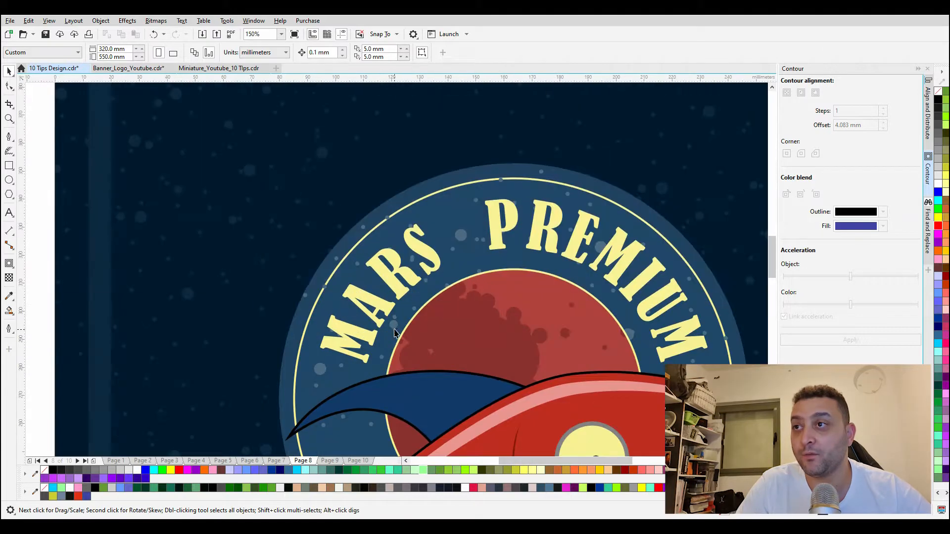
pyautogui.click(389, 226)
pyautogui.scroll(-2, 396, 218)
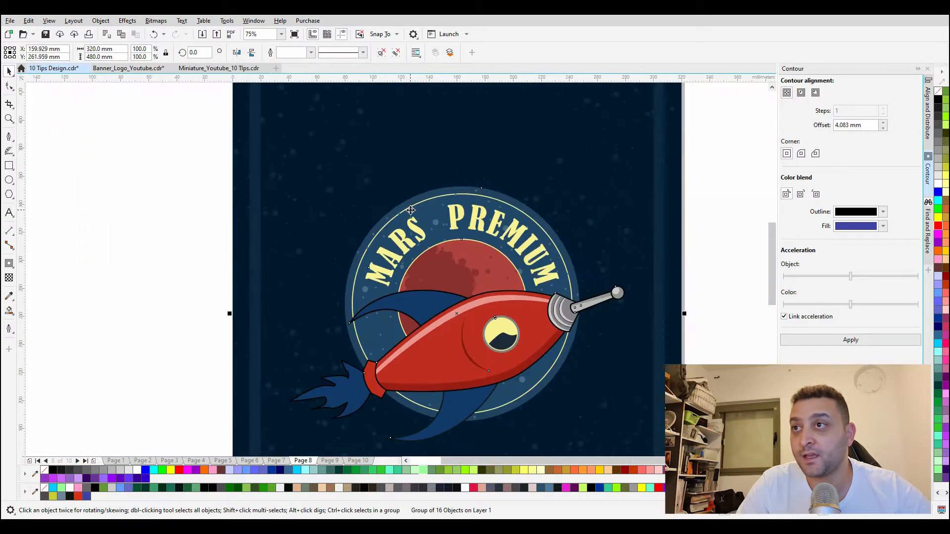
pyautogui.rightClick(456, 216)
pyautogui.click(495, 242)
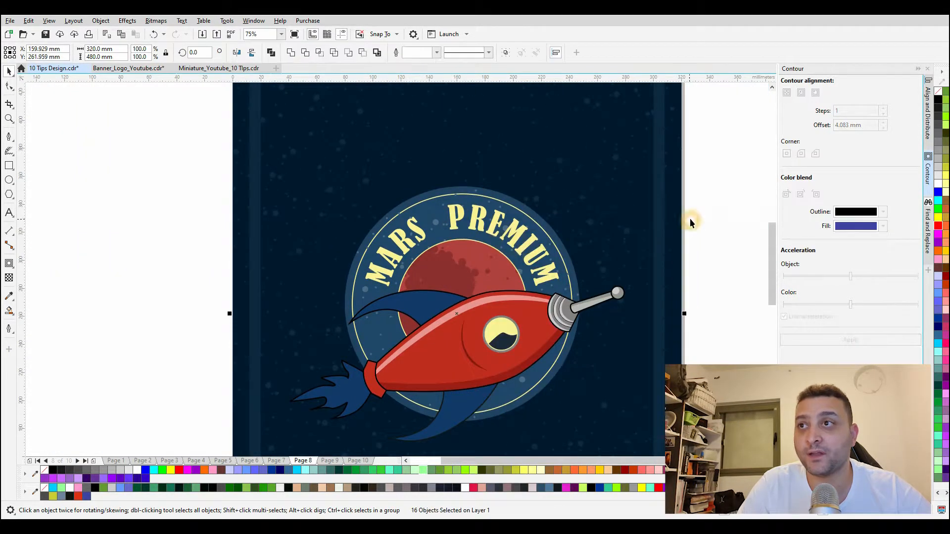
pyautogui.click(730, 210)
# Step: Try a drop shadow running downward on the yellow MARS PREMIUM lettering, and undo it
pyautogui.scroll(2, 475, 238)
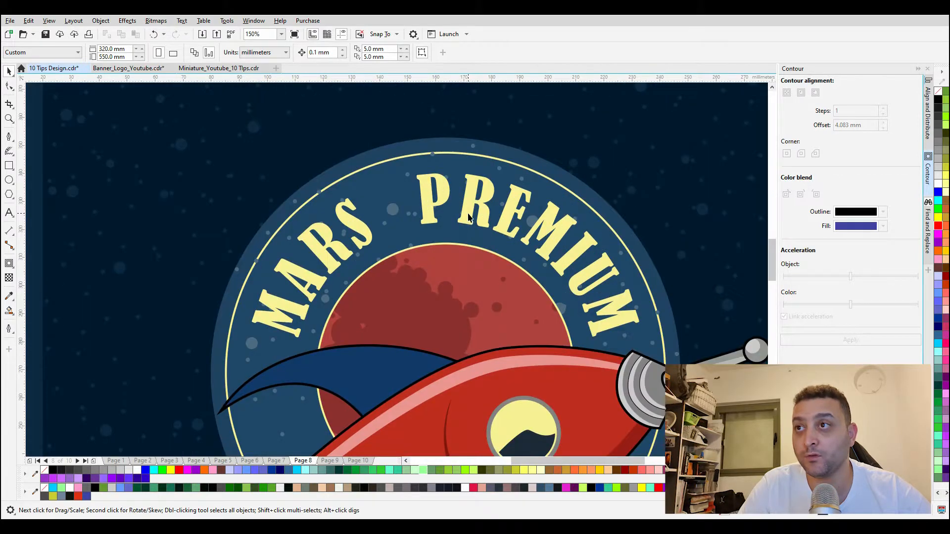
pyautogui.click(480, 222)
pyautogui.scroll(2, 479, 232)
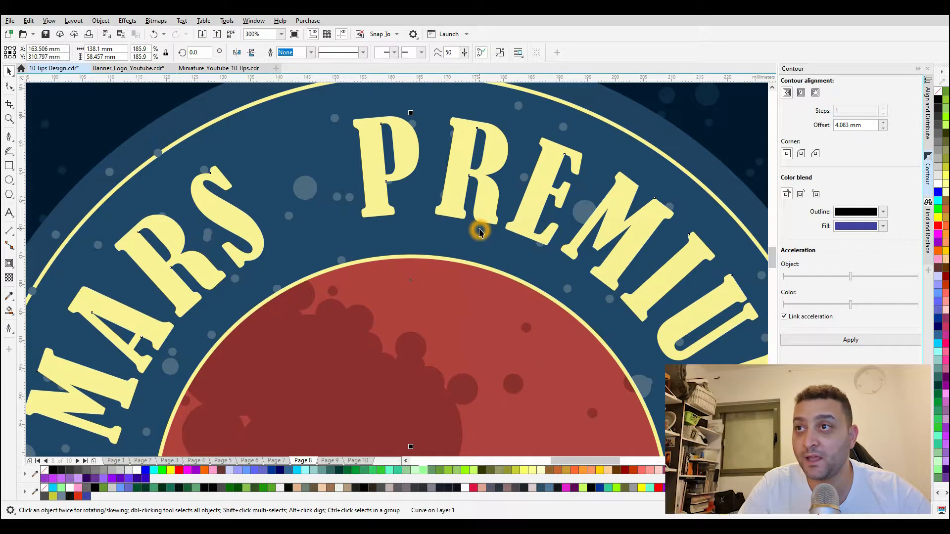
pyautogui.click(12, 268)
pyautogui.click(40, 263)
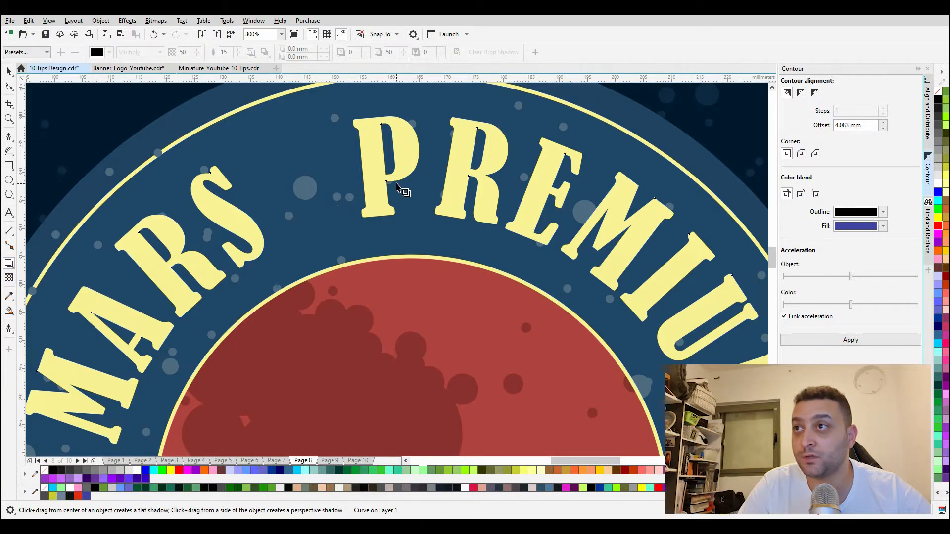
pyautogui.moveTo(411, 116); pyautogui.dragTo(430, 451)
pyautogui.scroll(-2, 444, 187)
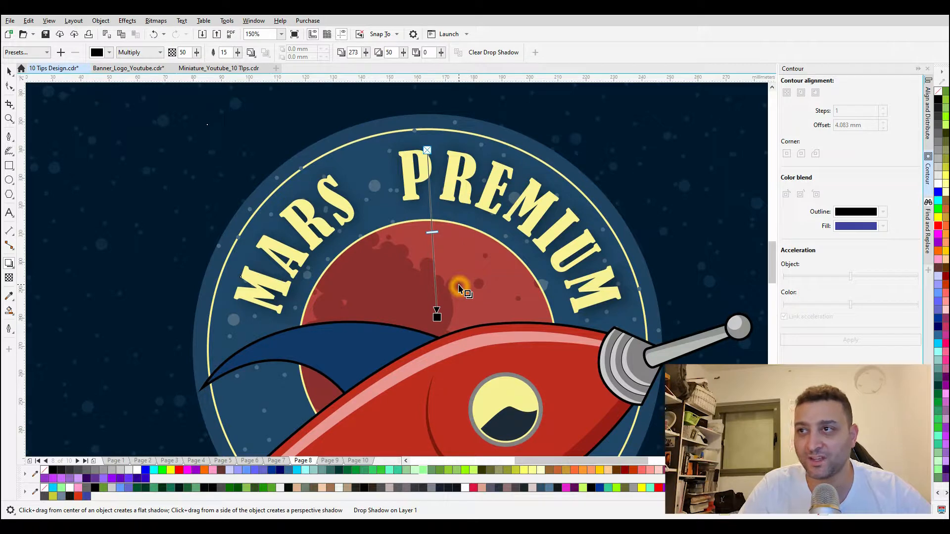
pyautogui.hotkey('ctrl', 'z')
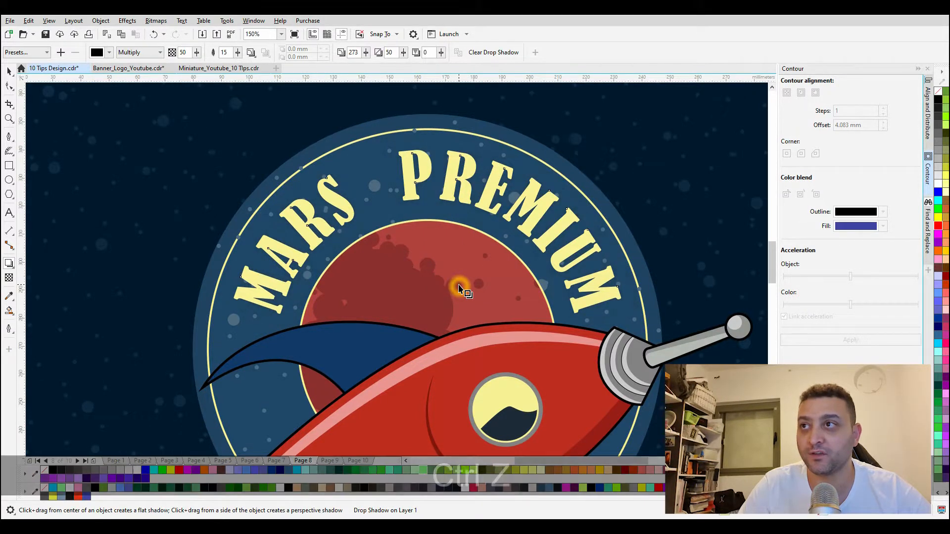
# Step: Place a duplicate of the MARS PREMIUM lettering about 1.3 mm to the right of and 1.1 mm below the original
pyautogui.click(9, 71)
pyautogui.scroll(4, 361, 177)
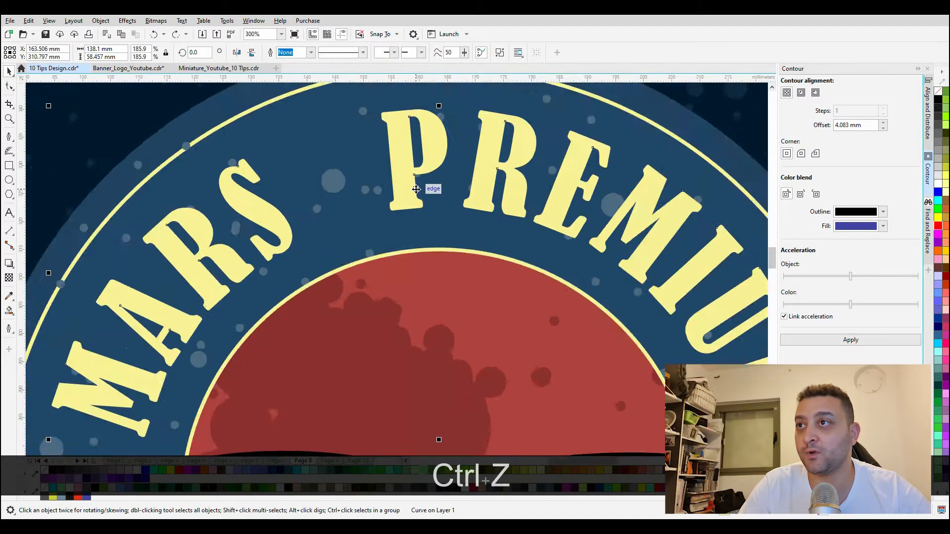
pyautogui.moveTo(362, 177); pyautogui.dragTo(390, 197)
pyautogui.scroll(-2, 433, 246)
pyautogui.scroll(-3, 432, 246)
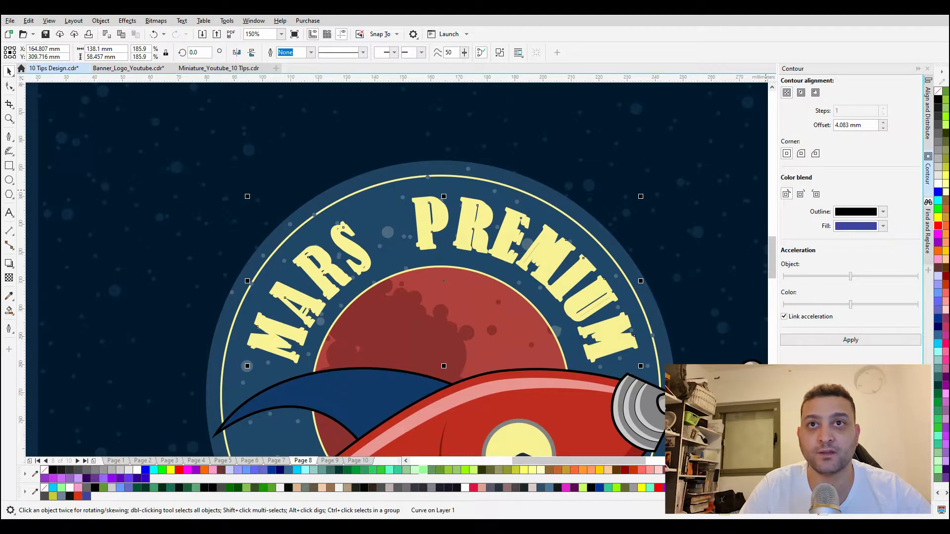
pyautogui.scroll(1, 491, 215)
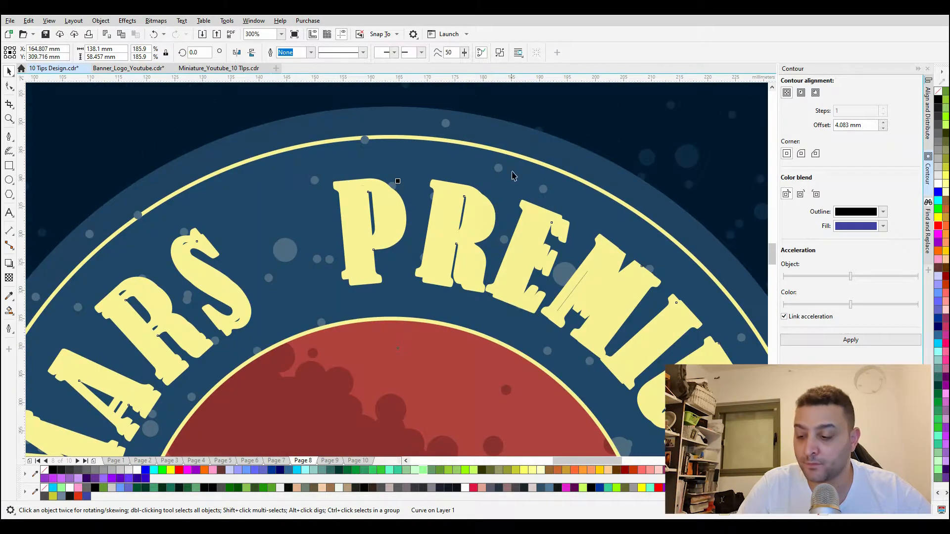
# Step: Copy the blue fill of the badge's outer ring onto the duplicate lettering
pyautogui.hotkey('ctrl', 'shift', 'a')
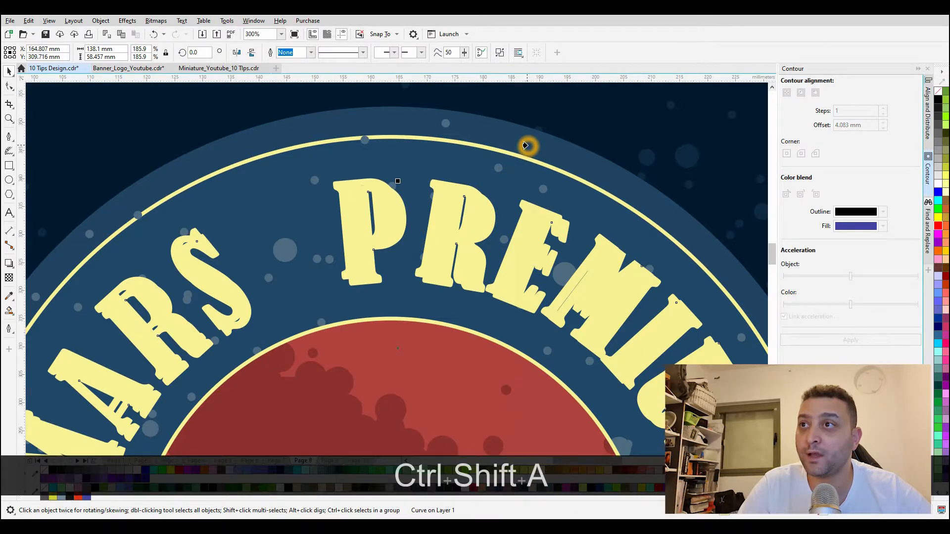
pyautogui.scroll(1, 479, 215)
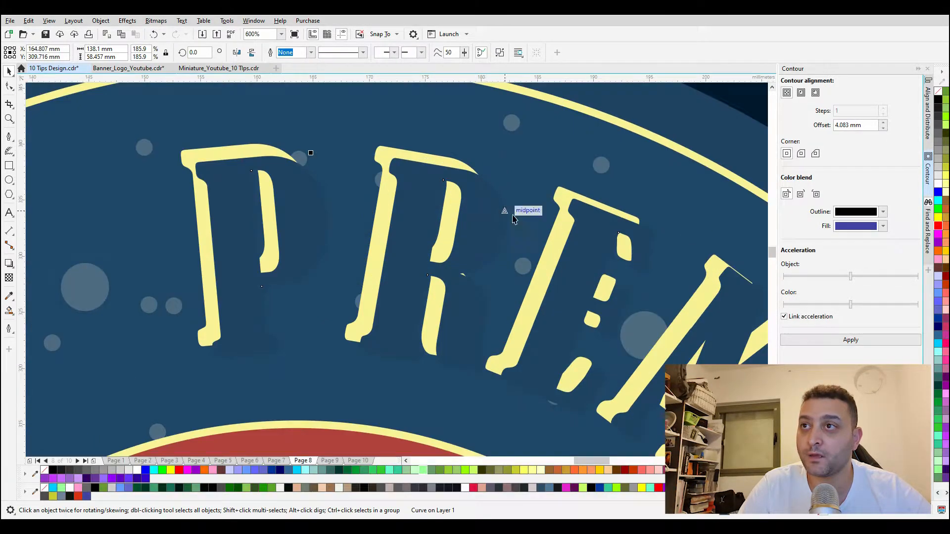
pyautogui.scroll(-1, 483, 218)
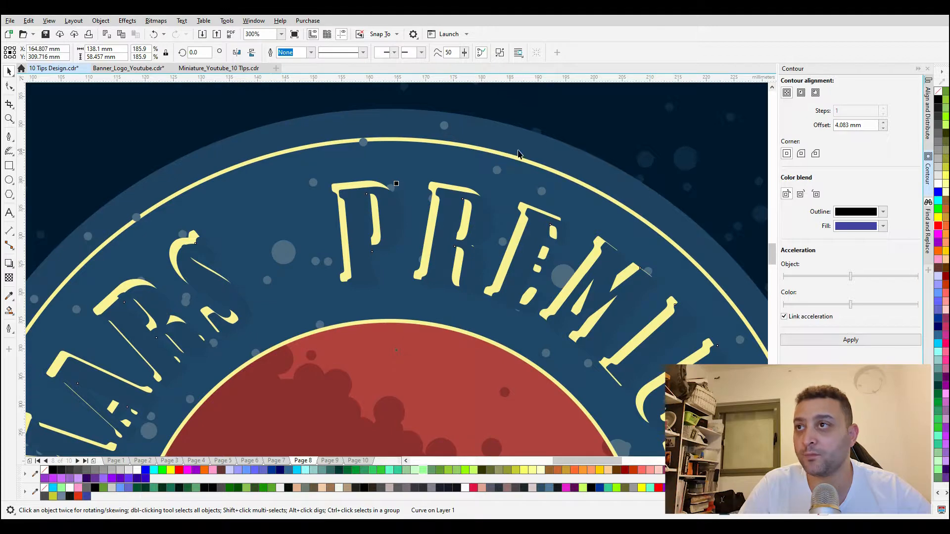
pyautogui.scroll(-2, 518, 154)
pyautogui.scroll(1, 483, 179)
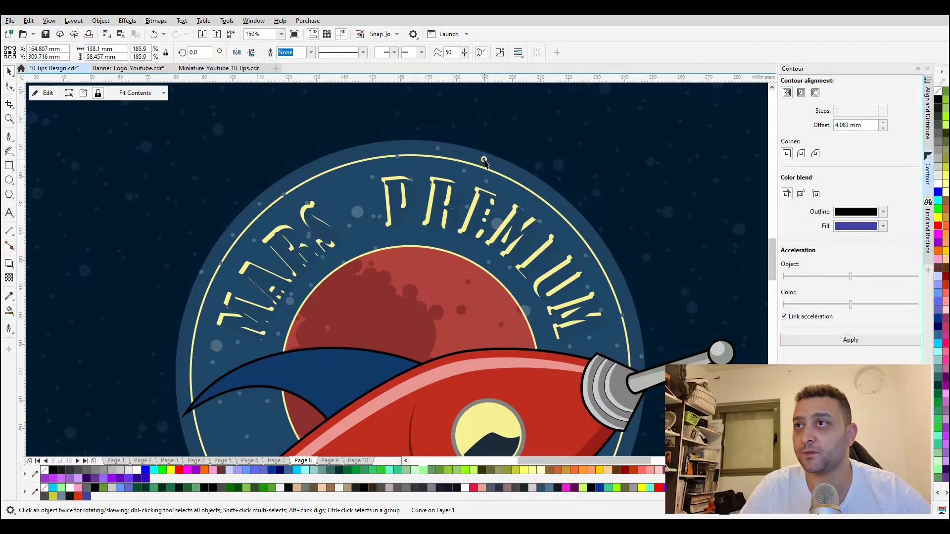
# Step: Place copies of the badge's blue background circles to the right of the badge
pyautogui.scroll(-3, 484, 160)
pyautogui.moveTo(484, 160); pyautogui.dragTo(484, 127)
pyautogui.hotkey('shift', 'z')
pyautogui.click(656, 134)
pyautogui.scroll(2, 624, 186)
pyautogui.click(628, 162)
pyautogui.scroll(-1, 630, 163)
pyautogui.scroll(2, 387, 185)
# Step: Copy the fill of the plain blue circle beside the badge onto the duplicate lettering
pyautogui.click(388, 183)
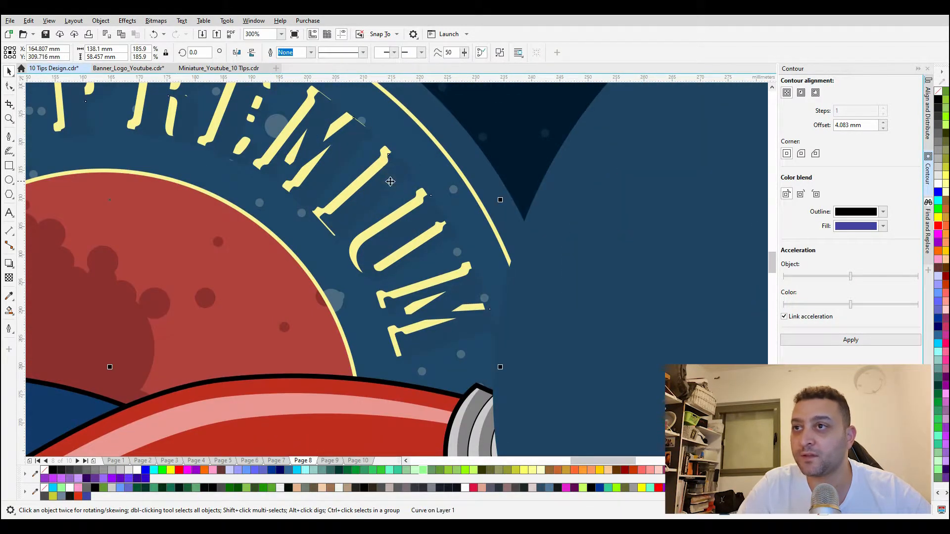
pyautogui.hotkey('ctrl', 'shift', 'a')
pyautogui.click(622, 202)
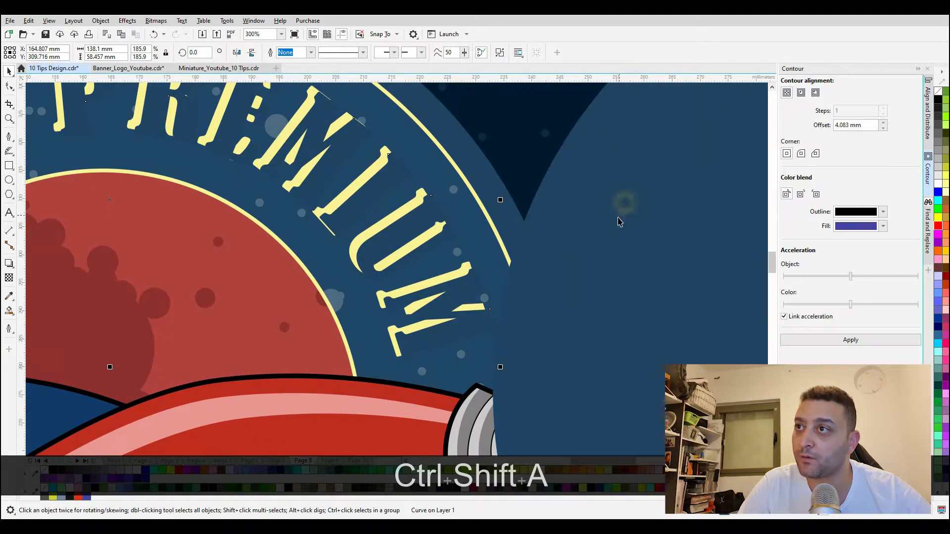
pyautogui.click(668, 265)
# Step: Move the plain blue circle clear of the rocket, and copy the dotted spare circle's fill onto the duplicate lettering
pyautogui.scroll(-4, 576, 251)
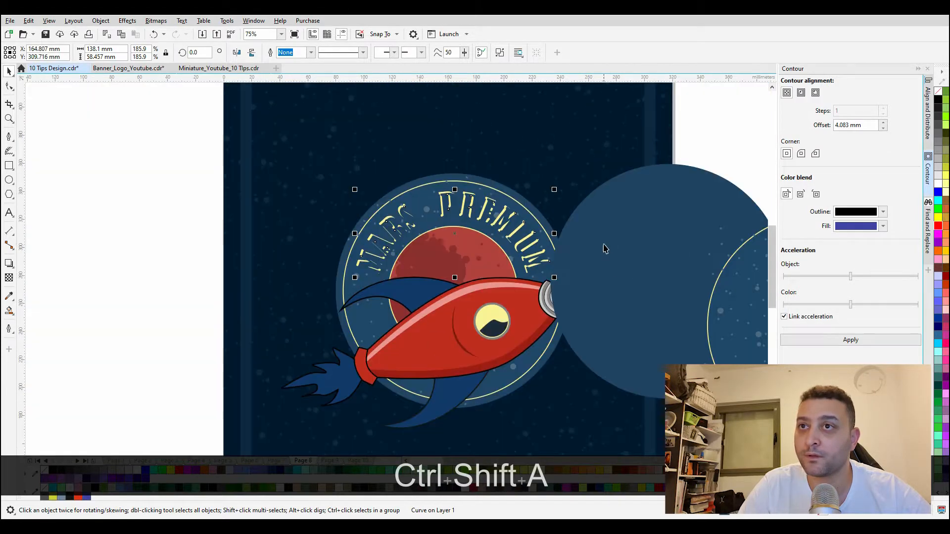
pyautogui.moveTo(606, 245); pyautogui.dragTo(700, 311)
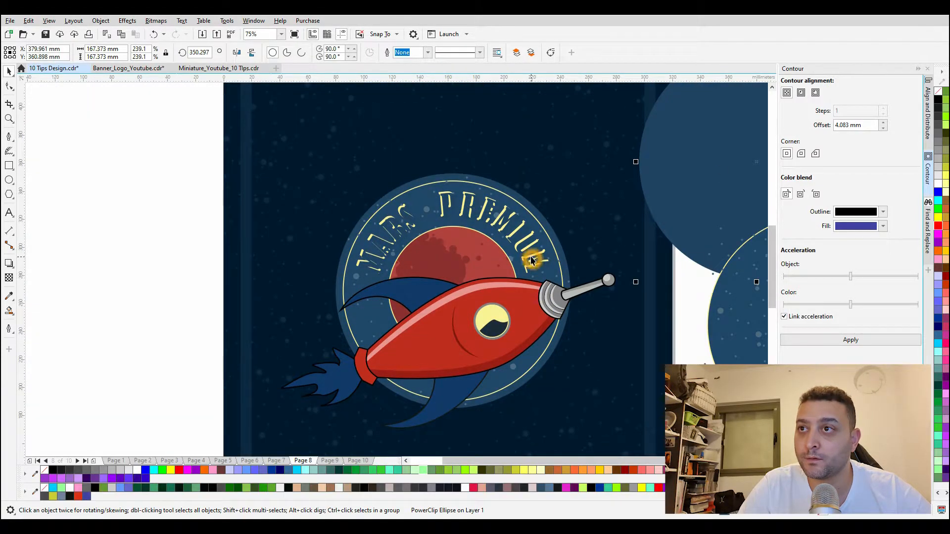
pyautogui.scroll(3, 532, 259)
pyautogui.click(519, 235)
pyautogui.scroll(-1, 520, 235)
pyautogui.scroll(-1, 732, 324)
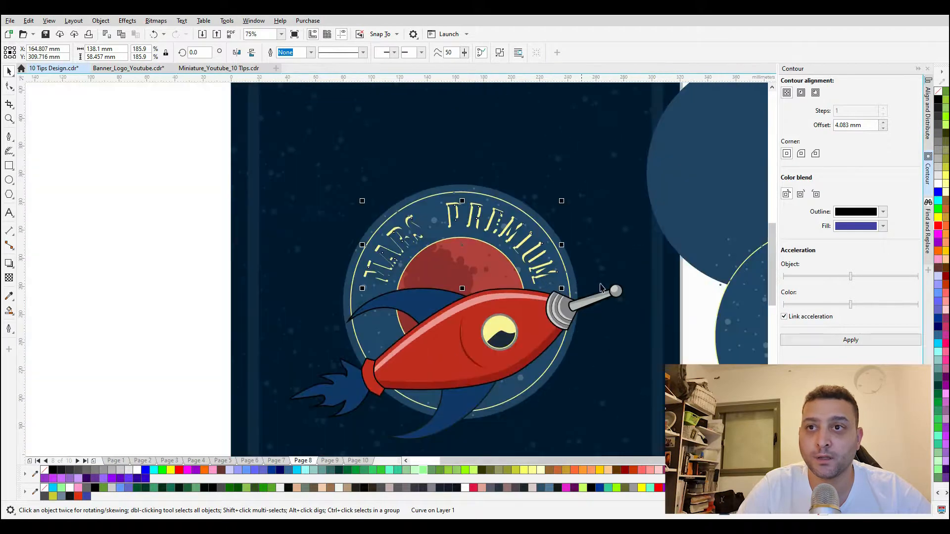
pyautogui.scroll(1, 718, 312)
pyautogui.hotkey('ctrl', 'shift', 'a')
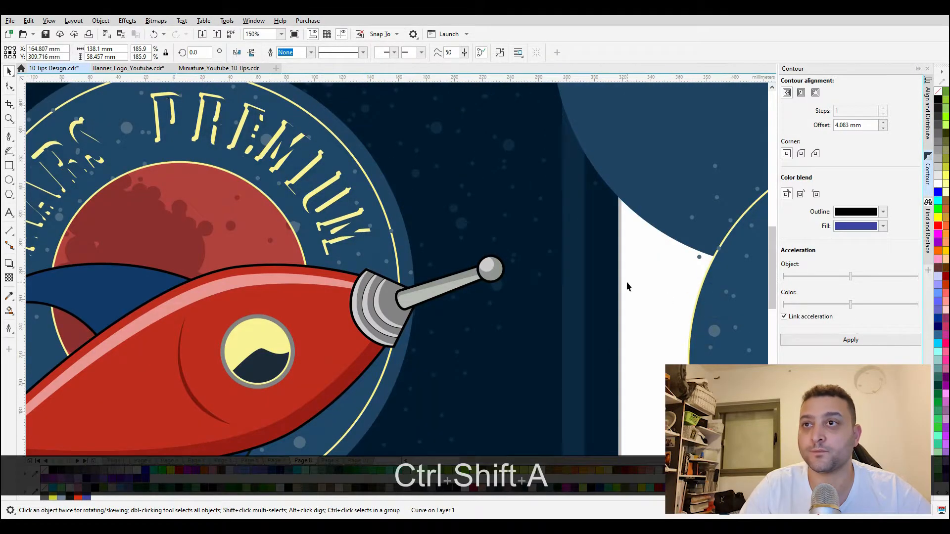
# Step: Delete both spare blue circles beside the page
pyautogui.scroll(-3, 627, 281)
pyautogui.moveTo(633, 330); pyautogui.dragTo(611, 337)
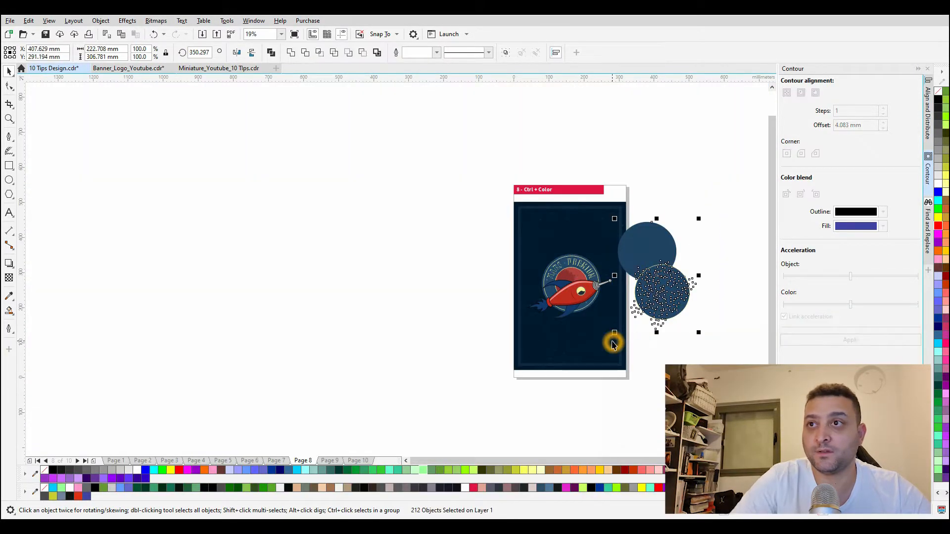
pyautogui.press('Delete')
# Step: Bring the yellow MARS PREMIUM lettering to the front, over its blue duplicate
pyautogui.scroll(6, 587, 250)
pyautogui.scroll(2, 503, 194)
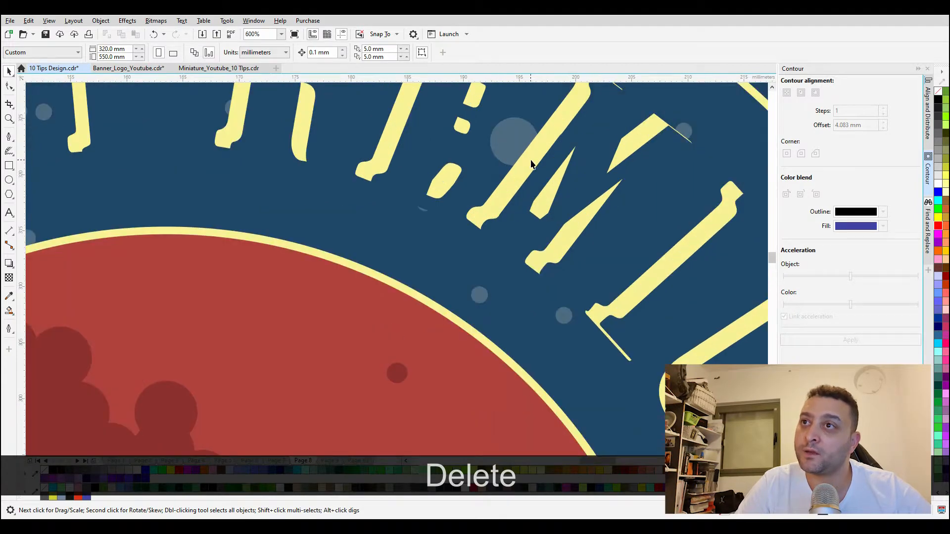
pyautogui.click(531, 154)
pyautogui.hotkey('shift', 'pageup')
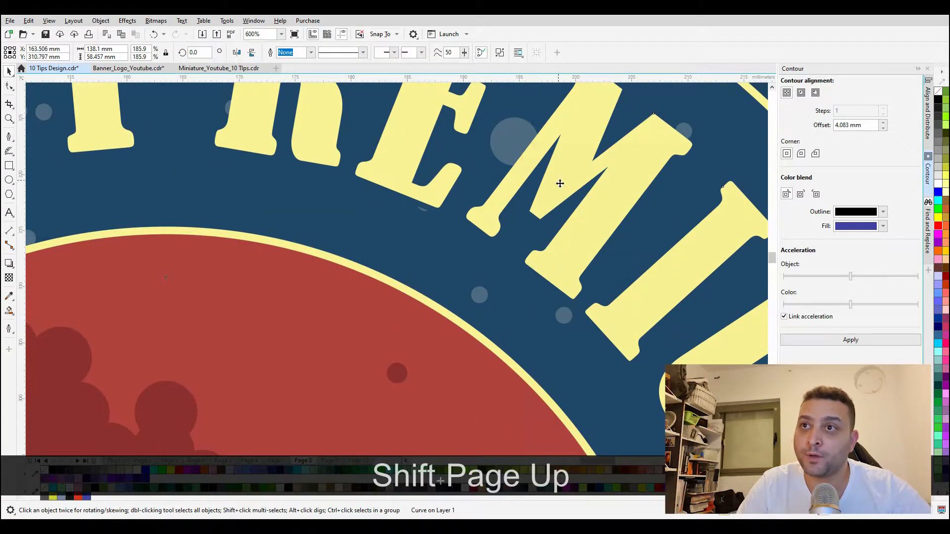
# Step: Select the blue duplicate lettering and darken its fill by mixing in a little black from the palette
pyautogui.moveTo(625, 239); pyautogui.dragTo(622, 262)
pyautogui.hotkey('ctrl', 'z')
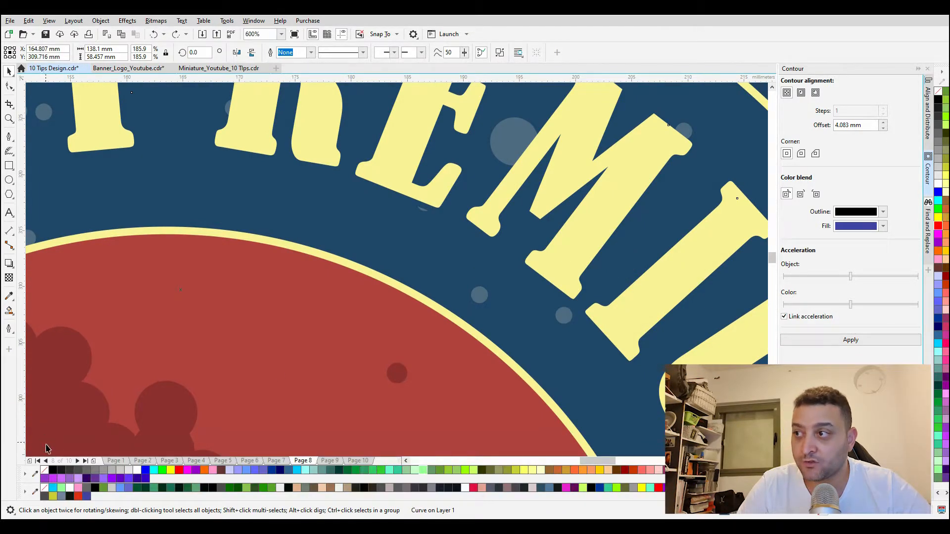
pyautogui.keyDown('ctrl'); pyautogui.click(53, 470); pyautogui.keyUp('ctrl')
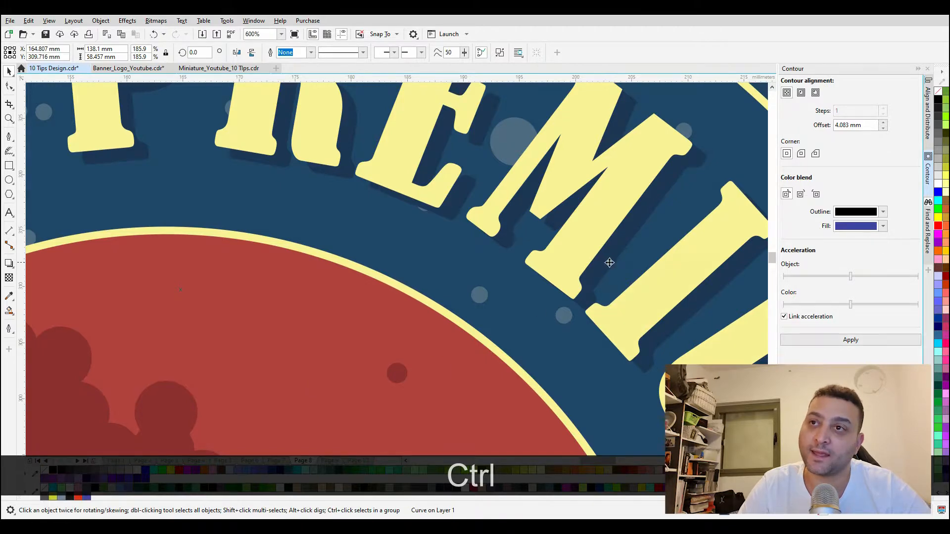
# Step: Move the dark duplicate lettering about 0.9 mm left and 0.6 mm down as a tighter shadow, and deselect it
pyautogui.scroll(1, 606, 262)
pyautogui.moveTo(612, 254); pyautogui.dragTo(594, 267)
pyautogui.scroll(-2, 522, 260)
pyautogui.scroll(2, 560, 238)
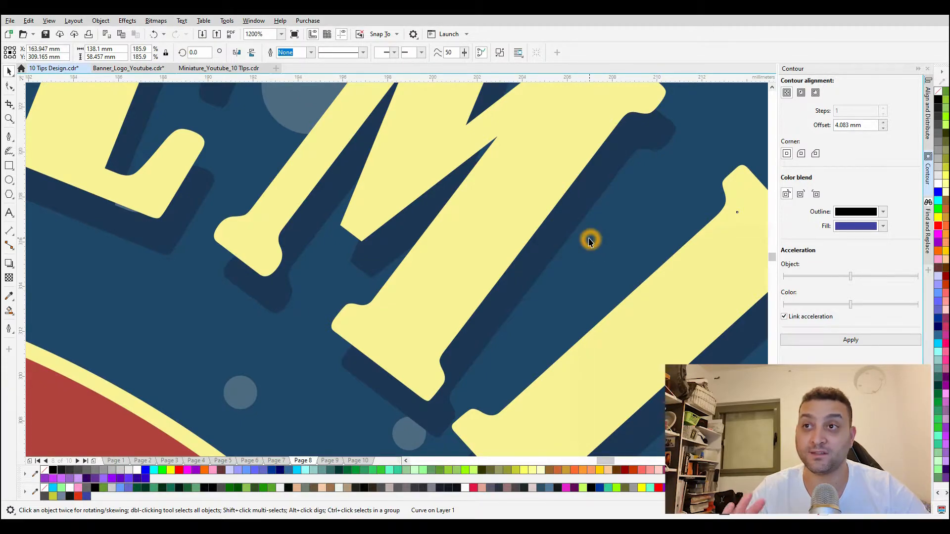
pyautogui.scroll(-3, 573, 232)
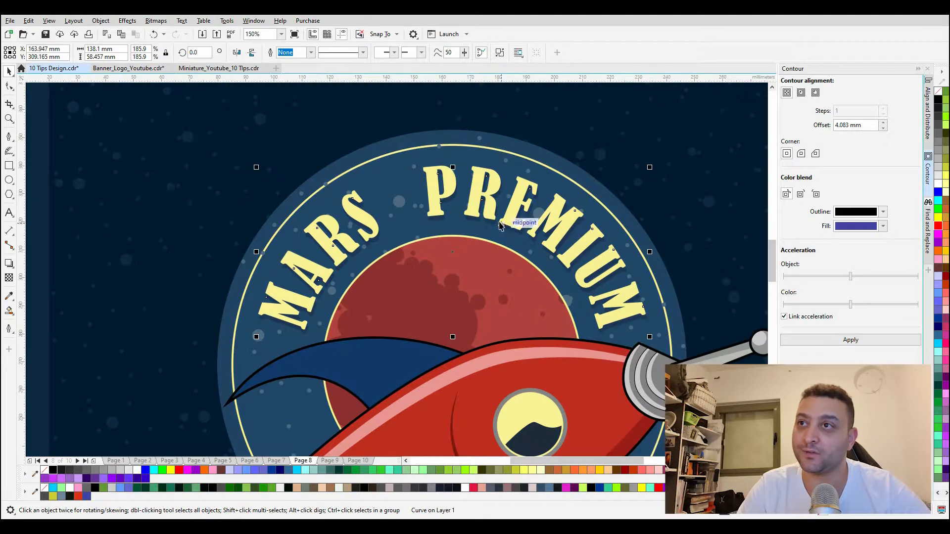
pyautogui.scroll(-1, 500, 226)
pyautogui.click(715, 219)
pyautogui.scroll(3, 414, 239)
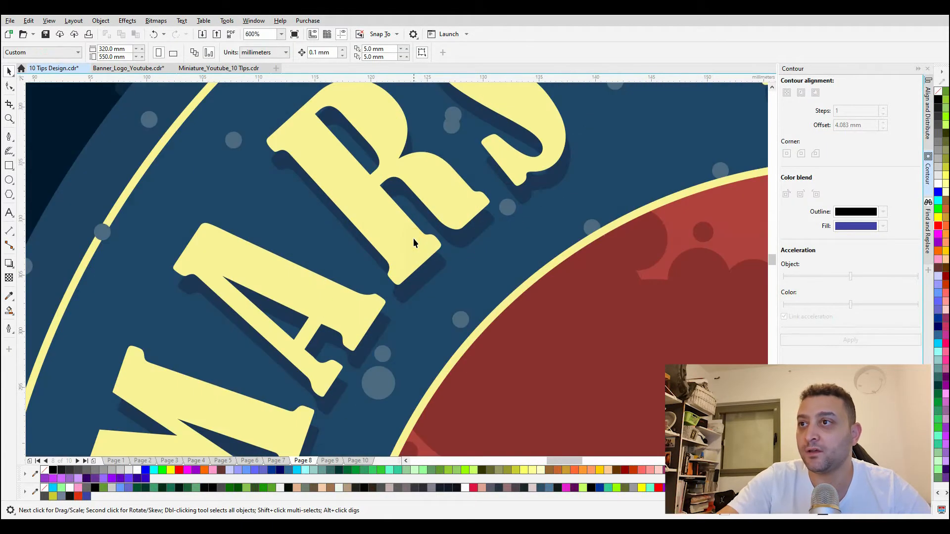
pyautogui.scroll(-2, 428, 201)
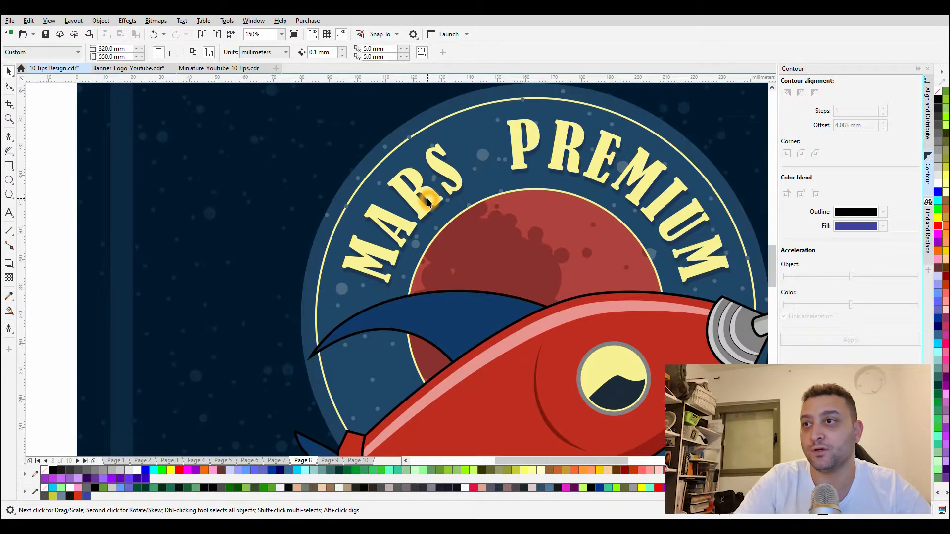
# Step: Draw a closed pen curve about 107 by 47 mm whose lower edge arcs through the upper blue fin, enclosing the fin's upper half
pyautogui.scroll(-1, 428, 201)
pyautogui.scroll(2, 435, 255)
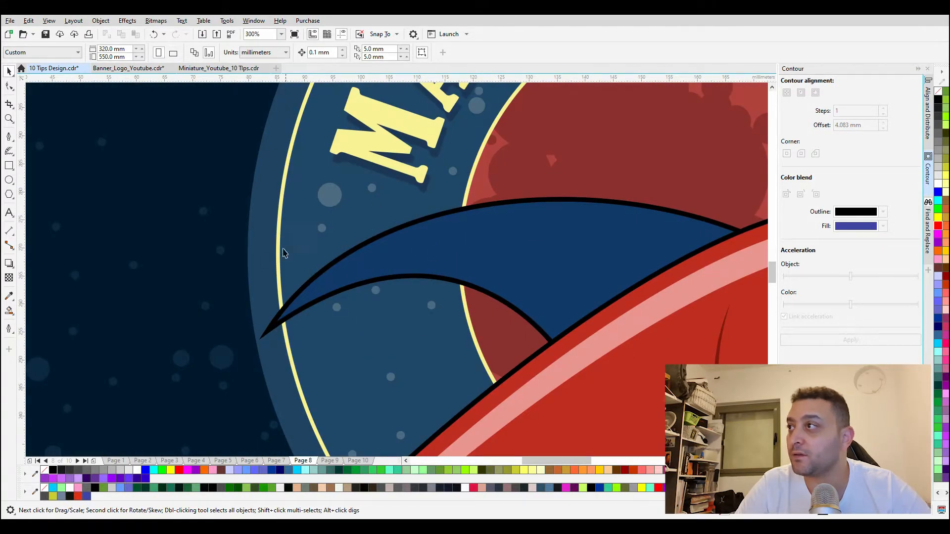
pyautogui.click(9, 136)
pyautogui.click(219, 374)
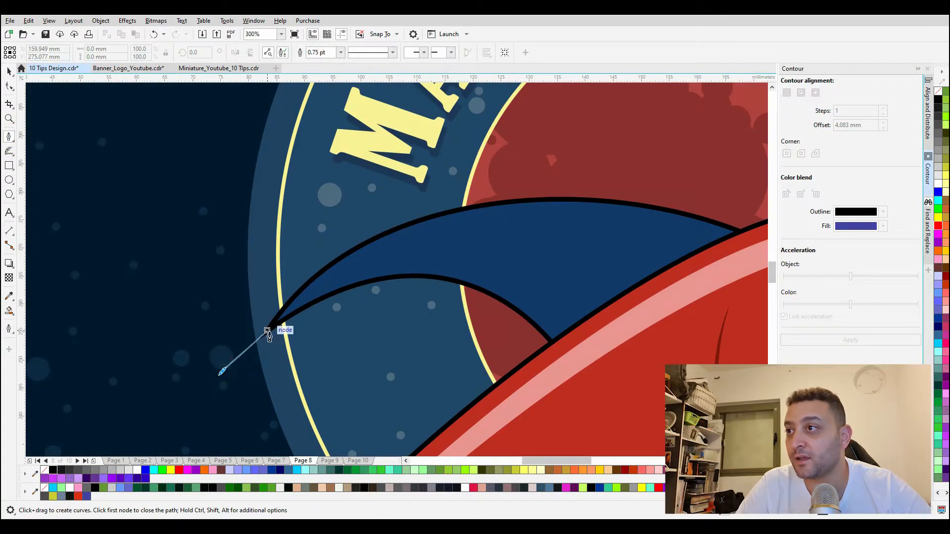
pyautogui.click(270, 327)
pyautogui.scroll(-1, 364, 273)
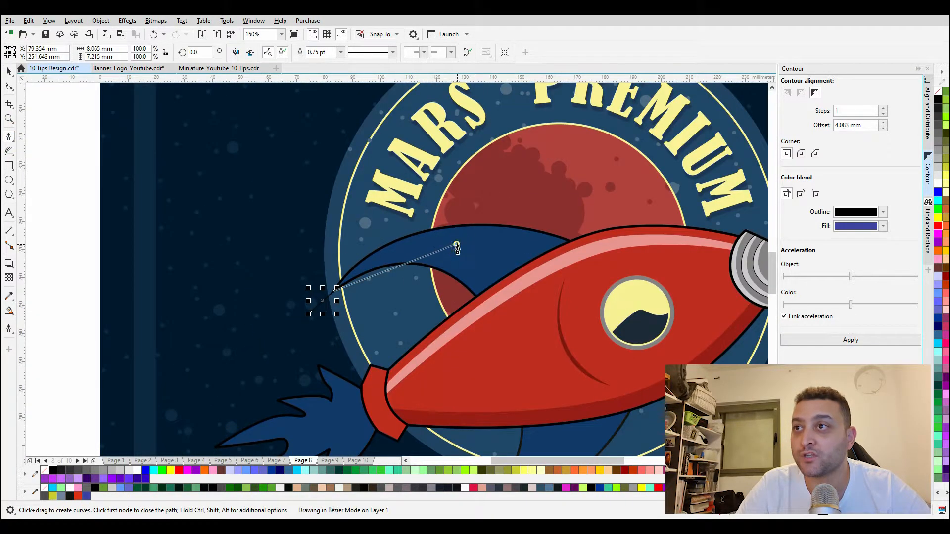
pyautogui.moveTo(455, 245); pyautogui.dragTo(542, 260)
pyautogui.click(563, 283)
pyautogui.click(612, 217)
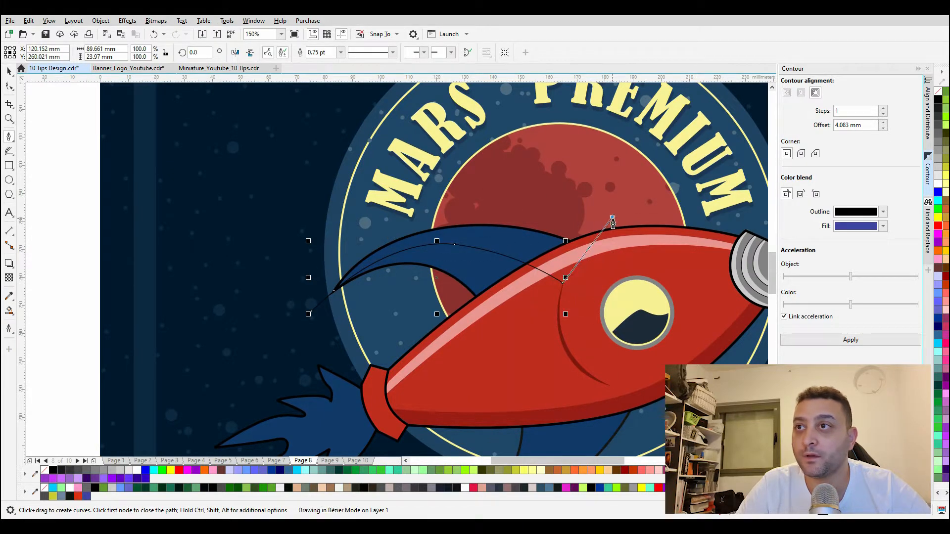
pyautogui.click(423, 180)
pyautogui.moveTo(334, 210); pyautogui.dragTo(327, 292)
pyautogui.click(311, 313)
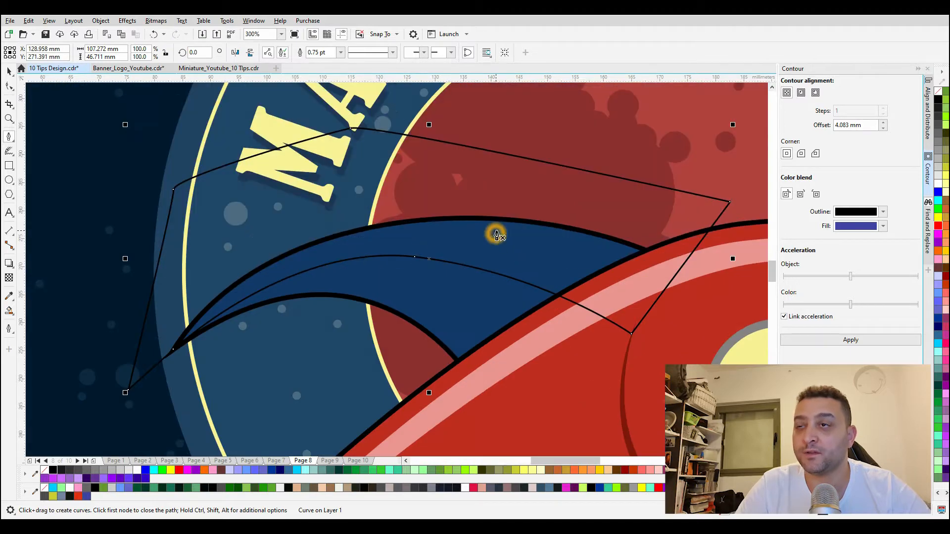
# Step: Copy the fin's blue fill onto the new curve and remove the curve's outline
pyautogui.scroll(1, 494, 233)
pyautogui.hotkey('ctrl', 'shift', 'a')
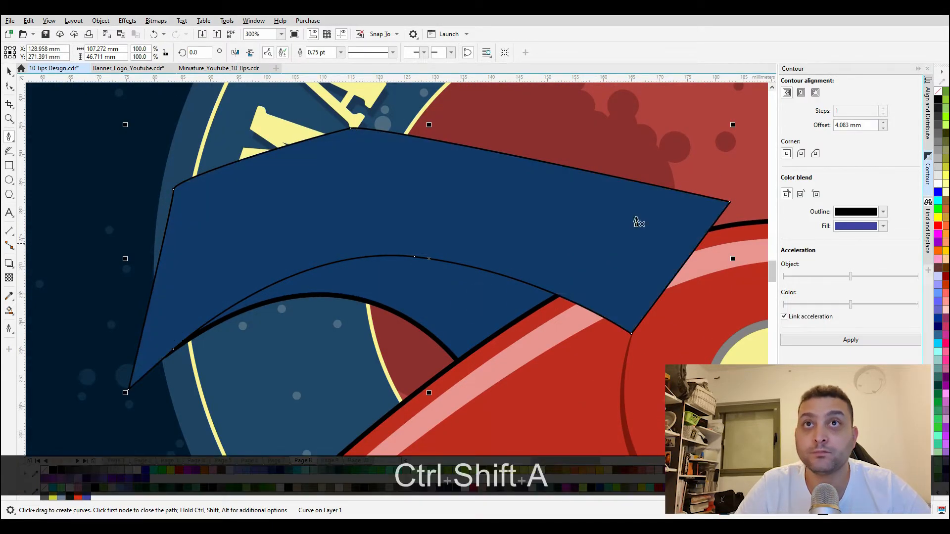
pyautogui.rightClick(940, 94)
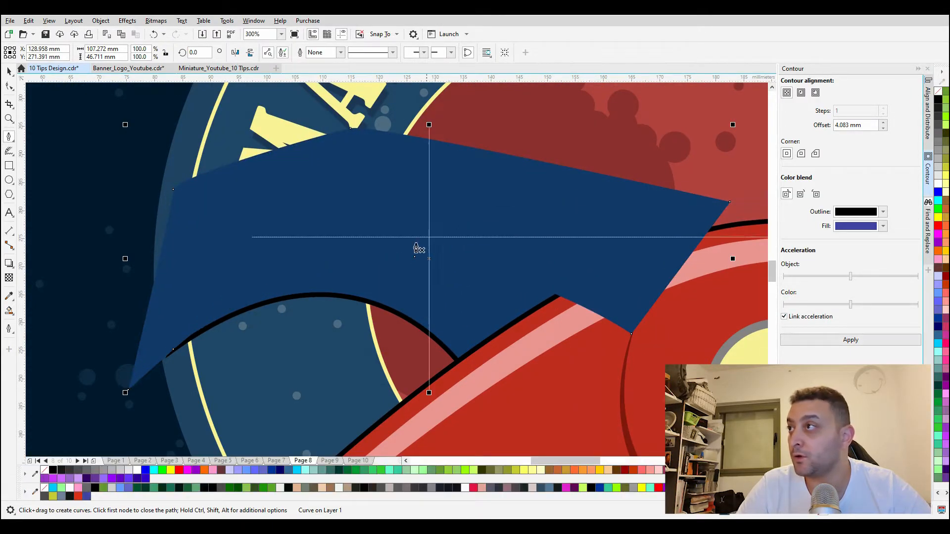
# Step: Darken the curve's blue by mixing in a little black from the palette and PowerClip it inside the upper fin
pyautogui.click(9, 72)
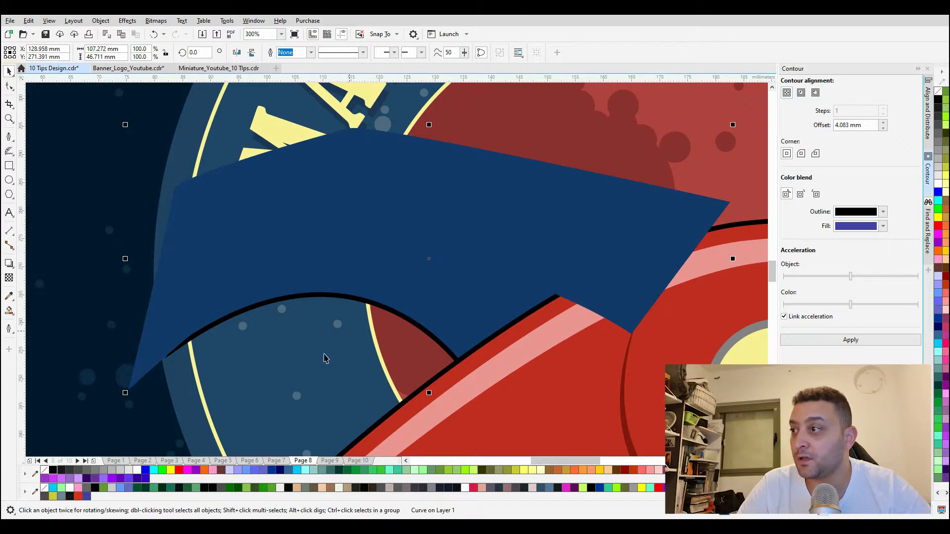
pyautogui.keyDown('ctrl'); pyautogui.click(54, 471); pyautogui.keyUp('ctrl')
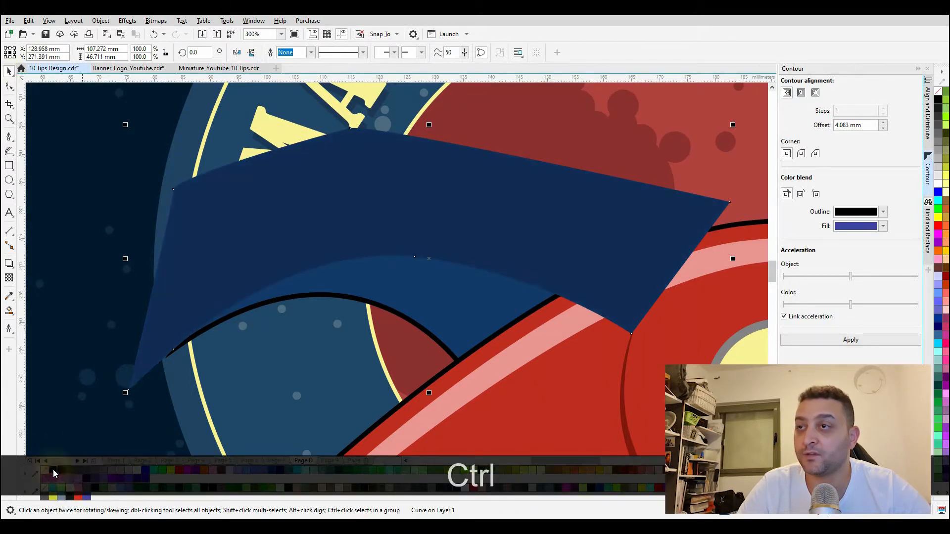
pyautogui.keyDown('shift'); pyautogui.click(444, 294); pyautogui.keyUp('shift')
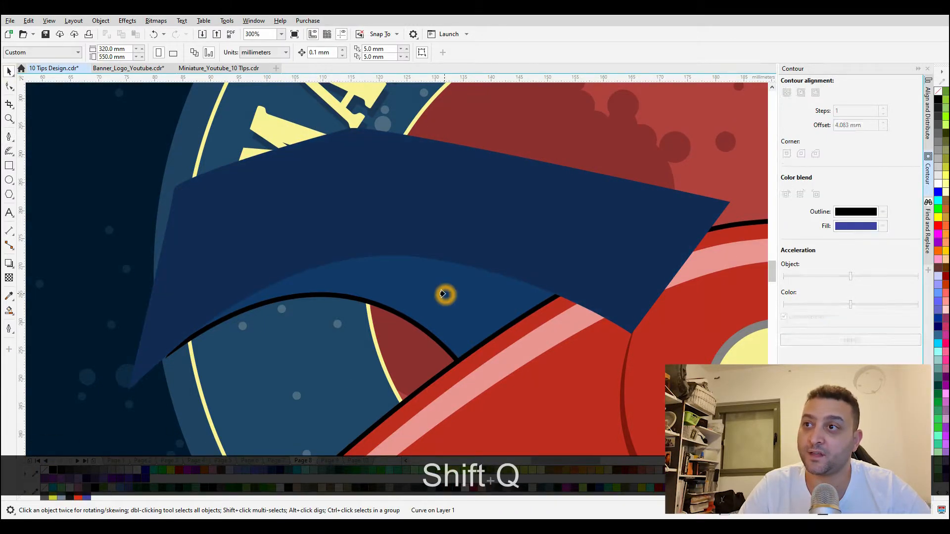
pyautogui.scroll(-1, 423, 209)
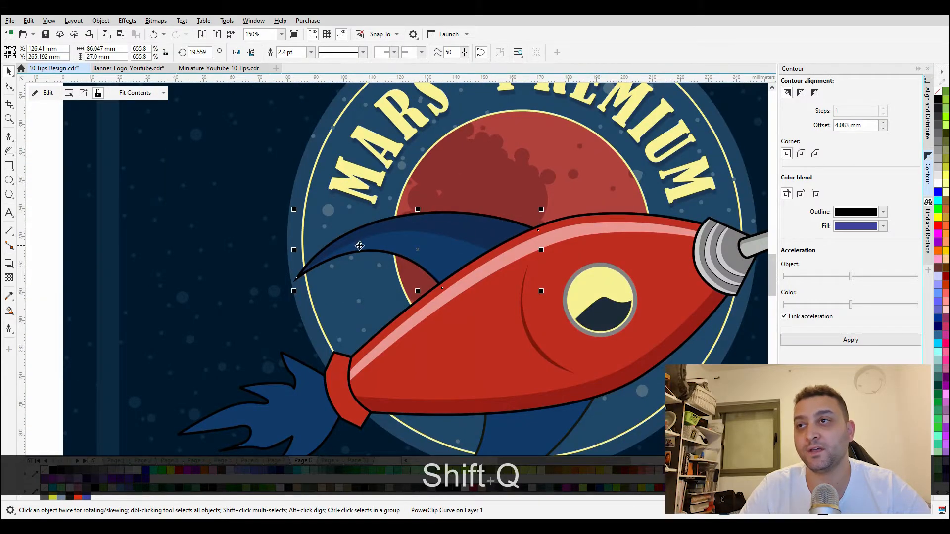
pyautogui.scroll(-2, 376, 243)
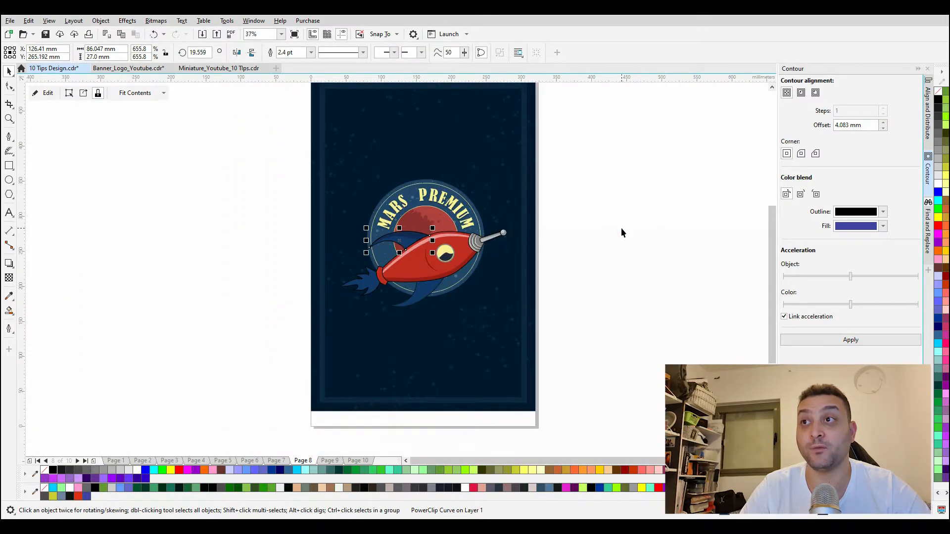
pyautogui.click(619, 237)
pyautogui.scroll(-1, 498, 272)
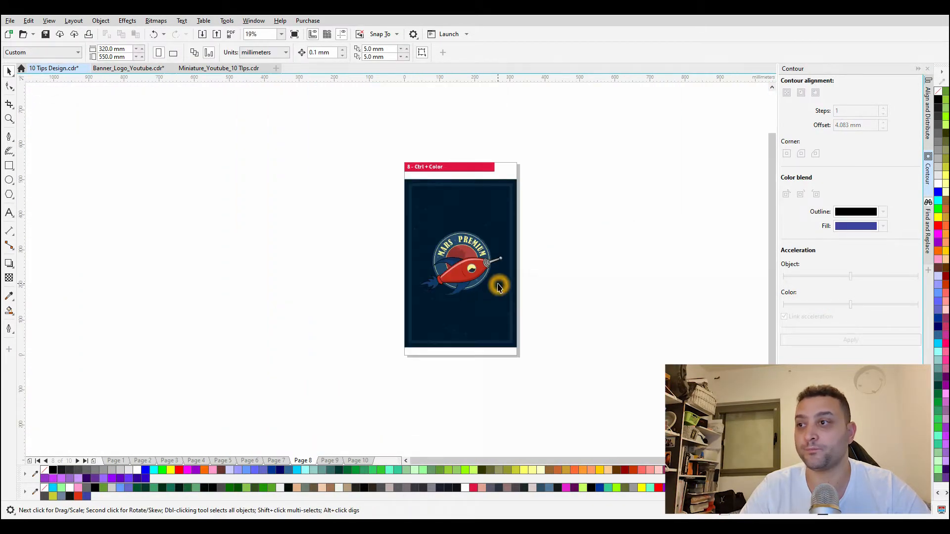
# Step: Go to page 9 and move the whole rocket badge straight down, centring it at about Y 138 mm
pyautogui.click(338, 462)
pyautogui.scroll(1, 468, 240)
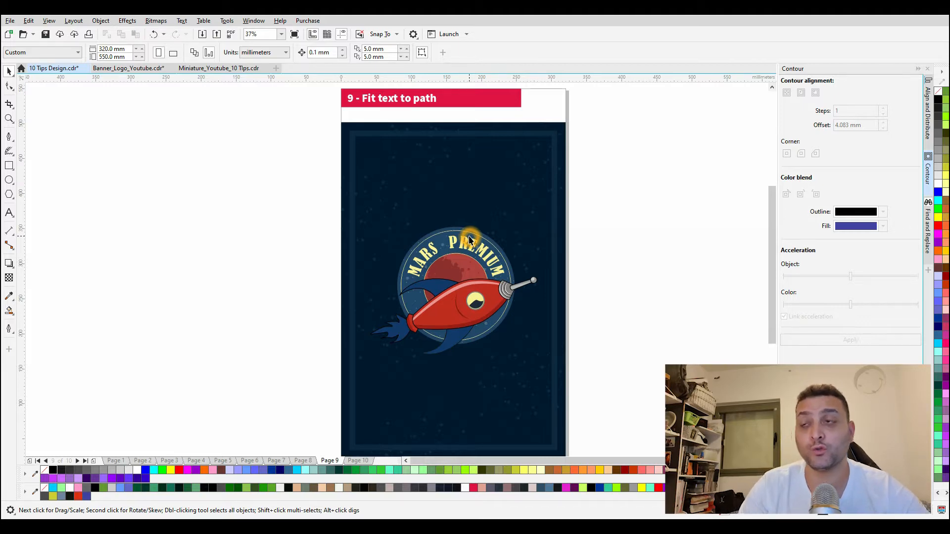
pyautogui.scroll(1, 438, 255)
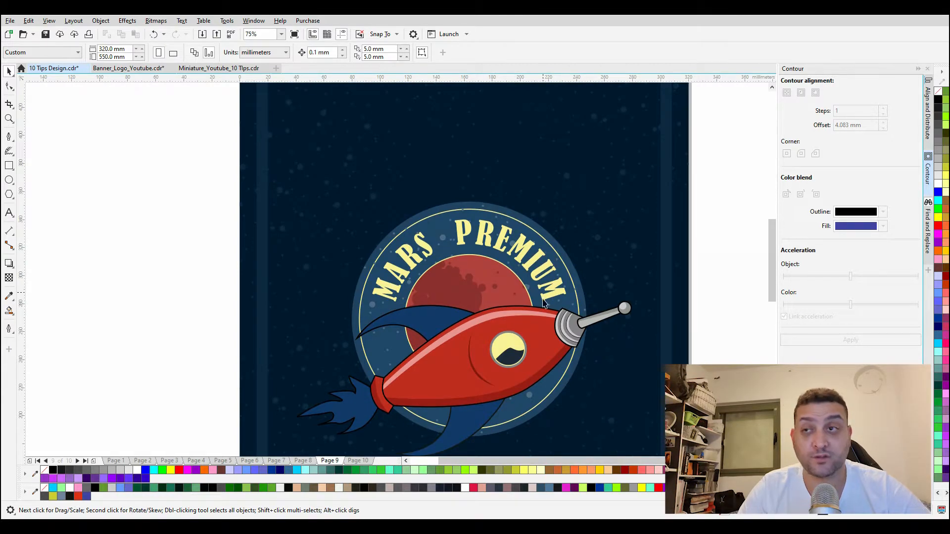
pyautogui.scroll(1, 440, 262)
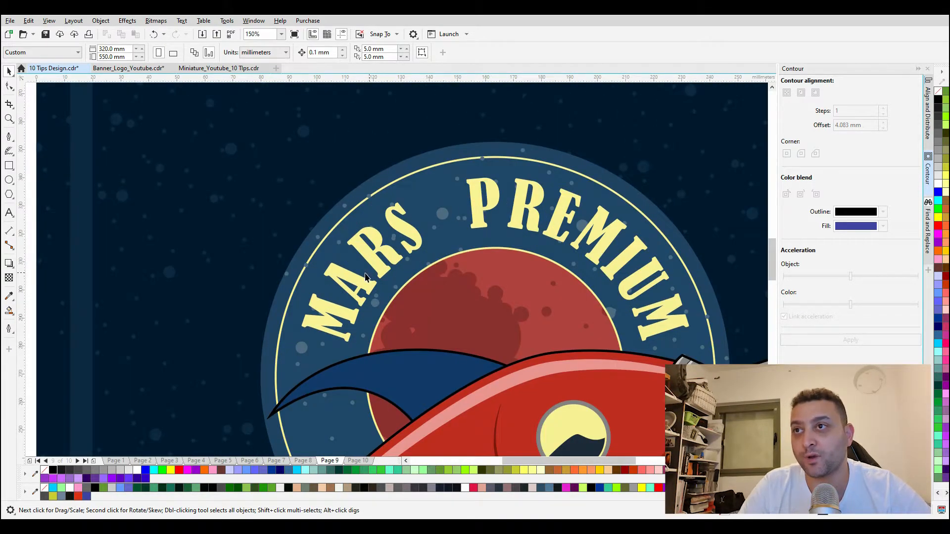
pyautogui.scroll(-2, 529, 238)
pyautogui.moveTo(597, 191); pyautogui.dragTo(340, 385)
pyautogui.moveTo(447, 267); pyautogui.dragTo(440, 354)
pyautogui.scroll(1, 438, 242)
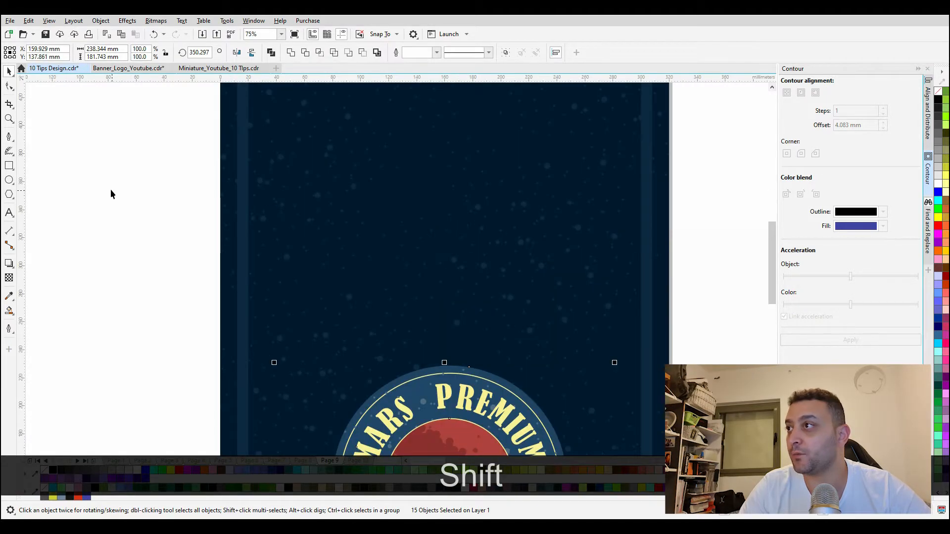
# Step: Draw a circle about 133 mm in diameter above the badge, with a white fill and no outline
pyautogui.click(17, 181)
pyautogui.moveTo(357, 120); pyautogui.dragTo(549, 303)
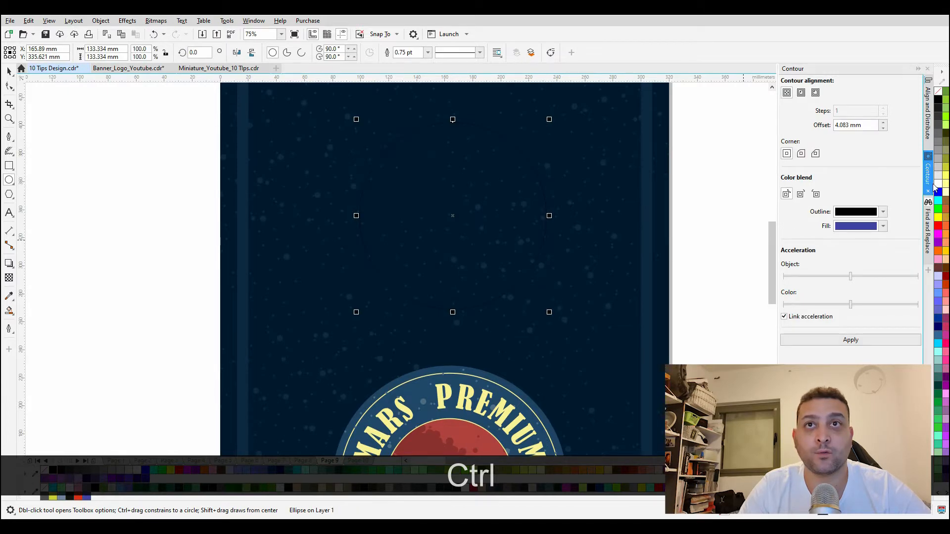
pyautogui.click(945, 128)
pyautogui.rightClick(939, 91)
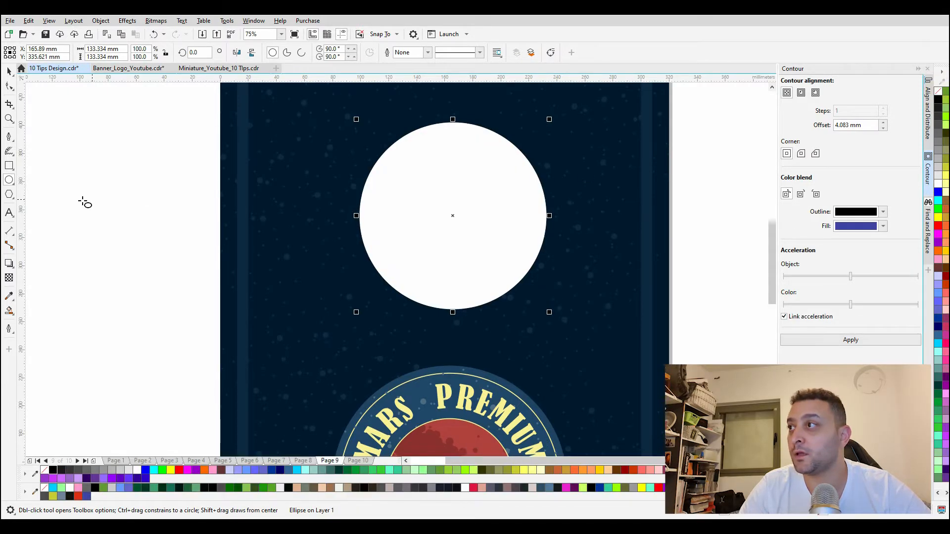
# Step: Add the artistic text "some text" on the empty area beside the page
pyautogui.click(10, 212)
pyautogui.click(120, 239)
pyautogui.write('soe')
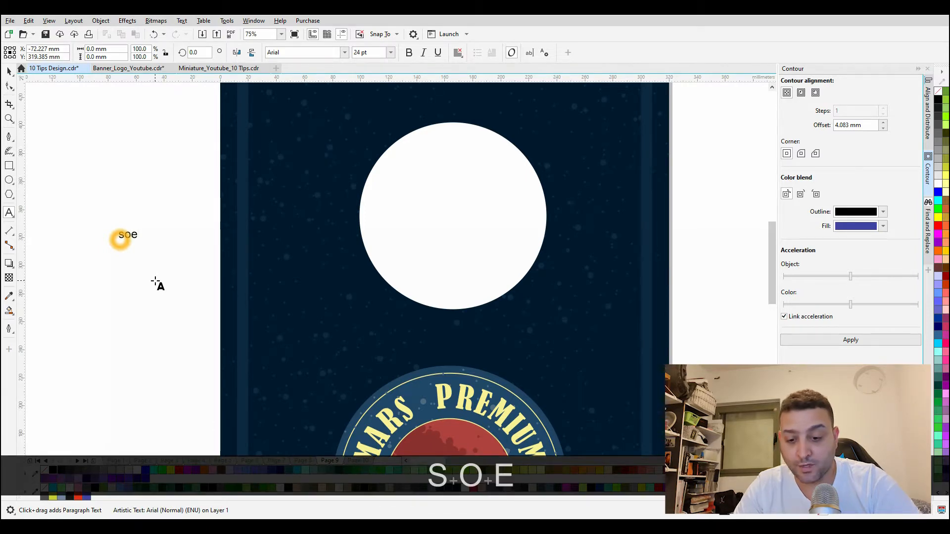
pyautogui.press('BackSpace')
pyautogui.write('me text')
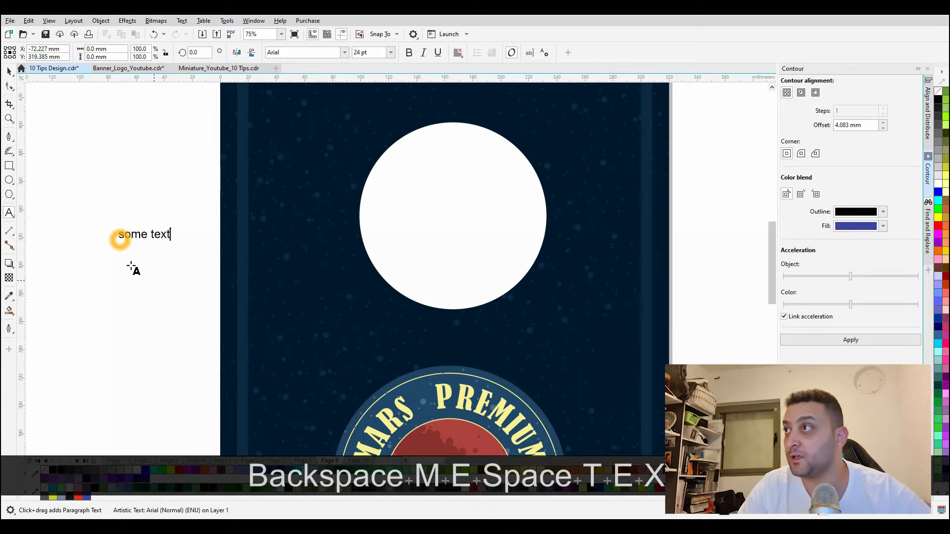
pyautogui.click(8, 72)
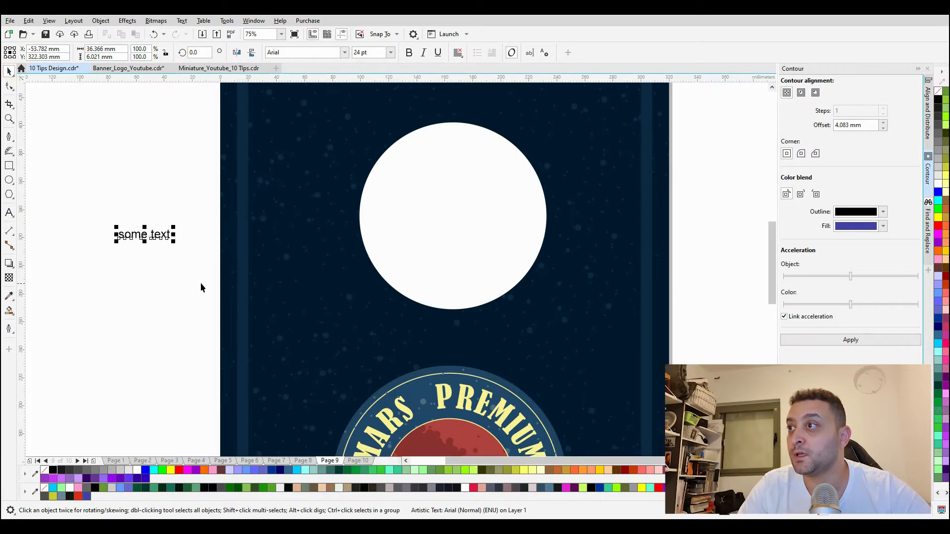
# Step: Enlarge the text to about 53.8 pt and place it over the upper part of the white circle
pyautogui.click(180, 233)
pyautogui.moveTo(175, 226); pyautogui.dragTo(238, 191)
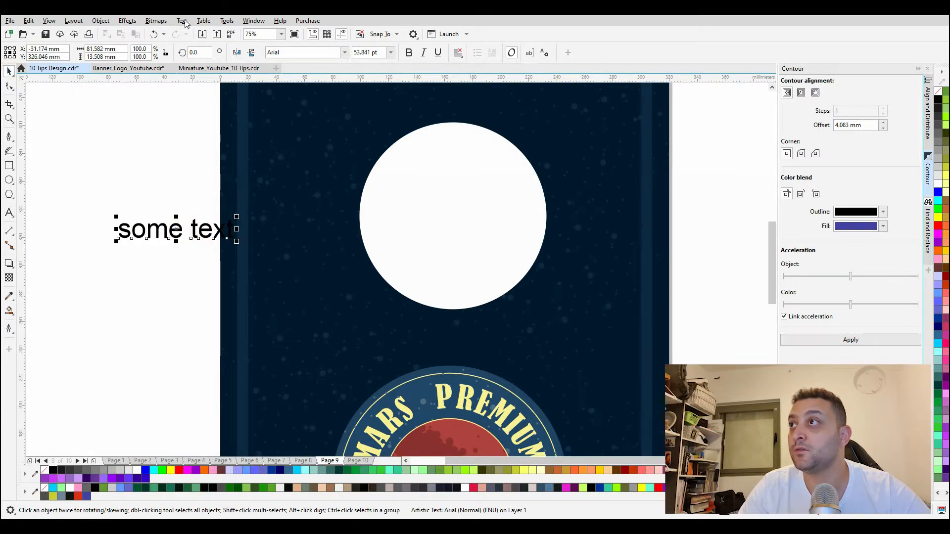
pyautogui.moveTo(202, 227); pyautogui.dragTo(483, 190)
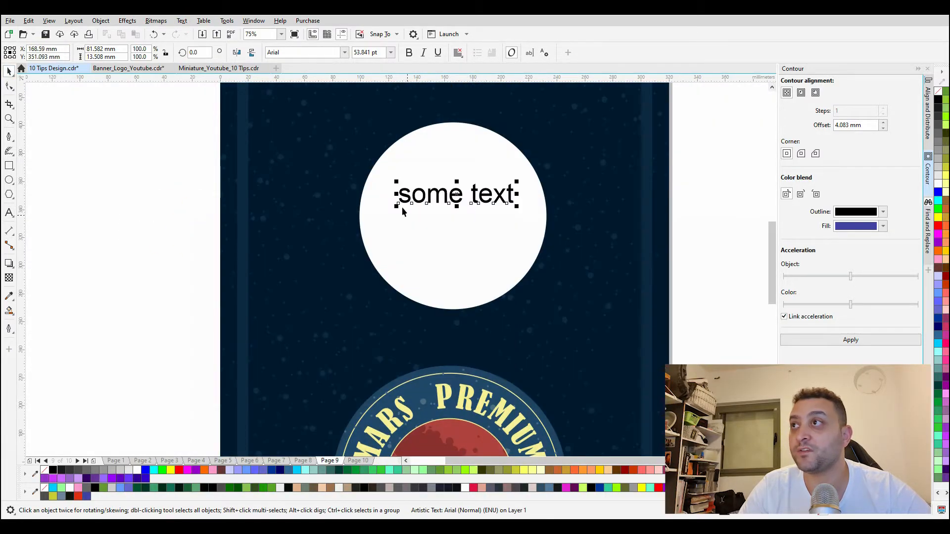
# Step: Fit the text to the circle's path, centred inside the upper edge with a distance of -18 mm
pyautogui.click(182, 20)
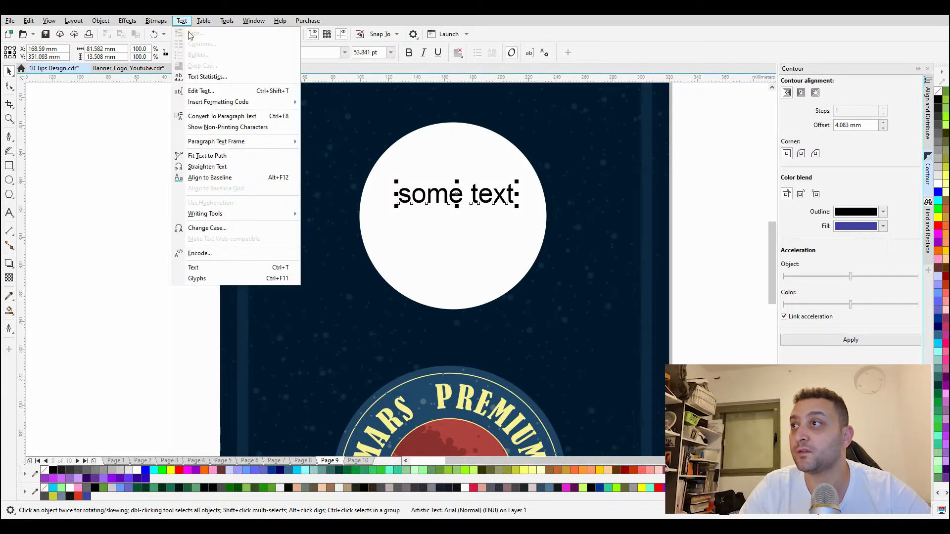
pyautogui.click(220, 157)
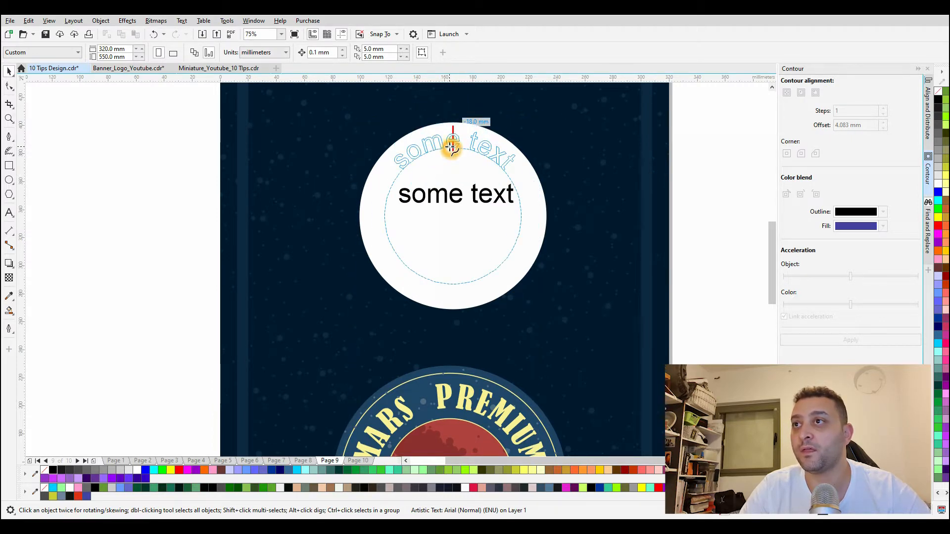
pyautogui.click(451, 147)
pyautogui.scroll(-2, 468, 195)
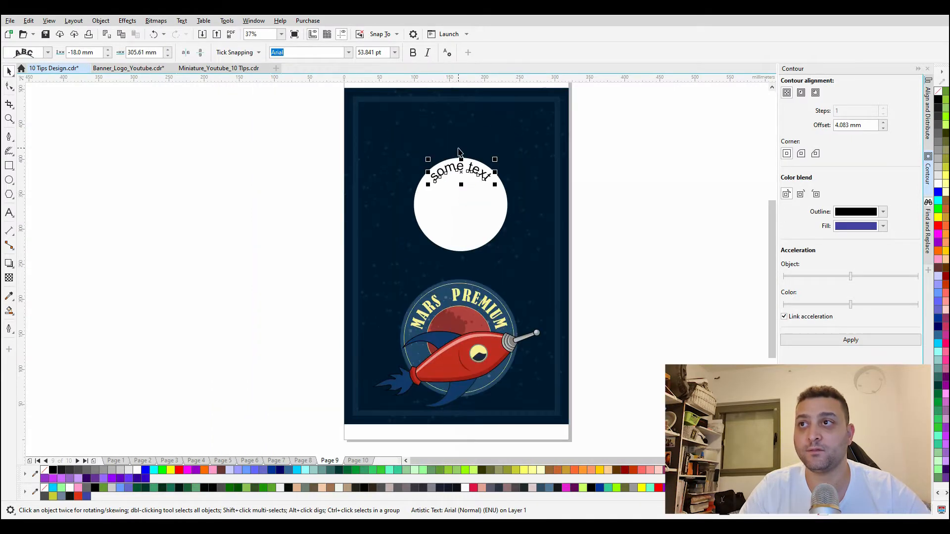
pyautogui.scroll(4, 455, 258)
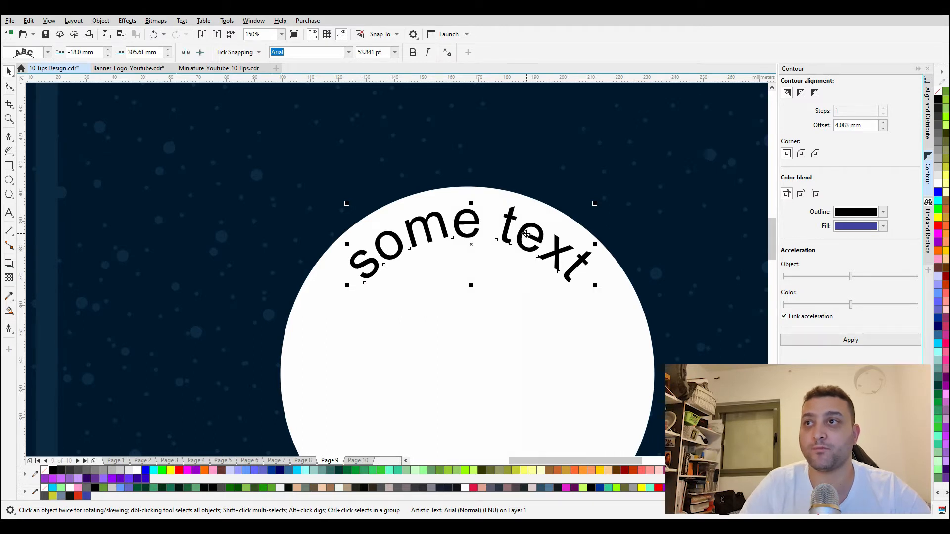
# Step: Enlarge the curved text to about 59.8 pt and move it outside the circle, 4 mm from the path
pyautogui.scroll(-2, 526, 234)
pyautogui.moveTo(552, 220)
pyautogui.mouseDown()
pyautogui.moveTo(662, 175)
pyautogui.moveTo(564, 195)
pyautogui.moveTo(555, 218)
pyautogui.mouseUp()
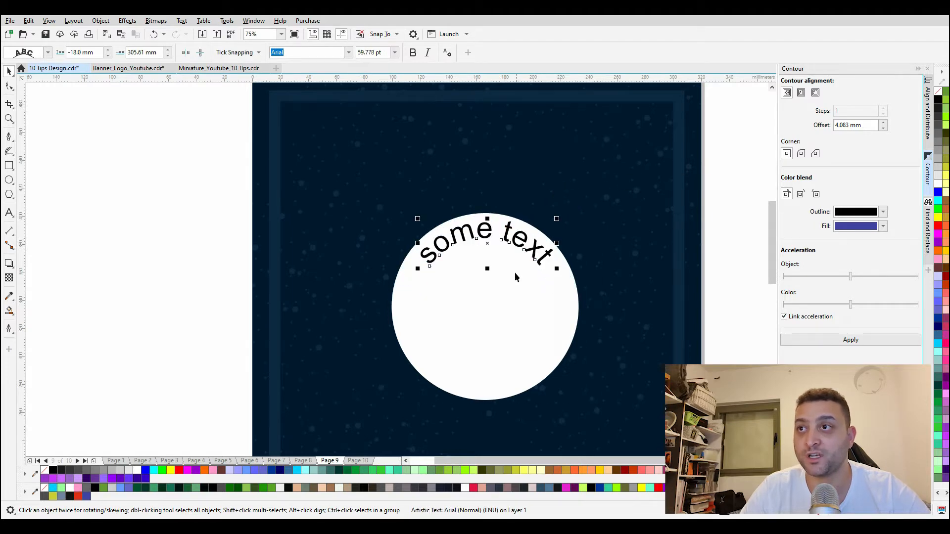
pyautogui.scroll(2, 497, 254)
pyautogui.moveTo(480, 248); pyautogui.dragTo(486, 188)
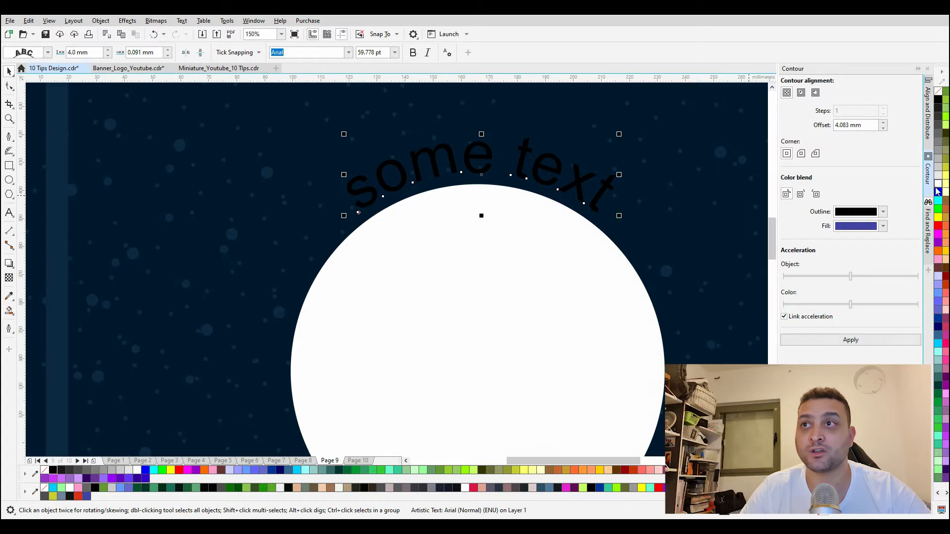
# Step: Fill the curved text with white and enlarge it further along the circle's upper edge
pyautogui.click(935, 188)
pyautogui.scroll(-2, 589, 239)
pyautogui.moveTo(593, 186); pyautogui.dragTo(673, 150)
pyautogui.scroll(-1, 477, 218)
pyautogui.click(705, 235)
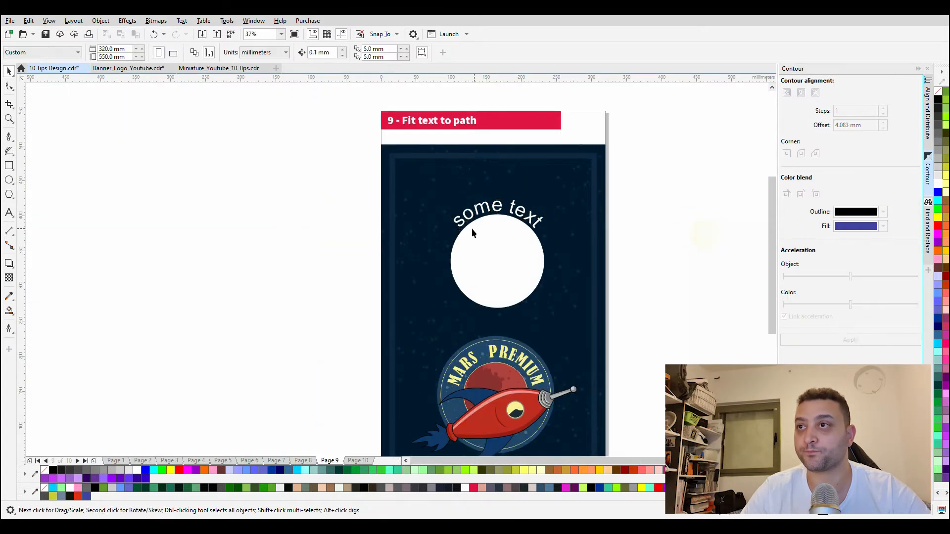
# Step: Go to page 10 and open the dark background's PowerClip contents for editing
pyautogui.scroll(-1, 472, 233)
pyautogui.click(361, 460)
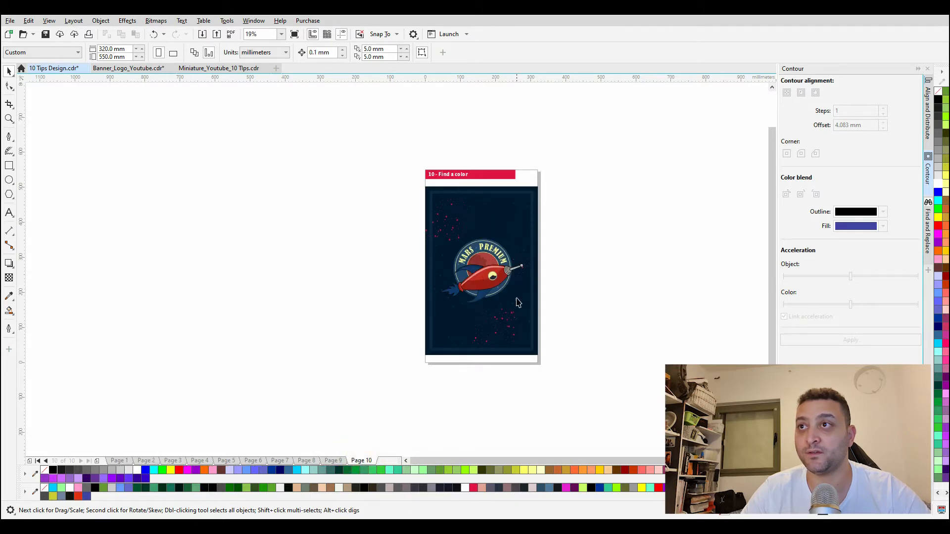
pyautogui.scroll(1, 517, 297)
pyautogui.scroll(-1, 421, 260)
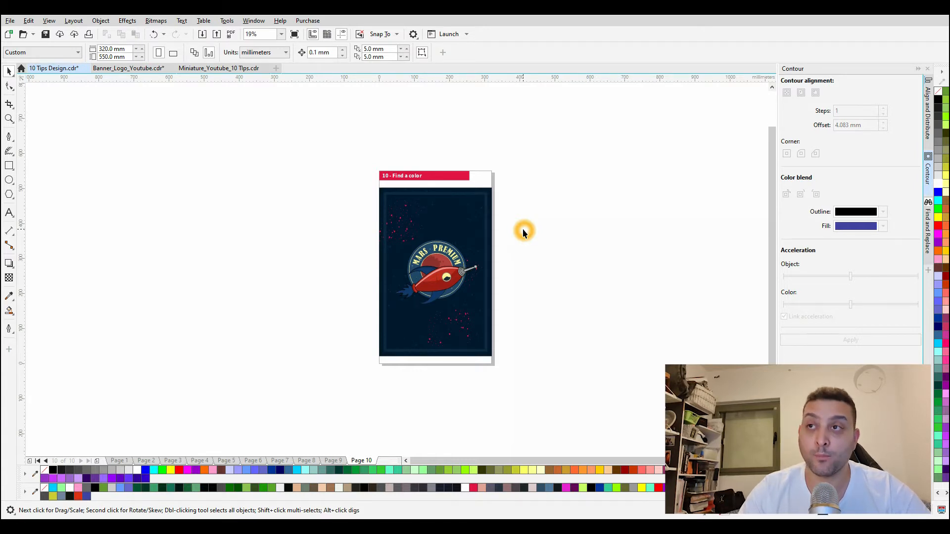
pyautogui.scroll(2, 435, 238)
pyautogui.click(440, 206)
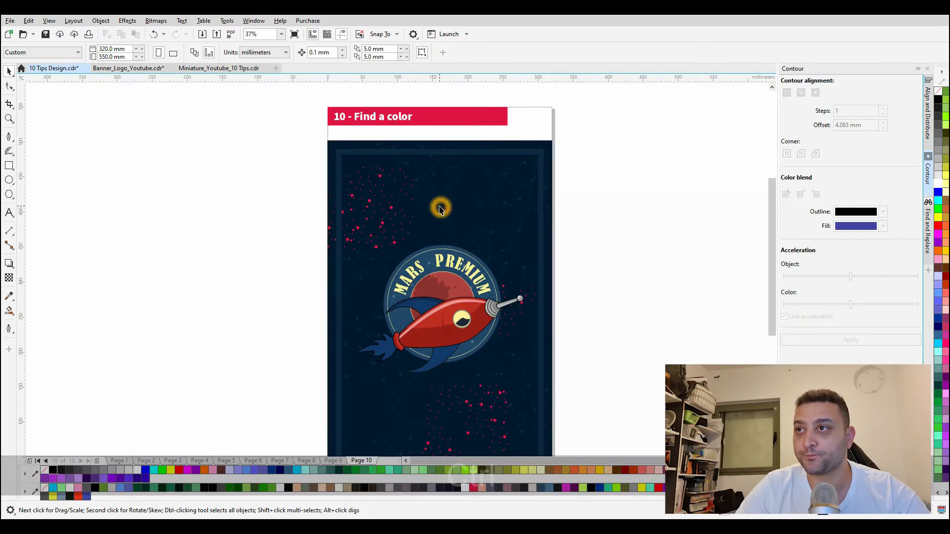
pyautogui.keyDown('ctrl'); pyautogui.click(499, 208); pyautogui.keyUp('ctrl')
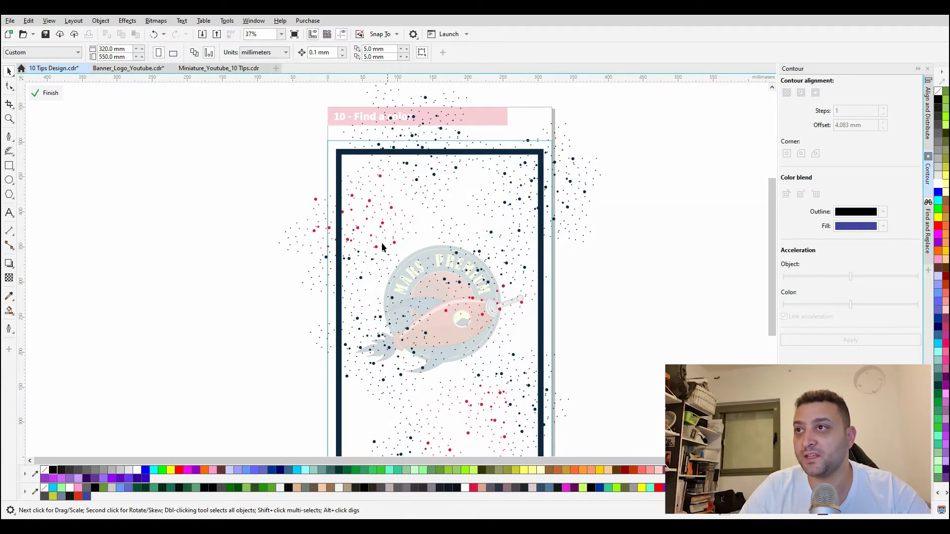
# Step: Examine the small dark and red dots scattered around the frame inside the PowerClip
pyautogui.scroll(2, 417, 181)
pyautogui.click(452, 179)
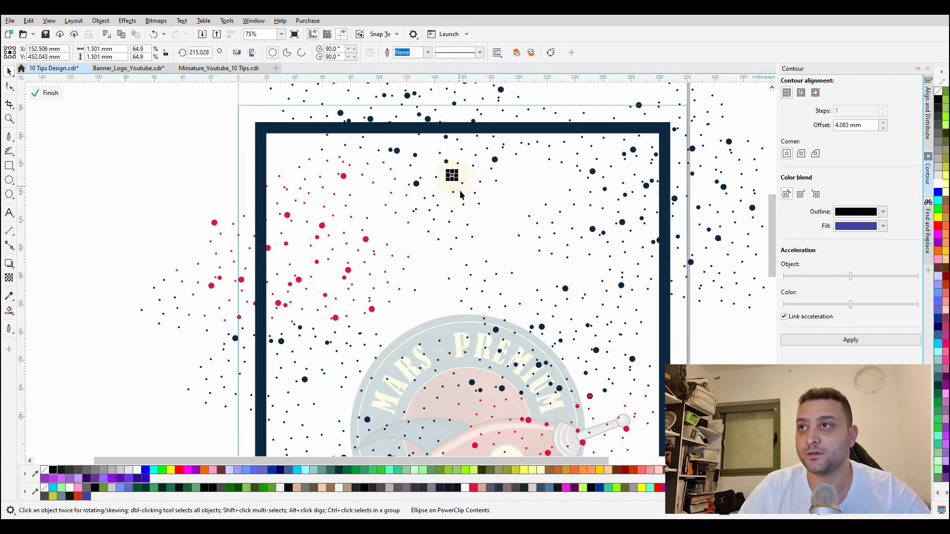
pyautogui.scroll(-2, 431, 238)
pyautogui.scroll(5, 401, 240)
pyautogui.scroll(2, 401, 239)
pyautogui.click(378, 250)
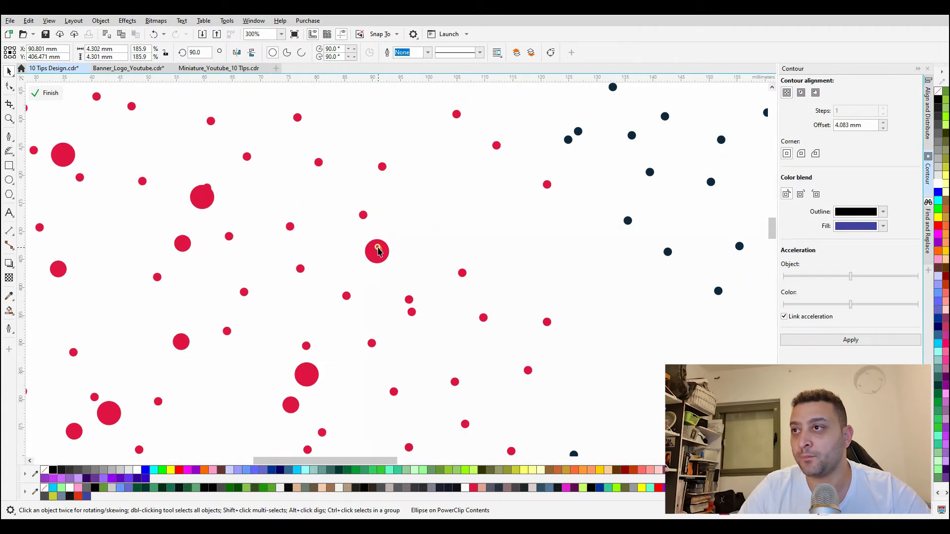
pyautogui.scroll(-4, 417, 204)
pyautogui.scroll(-2, 420, 235)
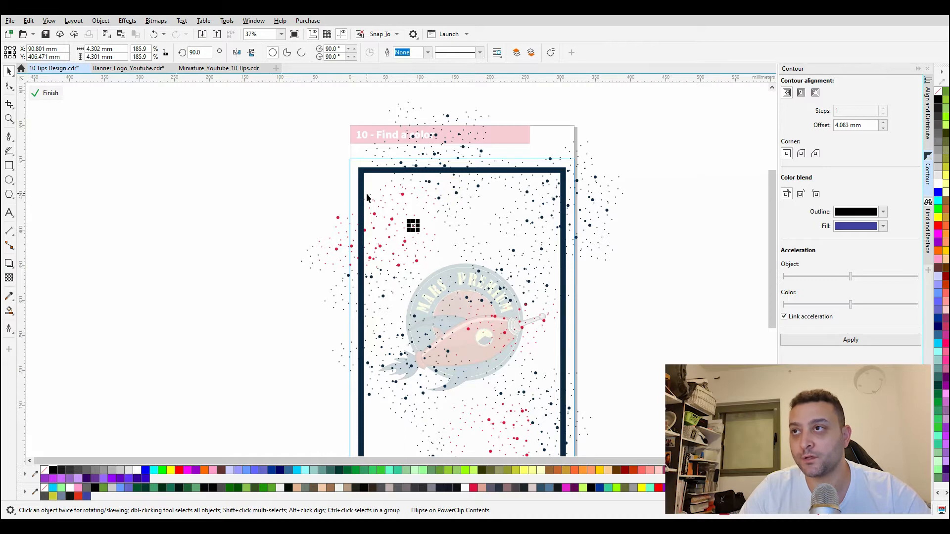
# Step: Try to box-select the dots across the frame's upper edge and remove the red ones from the selection
pyautogui.scroll(2, 387, 147)
pyautogui.moveTo(338, 172); pyautogui.dragTo(529, 214)
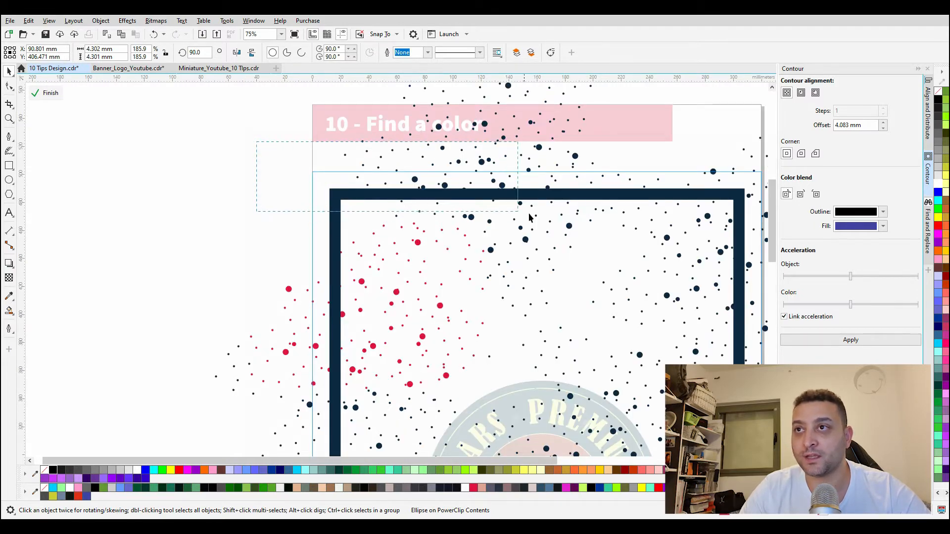
pyautogui.moveTo(676, 250); pyautogui.dragTo(676, 250)
pyautogui.scroll(6, 391, 230)
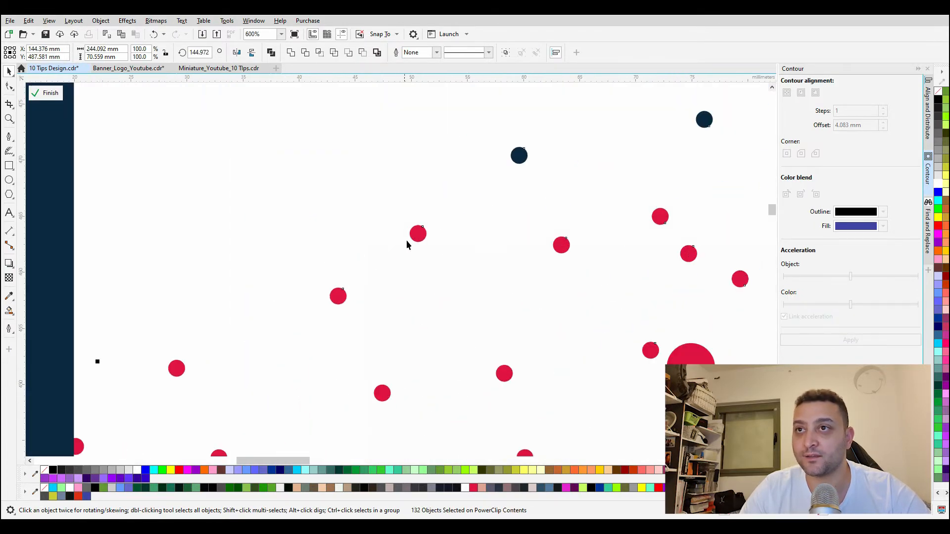
pyautogui.scroll(-6, 438, 222)
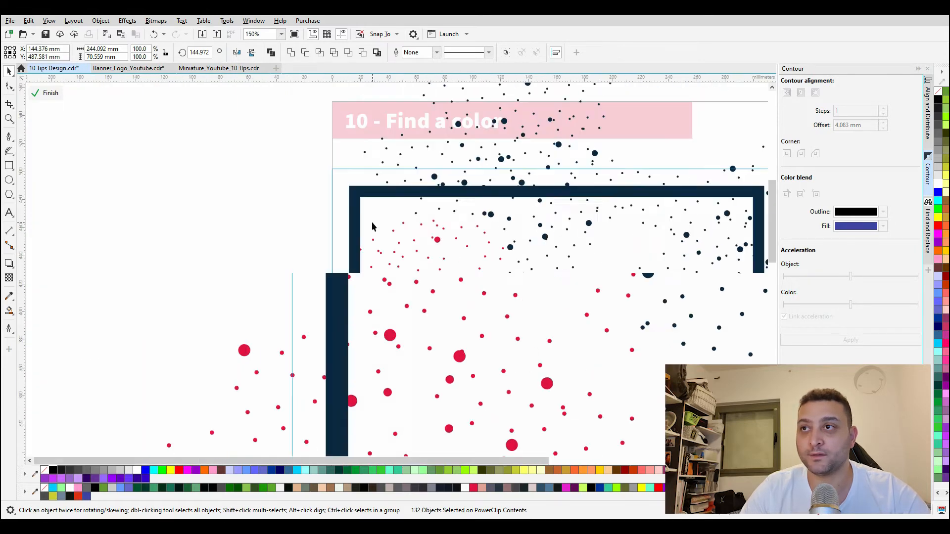
pyautogui.scroll(4, 473, 241)
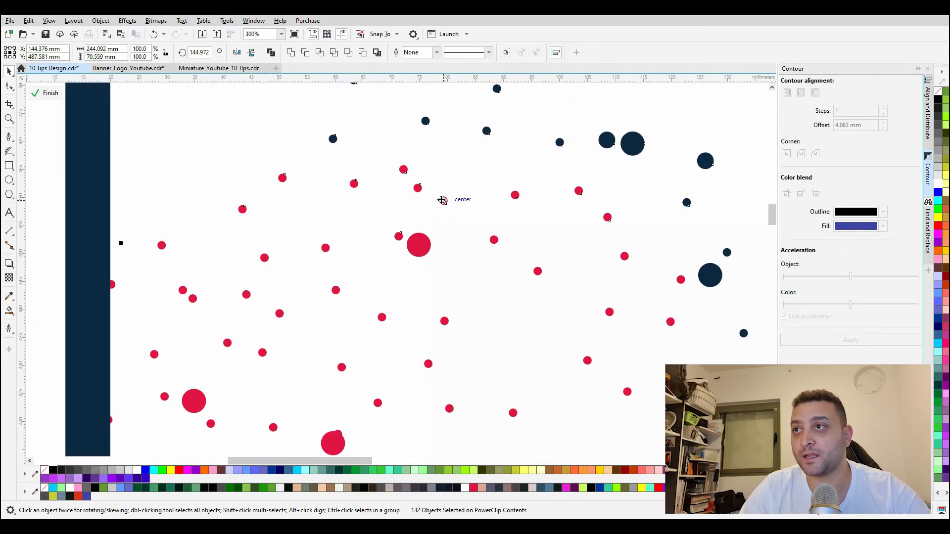
pyautogui.keyDown('shift'); pyautogui.click(416, 191); pyautogui.keyUp('shift')
pyautogui.keyDown('shift'); pyautogui.click(402, 169); pyautogui.keyUp('shift')
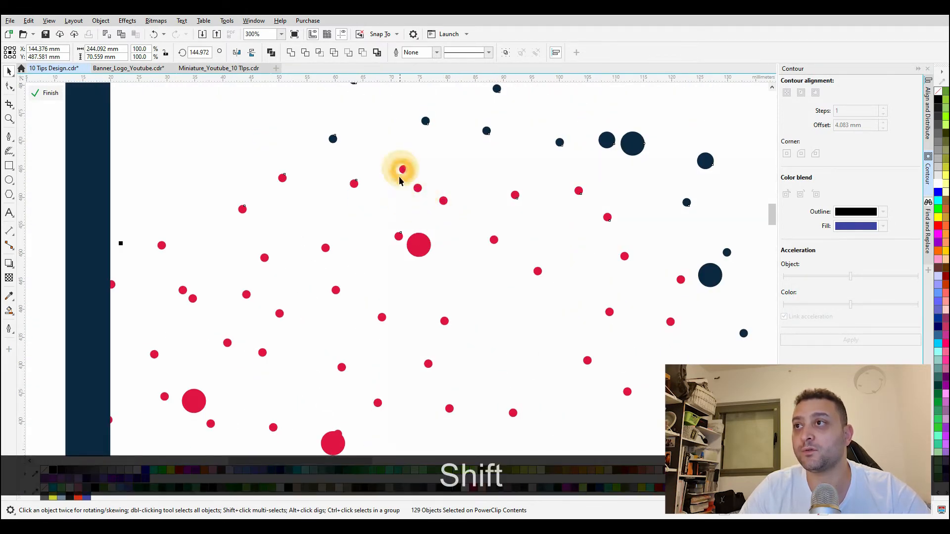
pyautogui.click(416, 202)
# Step: Try to collect the dark dots below the frame's upper edge one by one into a single selection
pyautogui.scroll(-1, 415, 202)
pyautogui.scroll(1, 368, 161)
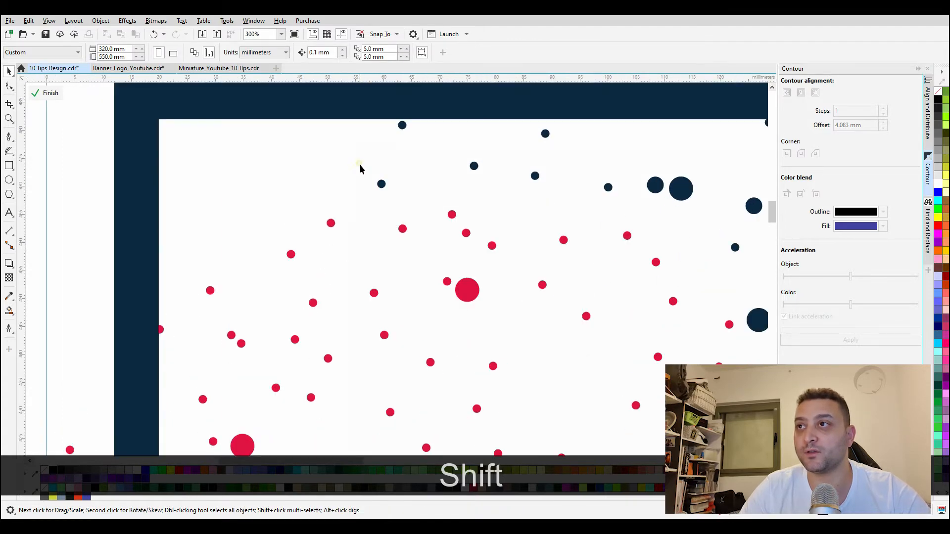
pyautogui.keyDown('shift'); pyautogui.click(381, 183); pyautogui.keyUp('shift')
pyautogui.keyDown('shift'); pyautogui.click(474, 165); pyautogui.keyUp('shift')
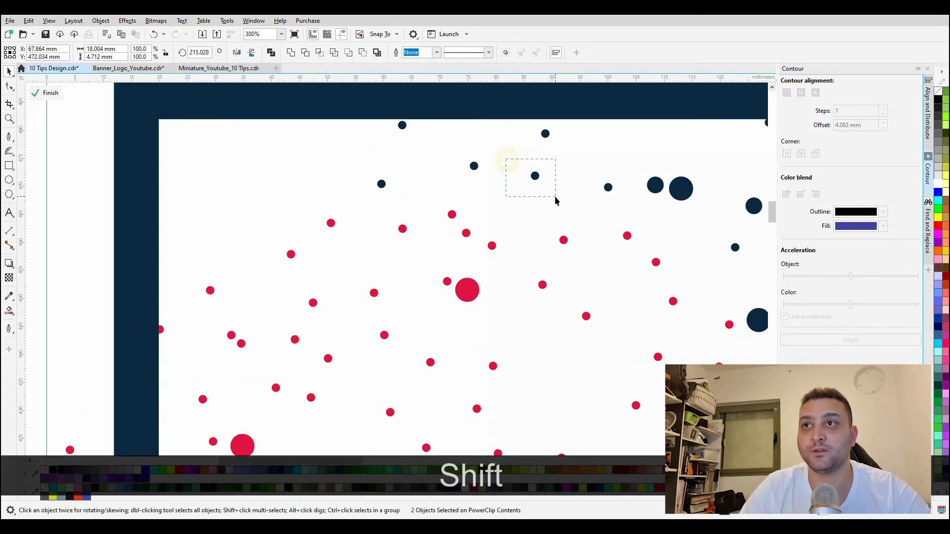
pyautogui.keyDown('shift'); pyautogui.click(656, 185); pyautogui.keyUp('shift')
pyautogui.keyDown('shift'); pyautogui.click(681, 188); pyautogui.keyUp('shift')
pyautogui.scroll(-2, 456, 223)
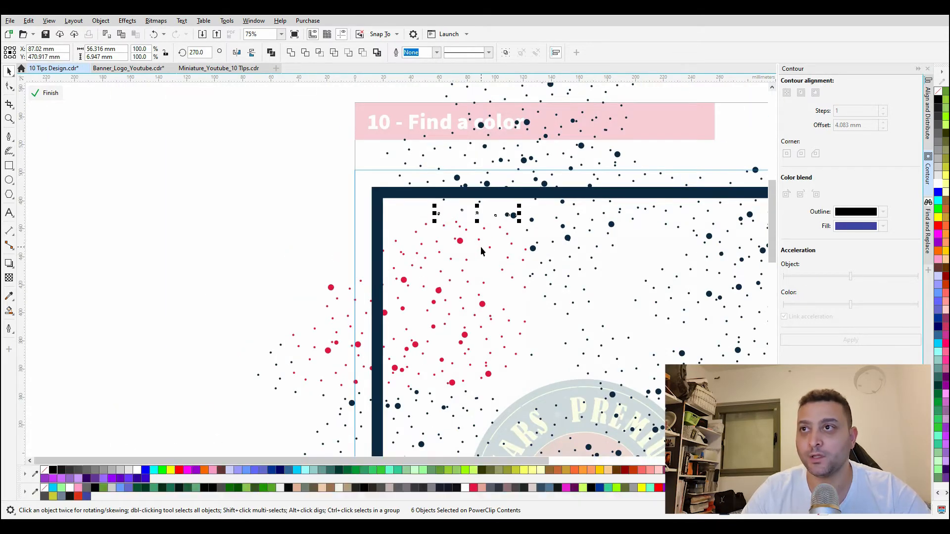
# Step: Select one dark dot outside the frame's right side and set up a Find Objects search by properties with the Custom preset
pyautogui.scroll(-1, 544, 254)
pyautogui.scroll(2, 695, 287)
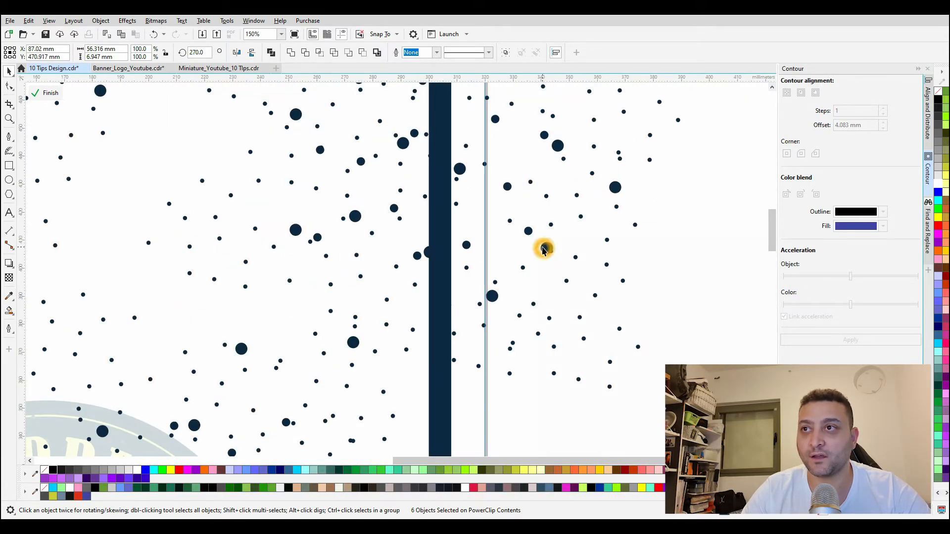
pyautogui.click(528, 232)
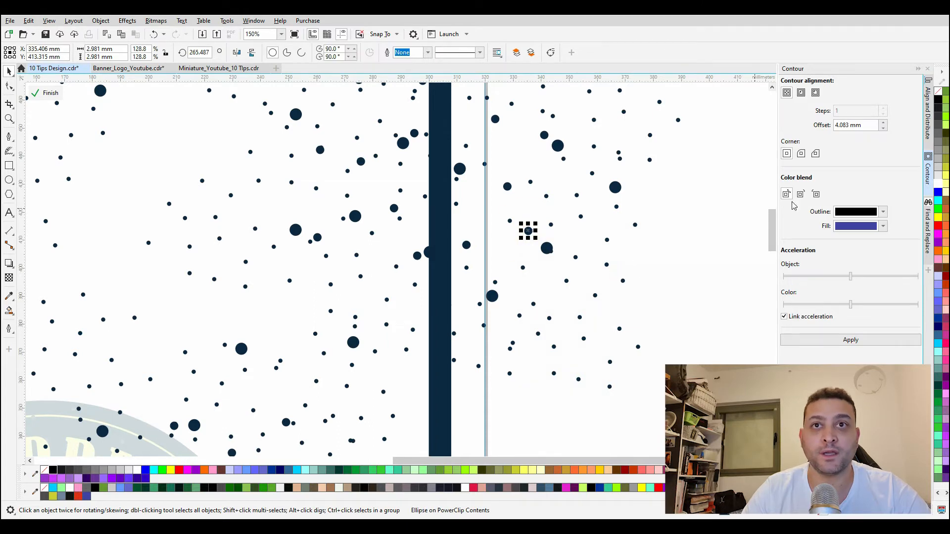
pyautogui.click(926, 230)
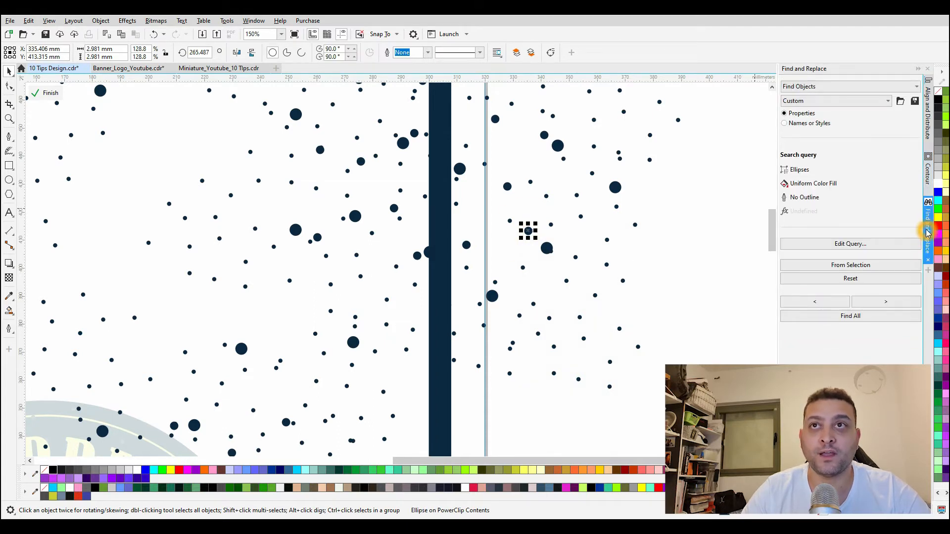
pyautogui.click(819, 89)
pyautogui.click(807, 99)
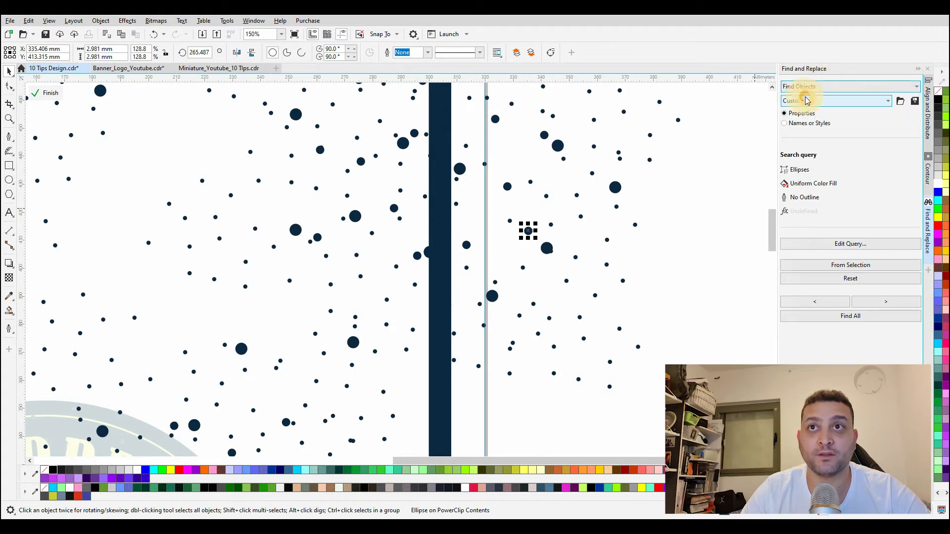
pyautogui.click(819, 102)
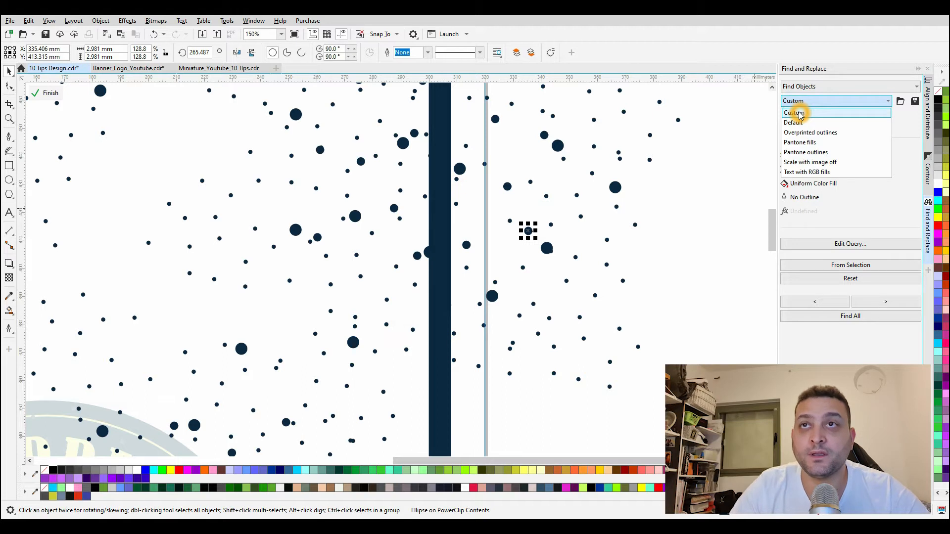
pyautogui.click(800, 114)
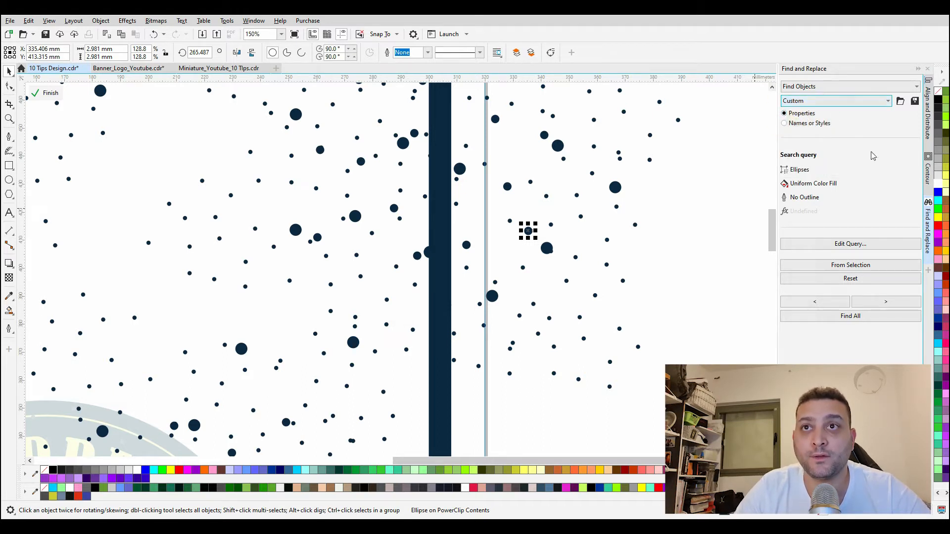
# Step: Build the search query from the selected dark dot and find all matching objects
pyautogui.click(820, 267)
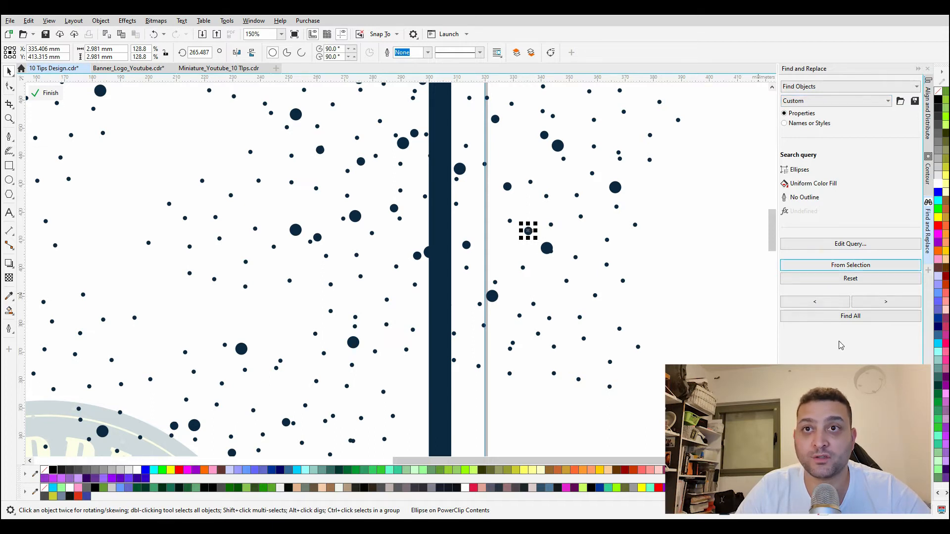
pyautogui.click(822, 318)
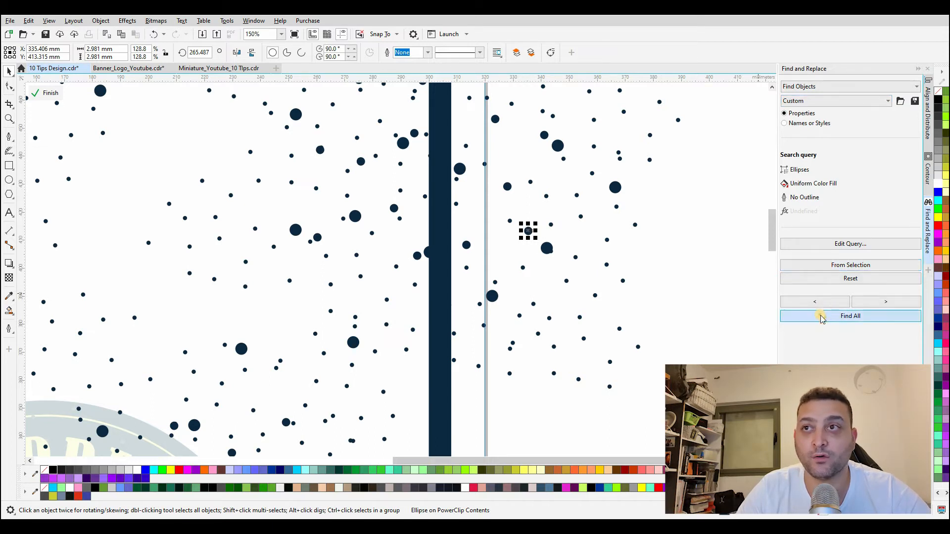
pyautogui.click(548, 293)
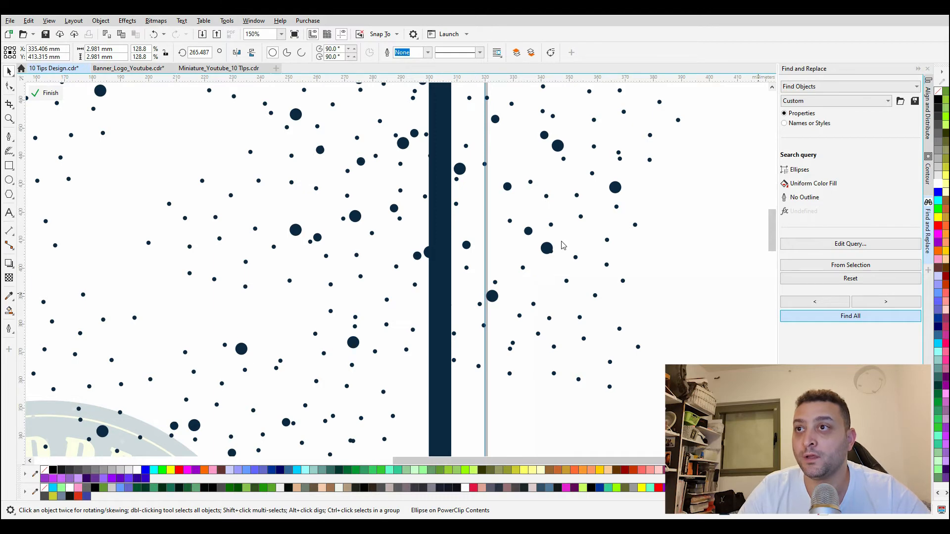
# Step: Group all the found dark dots, move the group off the page to its left, and deselect it
pyautogui.scroll(-3, 562, 242)
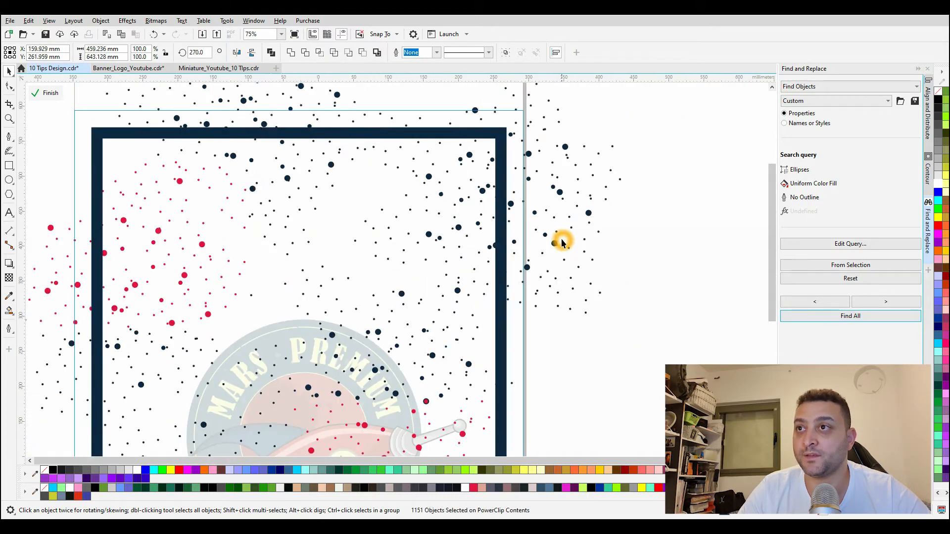
pyautogui.scroll(-5, 562, 243)
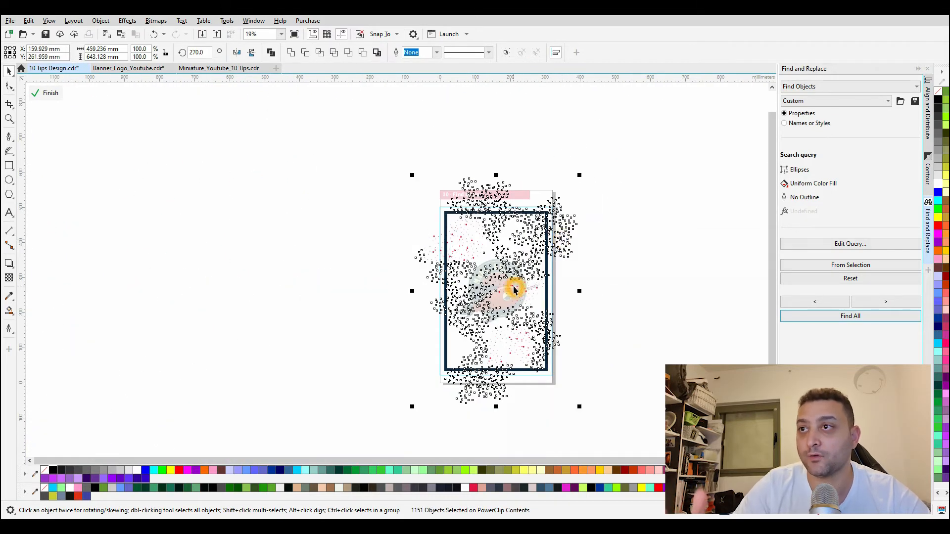
pyautogui.scroll(2, 499, 256)
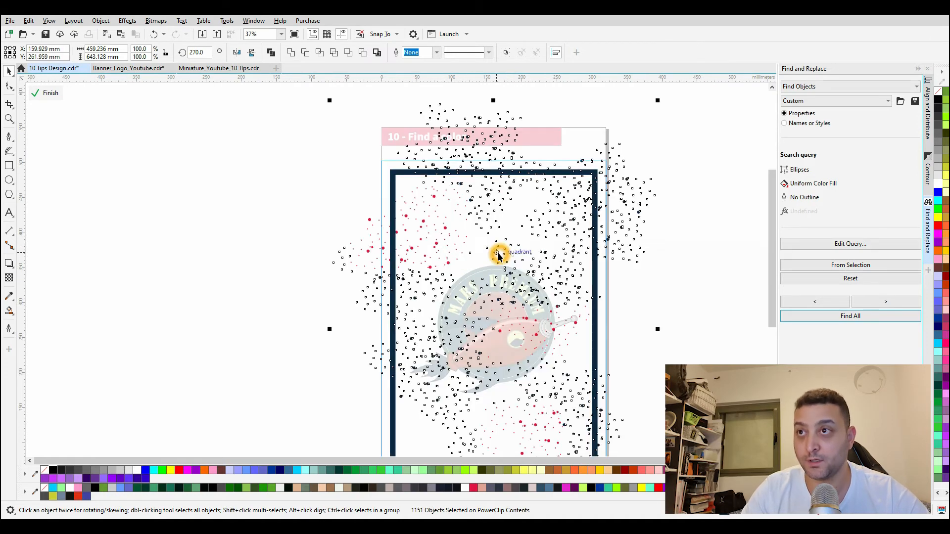
pyautogui.scroll(-2, 541, 240)
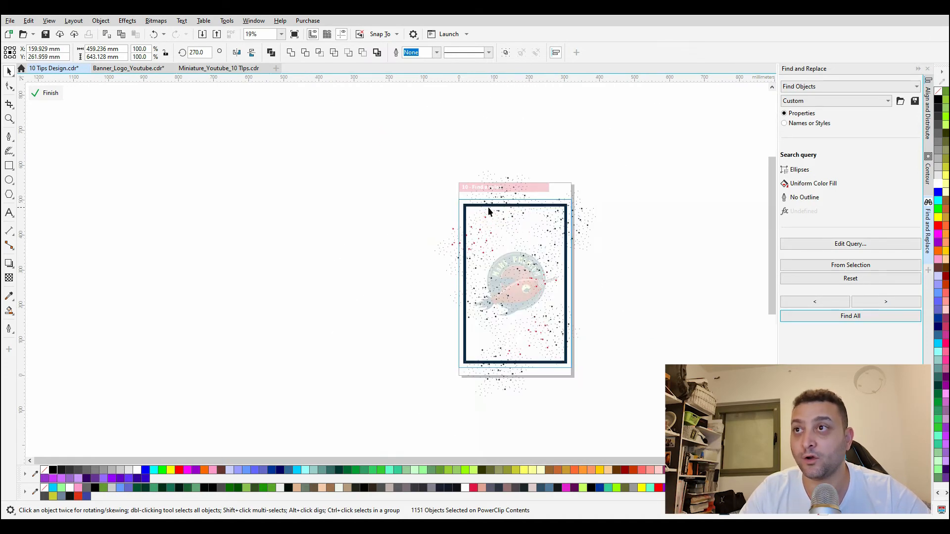
pyautogui.scroll(8, 525, 202)
pyautogui.scroll(-6, 526, 203)
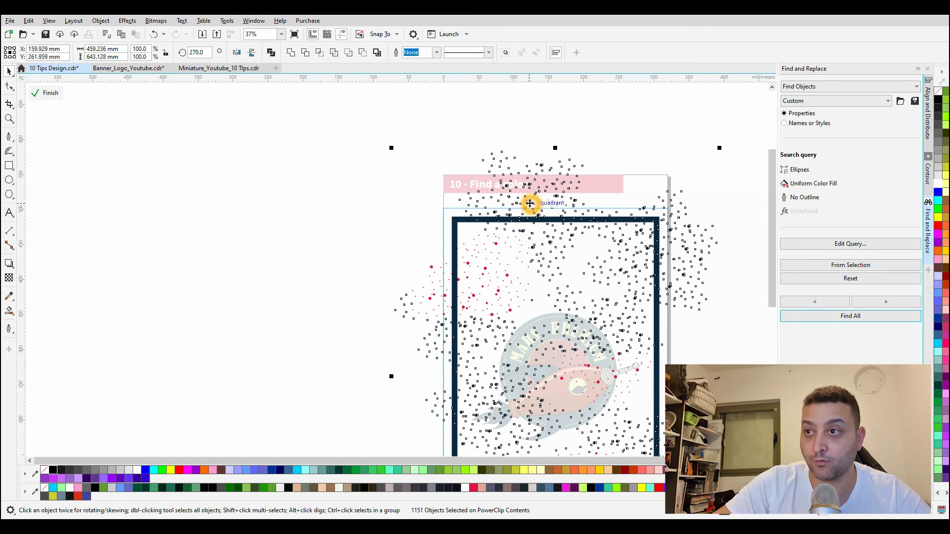
pyautogui.hotkey('ctrl', 'g')
pyautogui.moveTo(530, 203); pyautogui.dragTo(162, 203)
pyautogui.click(417, 152)
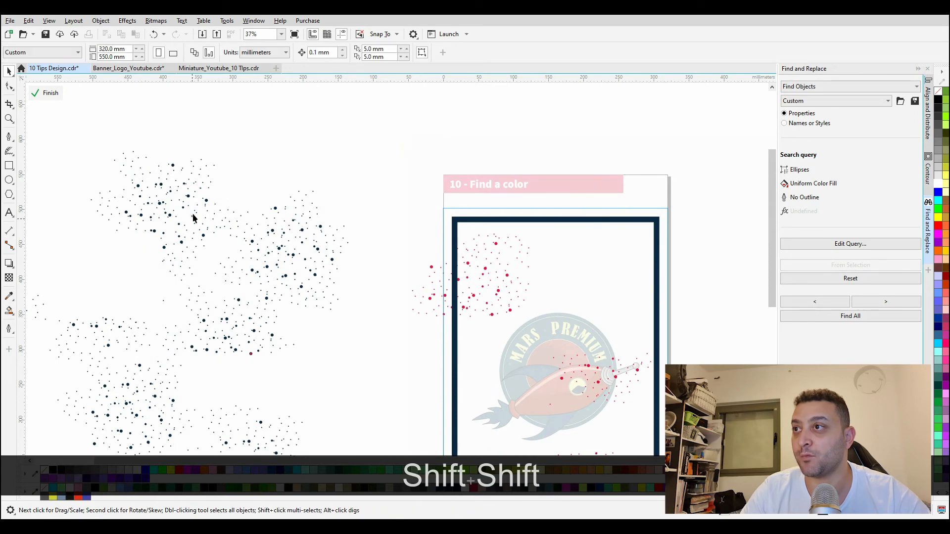
# Step: Select the cluster of red dots at the frame's upper-left corner and group it
pyautogui.scroll(-2, 286, 238)
pyautogui.scroll(6, 385, 268)
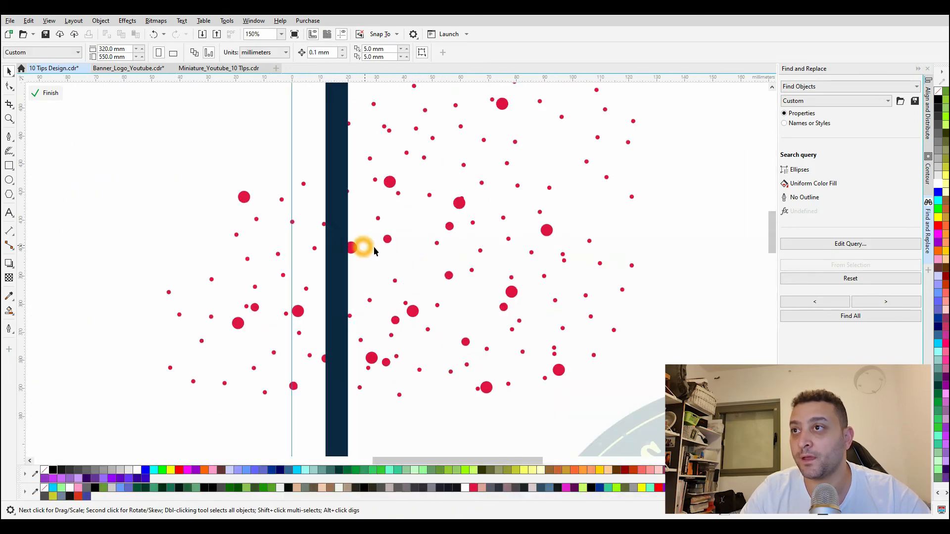
pyautogui.scroll(-2, 439, 195)
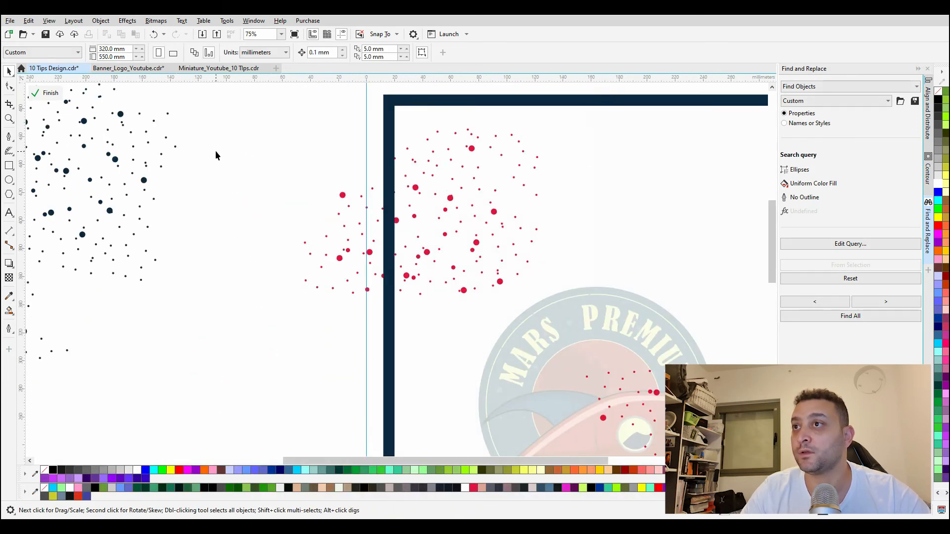
pyautogui.moveTo(246, 121); pyautogui.dragTo(544, 302)
pyautogui.scroll(-2, 462, 233)
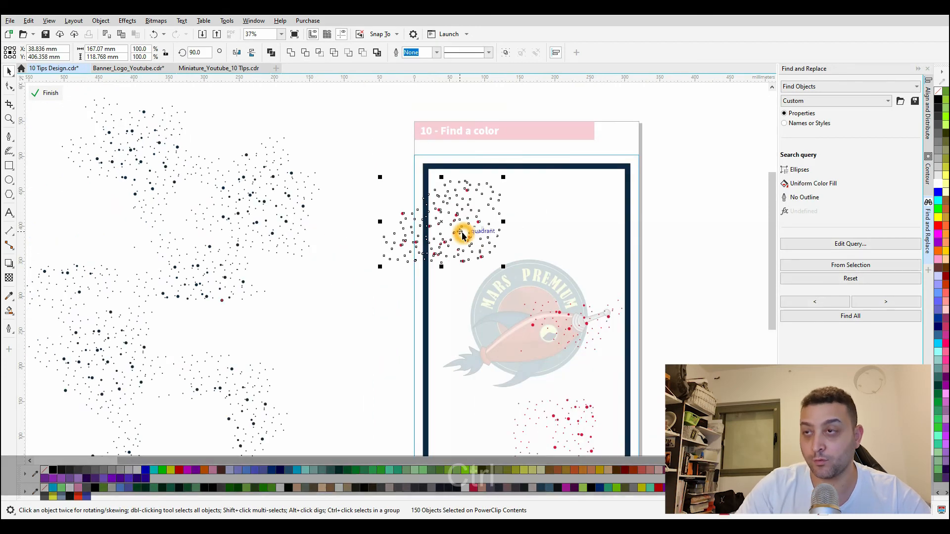
pyautogui.hotkey('ctrl', 'g')
# Step: Select everything within the page area, including the remaining red dots, and group it
pyautogui.scroll(-2, 464, 231)
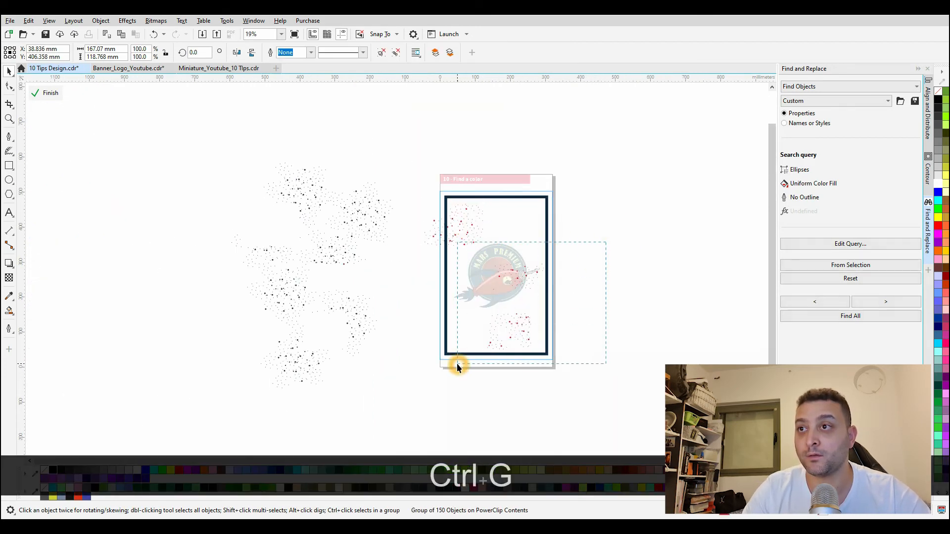
pyautogui.moveTo(457, 365); pyautogui.dragTo(457, 365)
pyautogui.moveTo(618, 420); pyautogui.dragTo(414, 172)
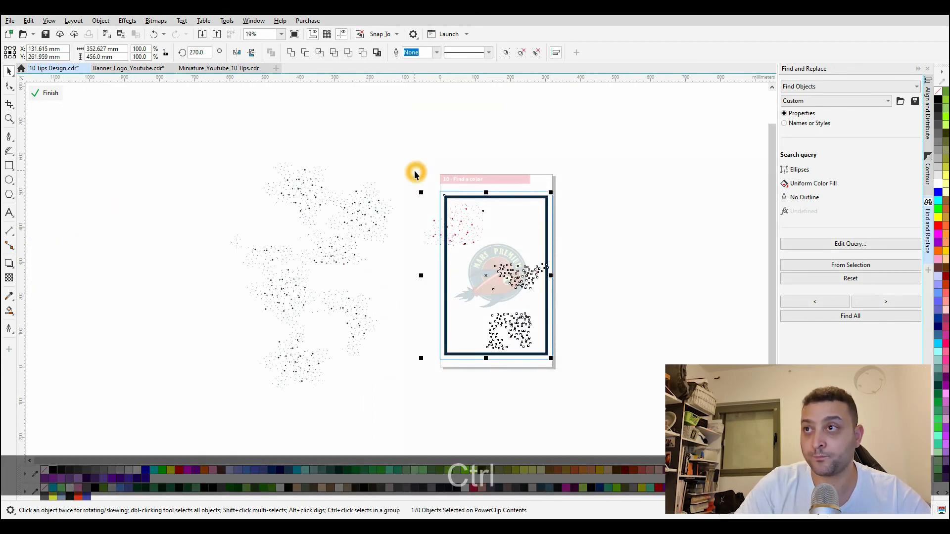
pyautogui.hotkey('ctrl', 'g')
# Step: Move the group of dark dots back over the page and fill it with light violet
pyautogui.moveTo(368, 206); pyautogui.dragTo(547, 208)
pyautogui.scroll(6, 547, 208)
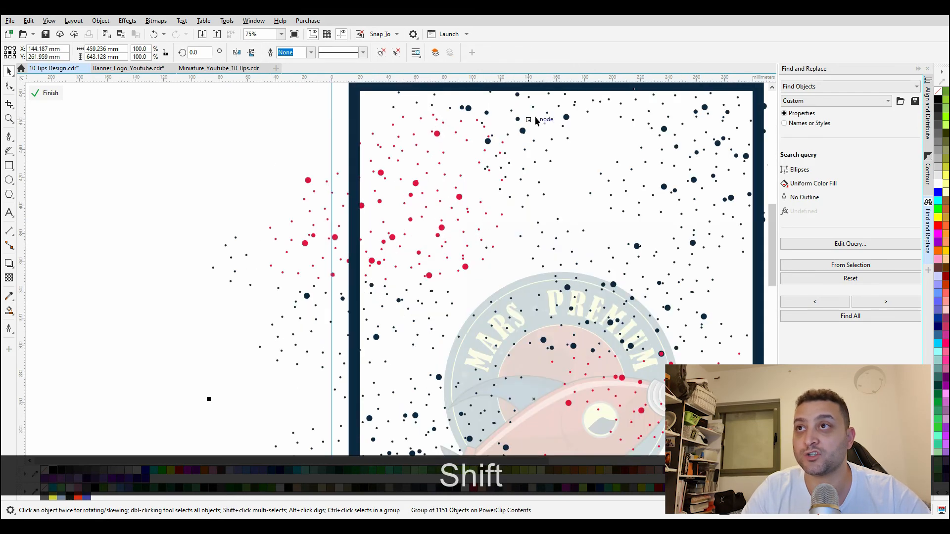
pyautogui.click(939, 286)
pyautogui.scroll(-6, 564, 250)
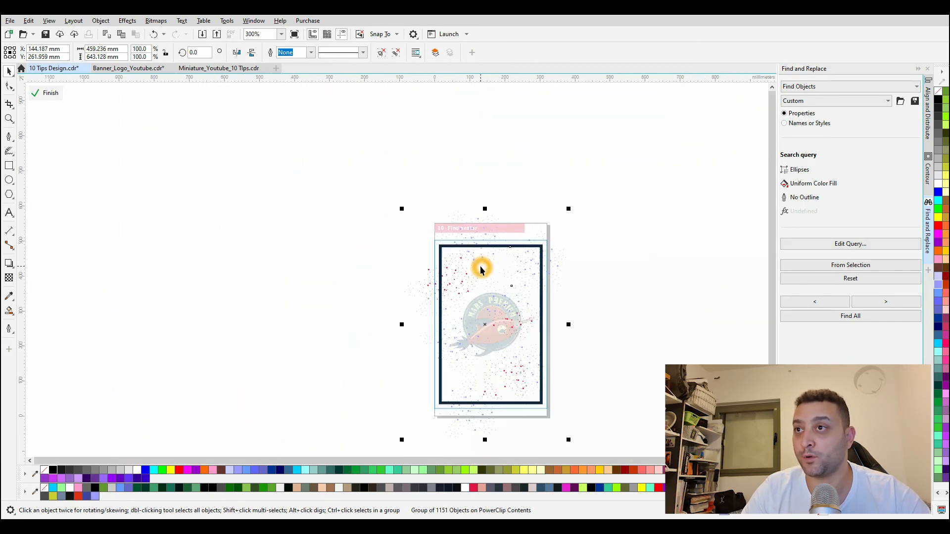
pyautogui.scroll(3, 494, 282)
pyautogui.scroll(-2, 543, 284)
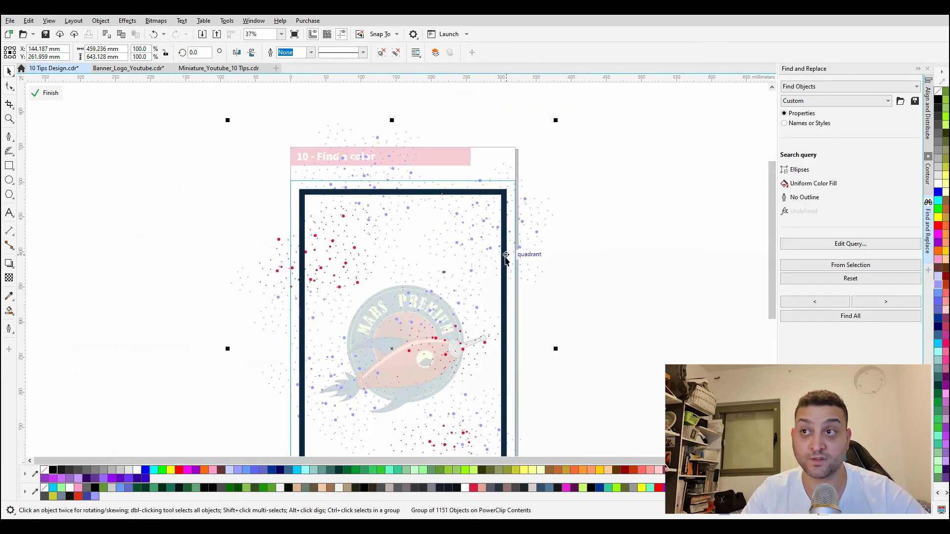
pyautogui.scroll(2, 426, 254)
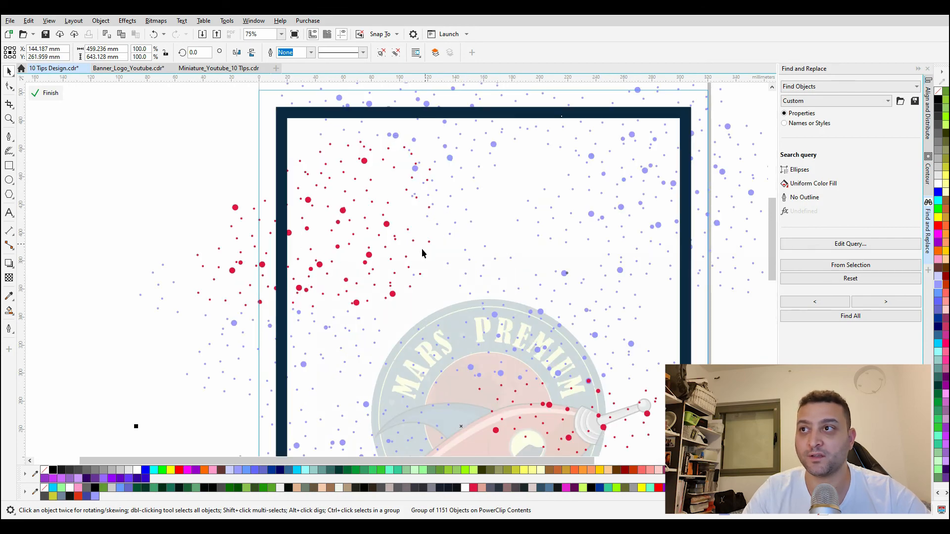
pyautogui.scroll(-4, 418, 239)
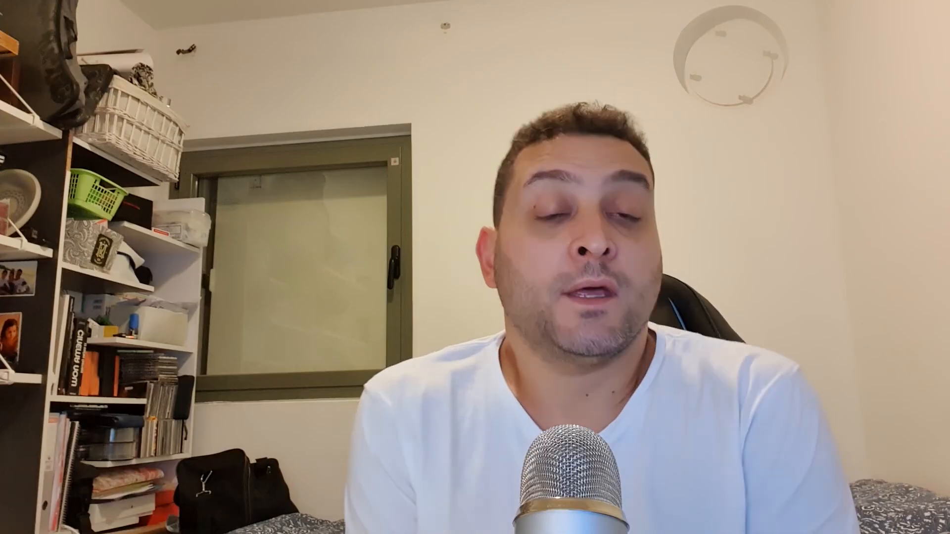